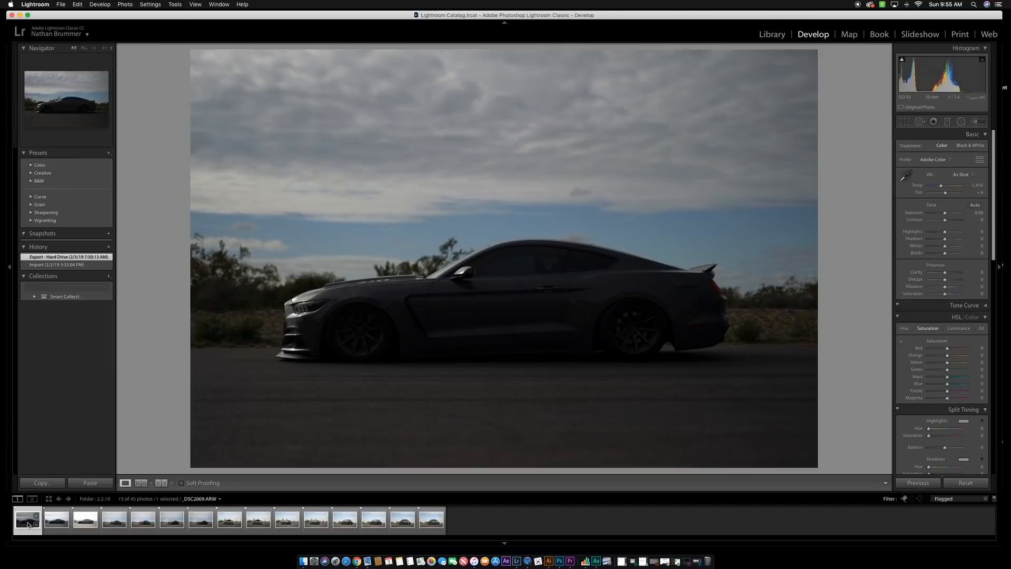
- Merge the three side-profile exposures _DSC2009 to _DSC2011 into an HDR with Auto Align, Auto Settings and Low deghosting
key("Right")
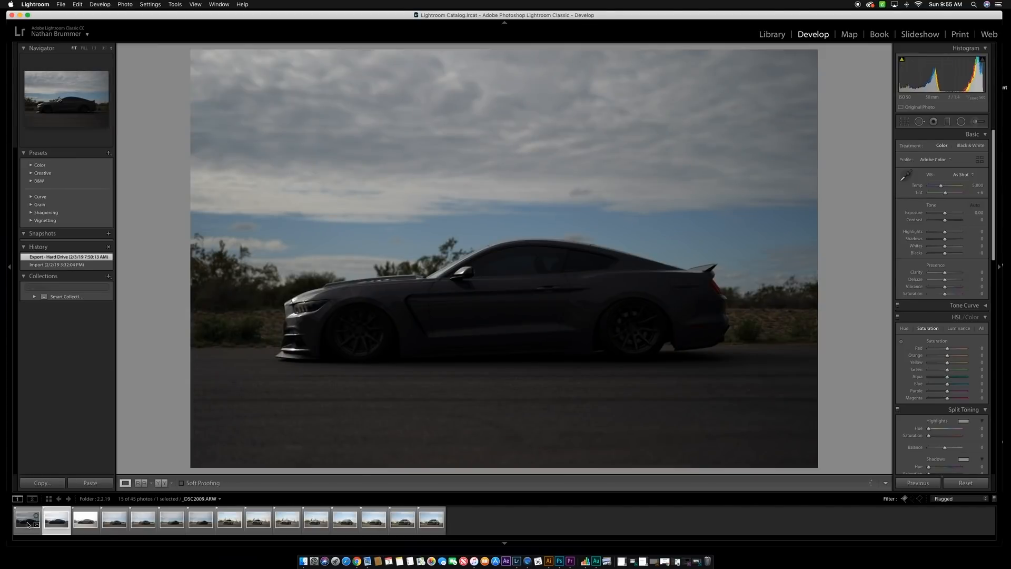
key("Right")
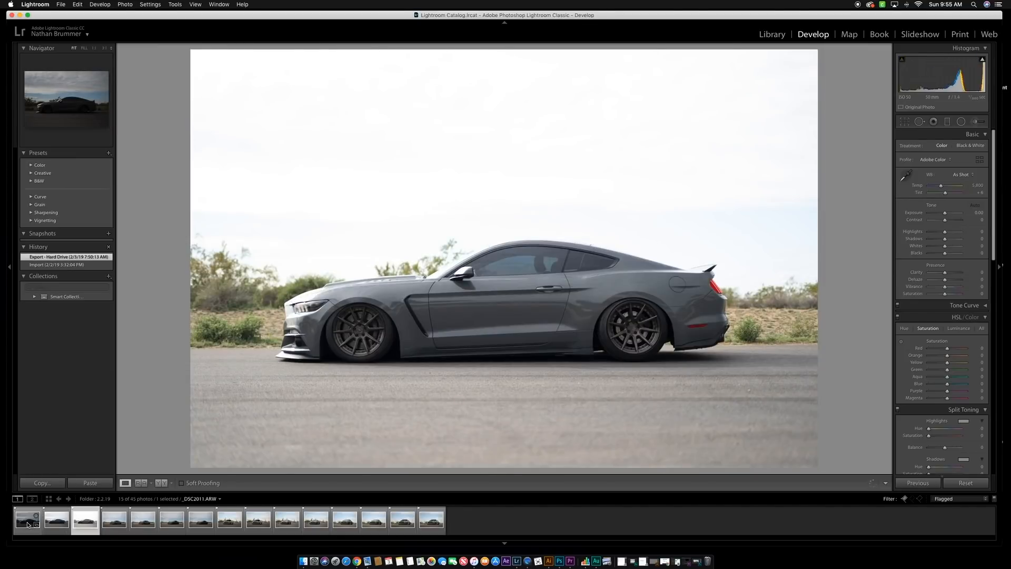
key("Left")
key("Left")
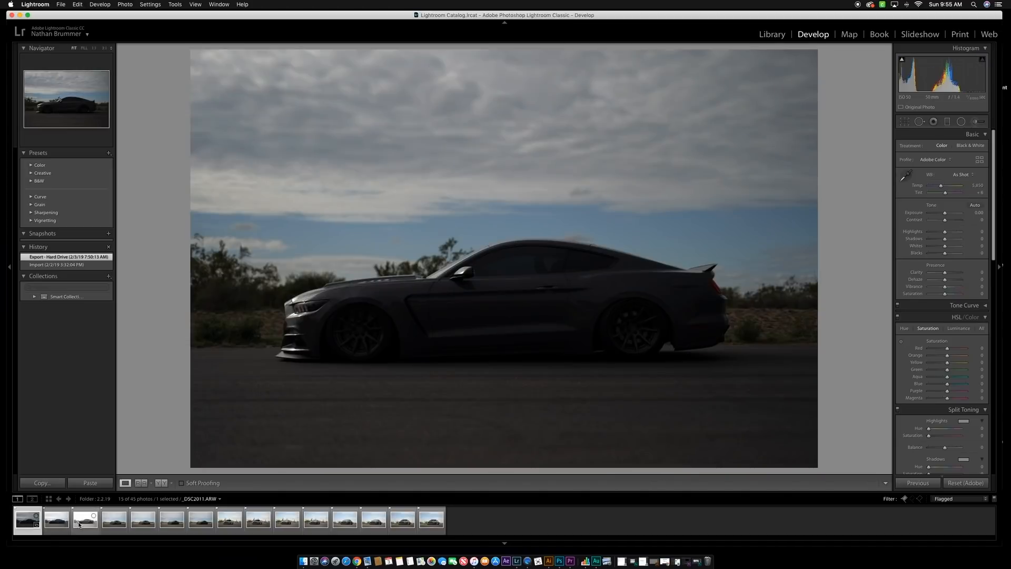
left_click(80, 524, "shift")
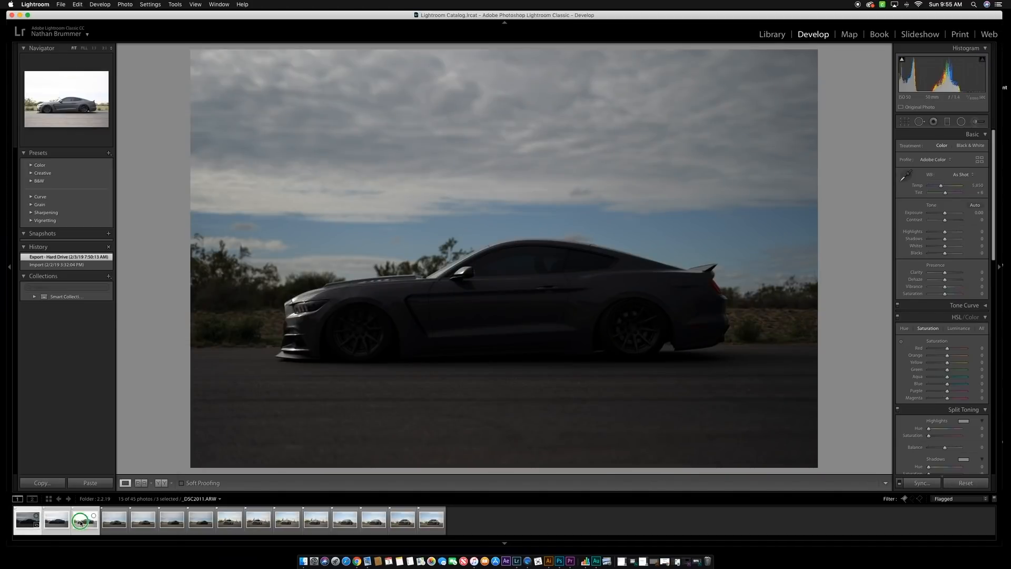
right_click(80, 523)
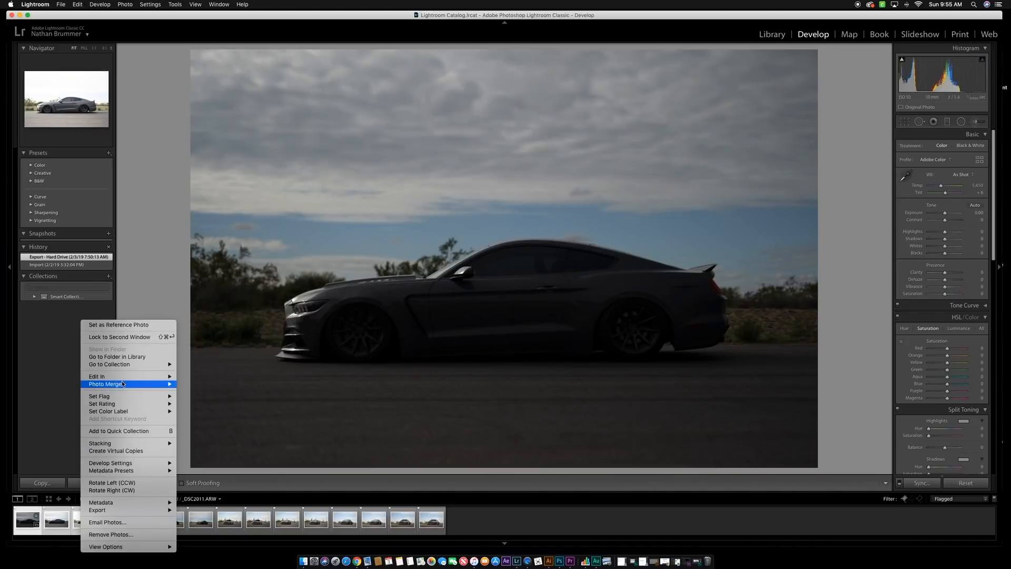
mouse_move(123, 384)
left_click(185, 384)
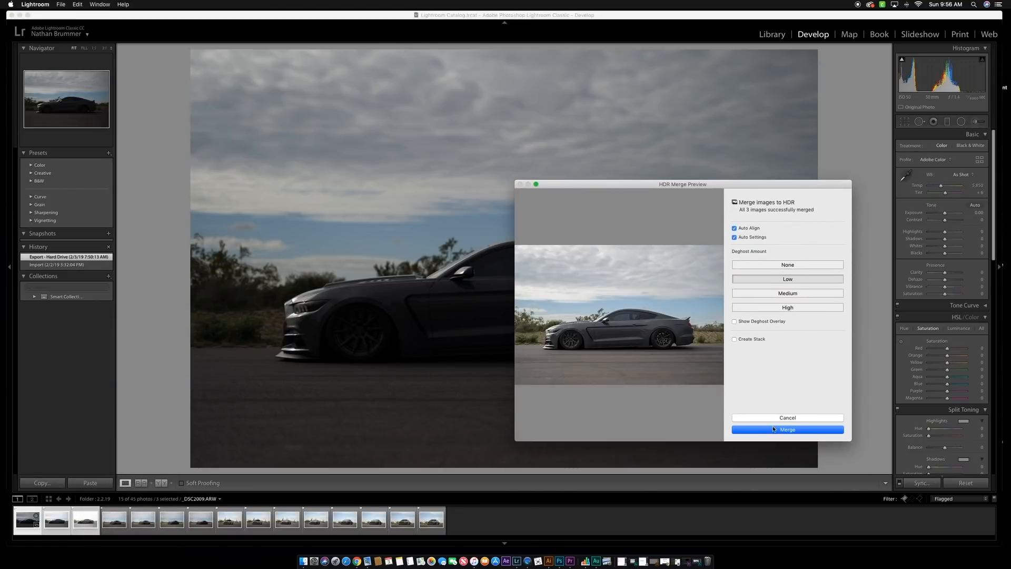
left_click(773, 429)
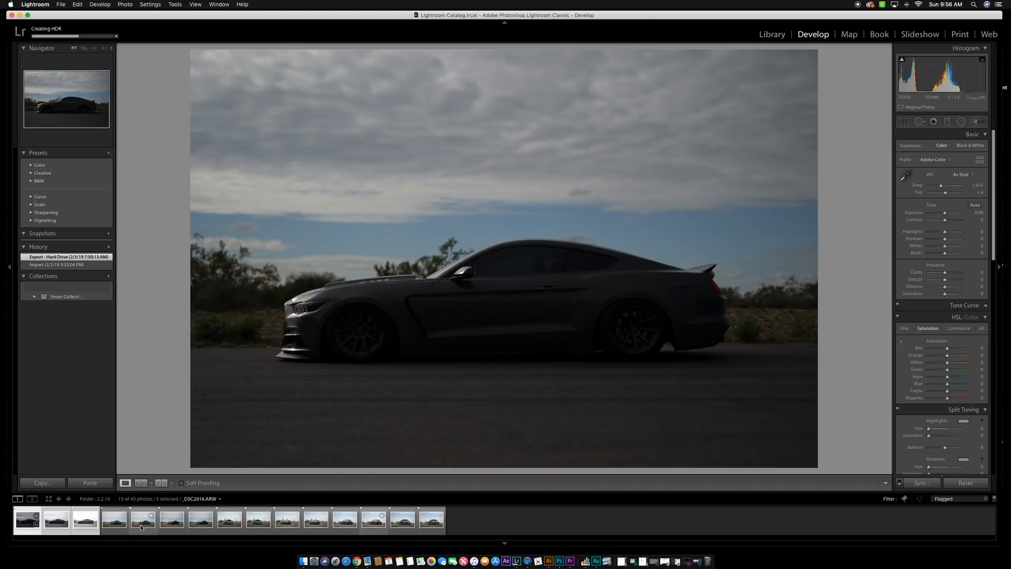
- Open the four front three-quarter shots _DSC2015 to _DSC2018 as layers in Photoshop
left_click(117, 525)
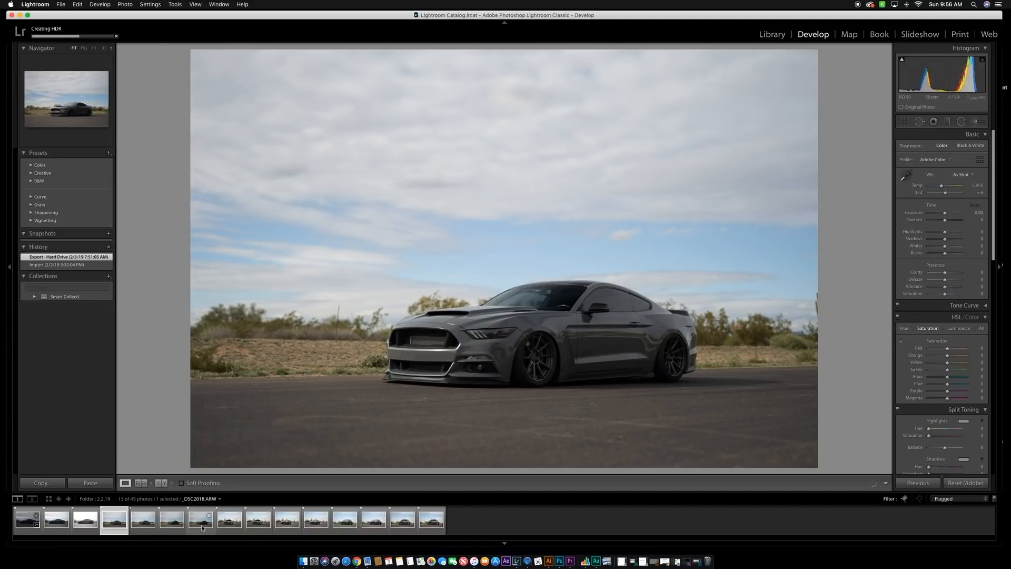
left_click(201, 528, "shift")
right_click(201, 527)
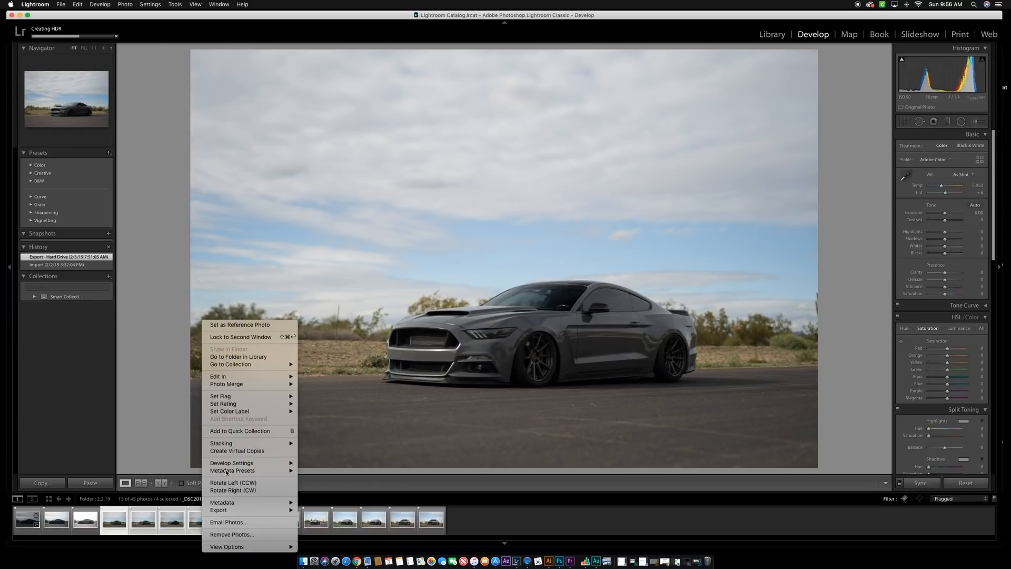
mouse_move(277, 380)
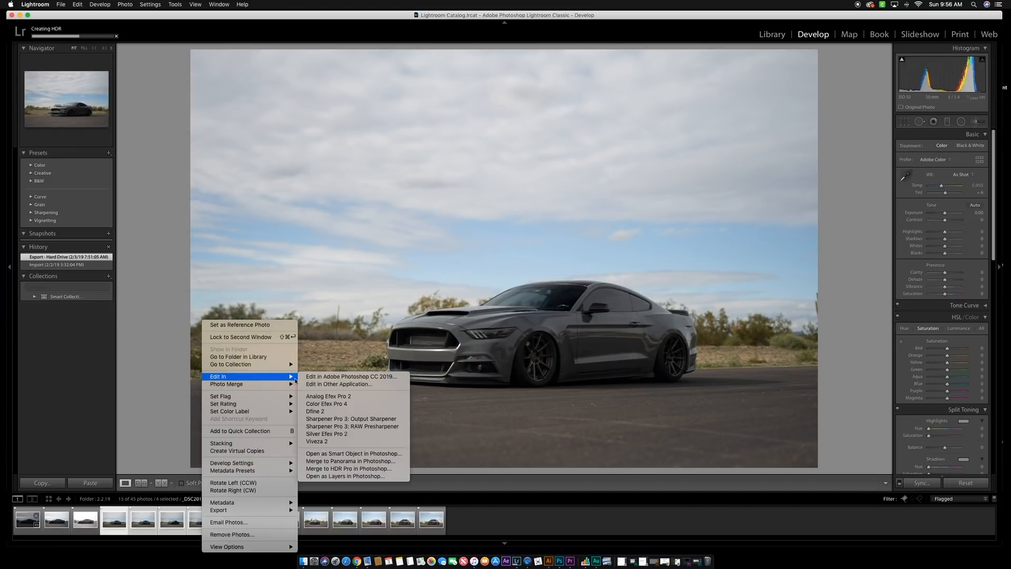
left_click(337, 477)
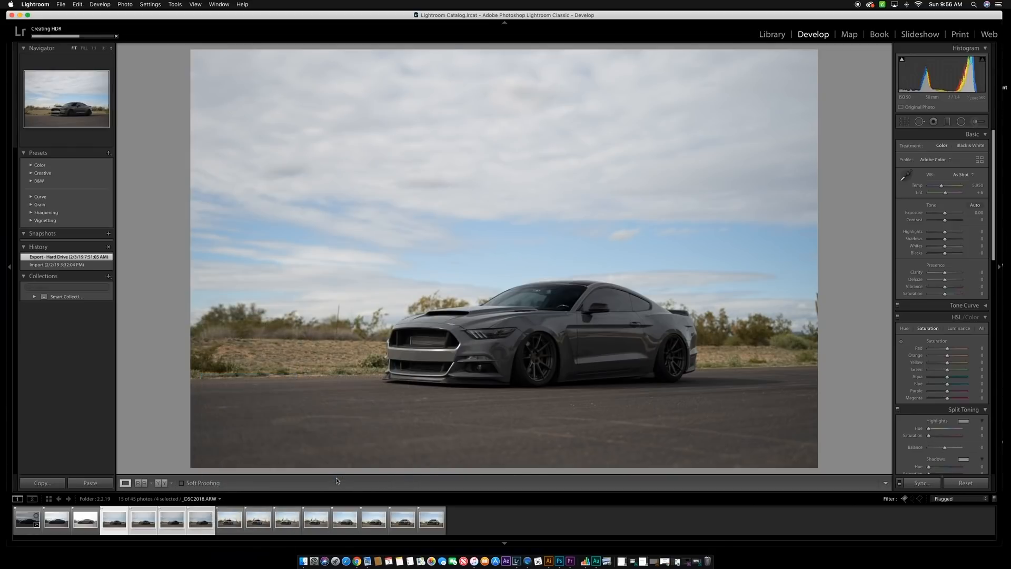
- Open the four cactus-background shots _DSC2019 to _DSC2022 as layers in Photoshop
left_click(235, 529)
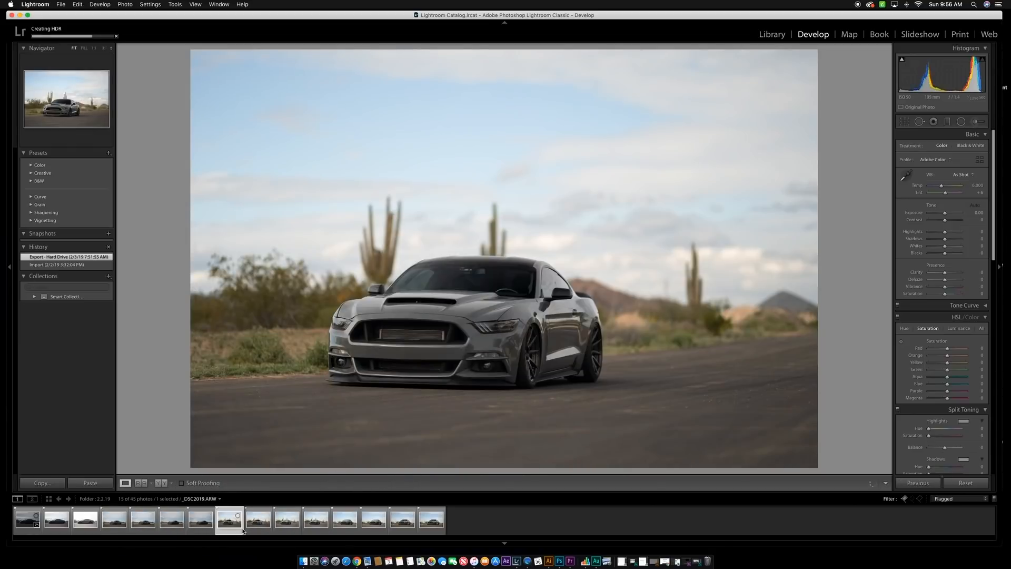
left_click(314, 523, "shift")
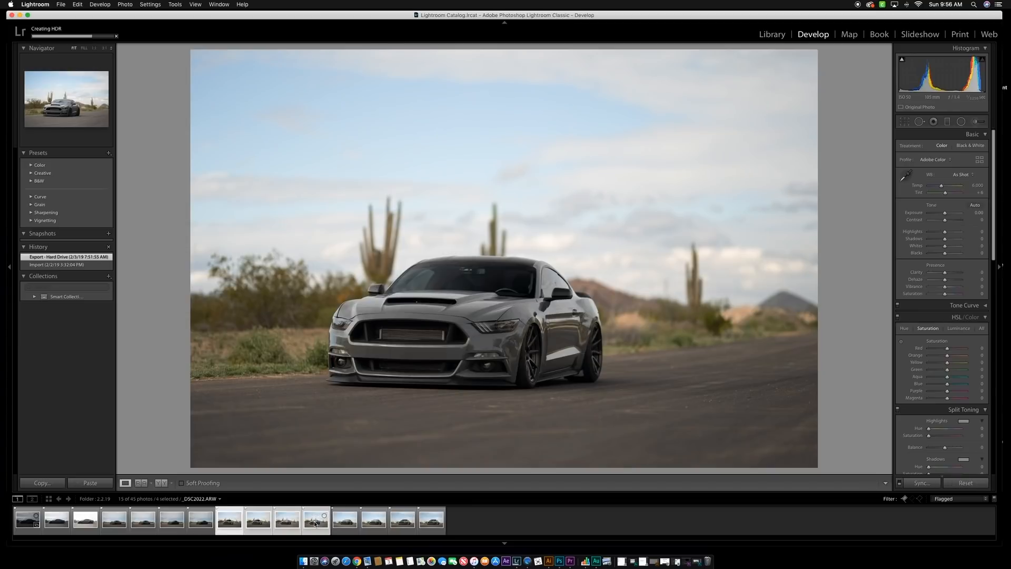
right_click(315, 523)
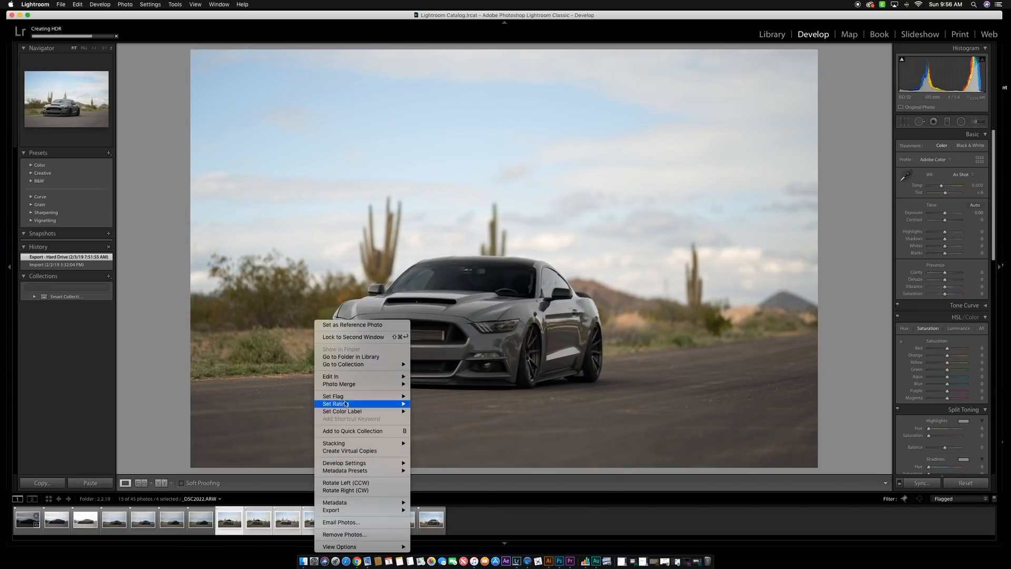
mouse_move(347, 384)
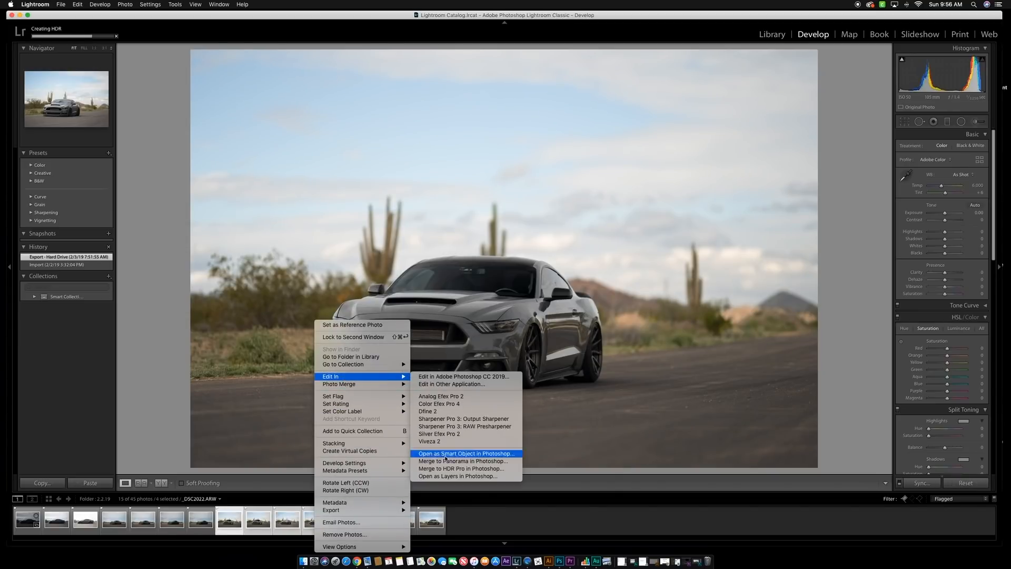
left_click(449, 479)
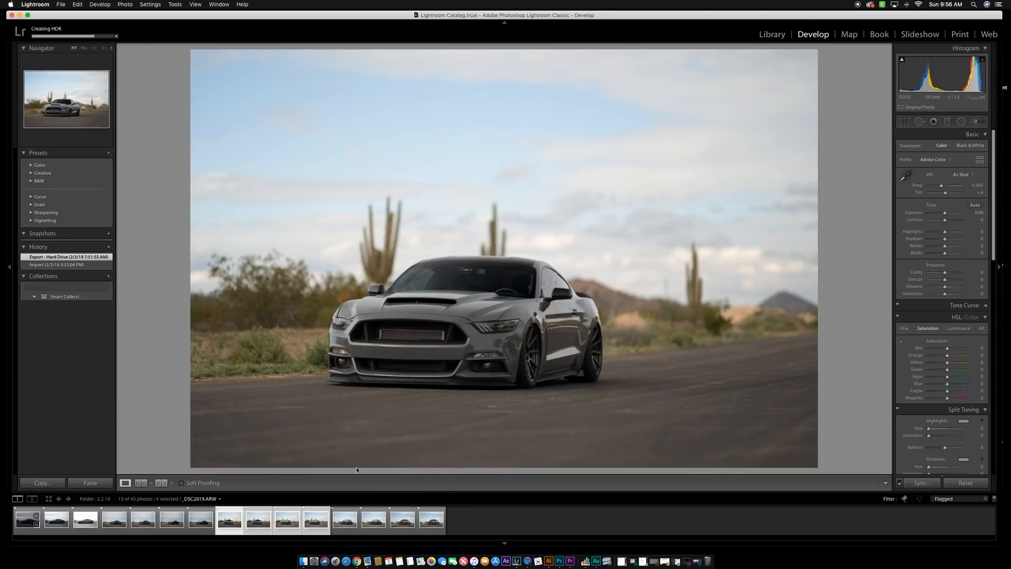
- Open the four low-angle front shots _DSC2023 to _DSC2026 as layers in Photoshop
left_click(516, 523)
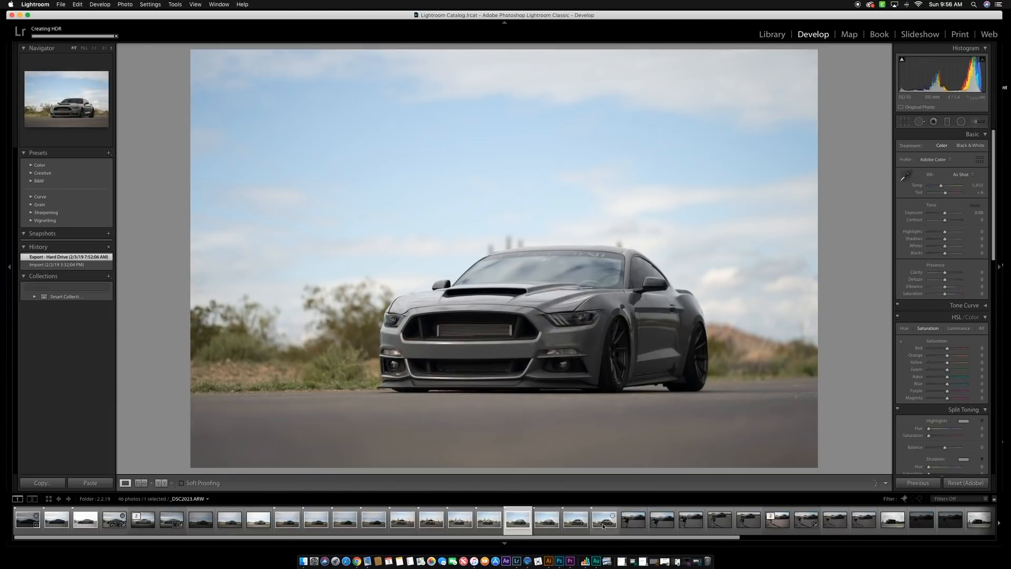
left_click(603, 520, "shift")
right_click(602, 523)
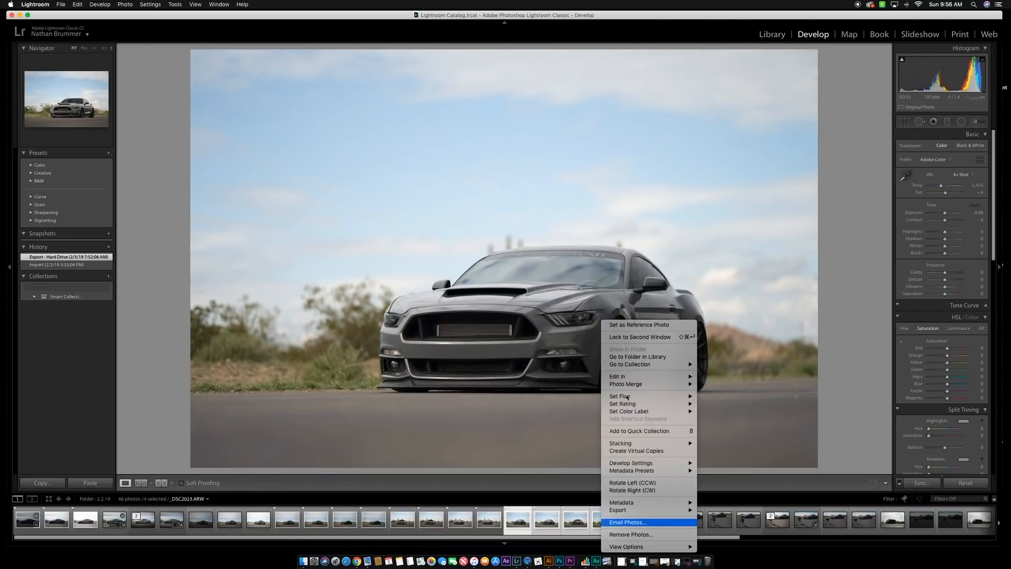
mouse_move(632, 378)
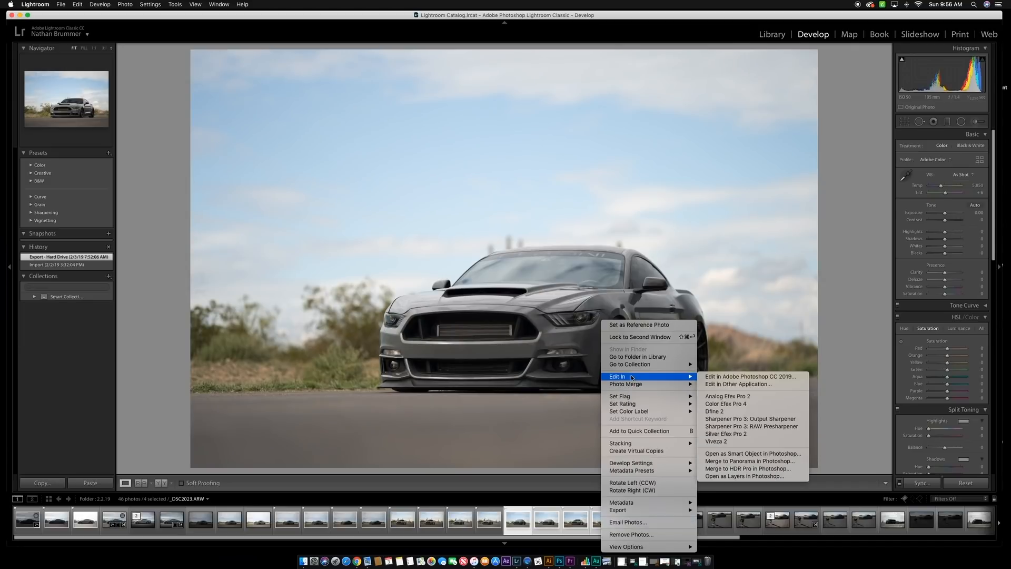
left_click(732, 477)
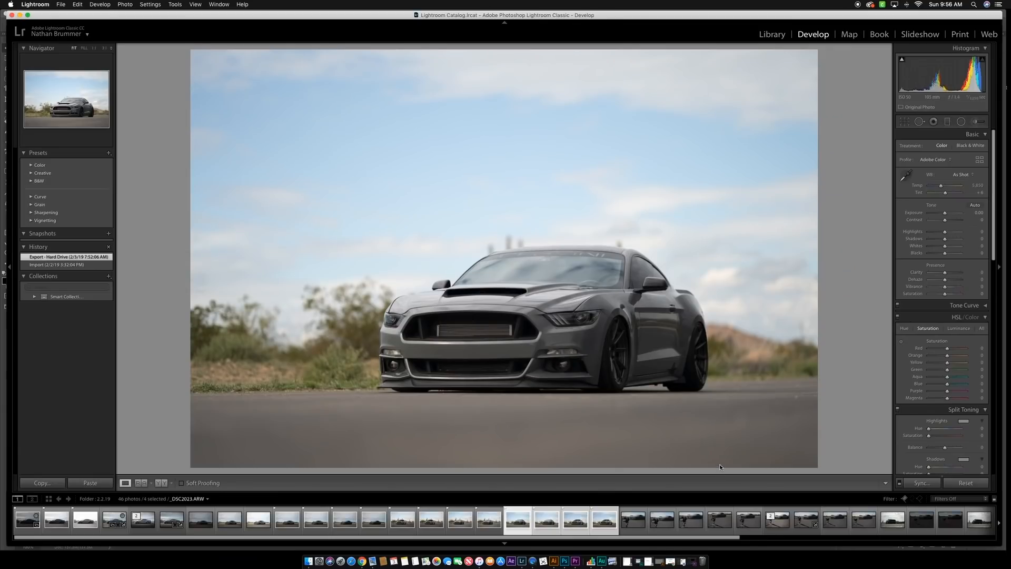
- Add graduated filters over the sky and the road in _DSC2009-HDR.dng with Exposure -1.53, Highlights -14 and Clarity 30
left_click(110, 520)
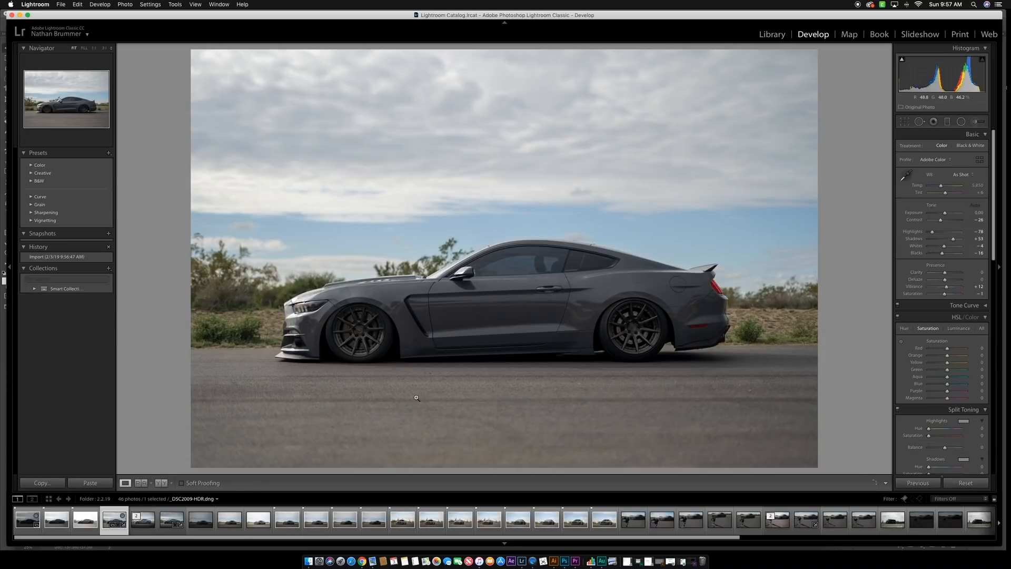
left_click(948, 122)
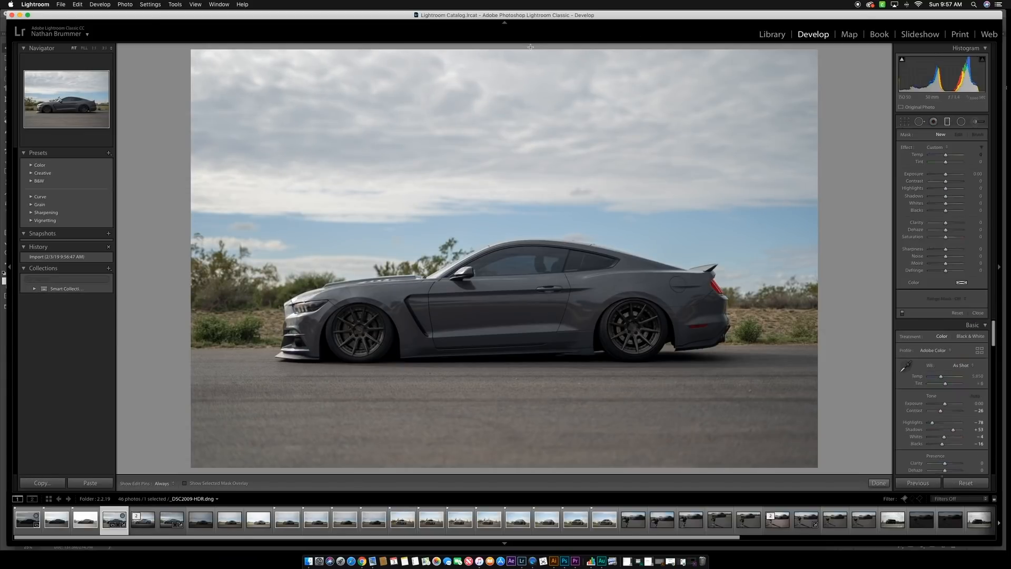
left_click_drag(531, 47, 530, 256)
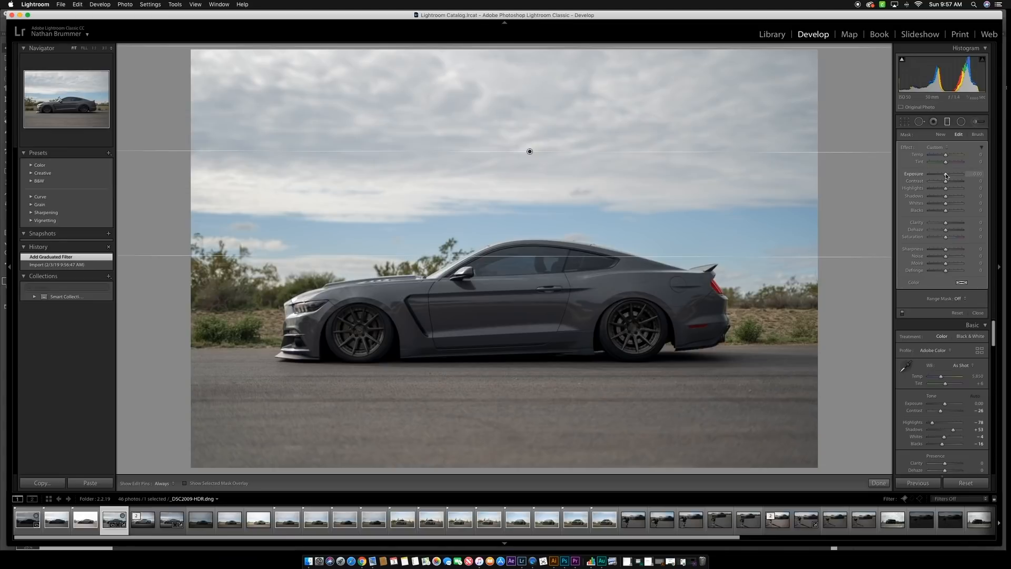
left_click_drag(946, 174, 943, 188)
left_click_drag(946, 225, 951, 225)
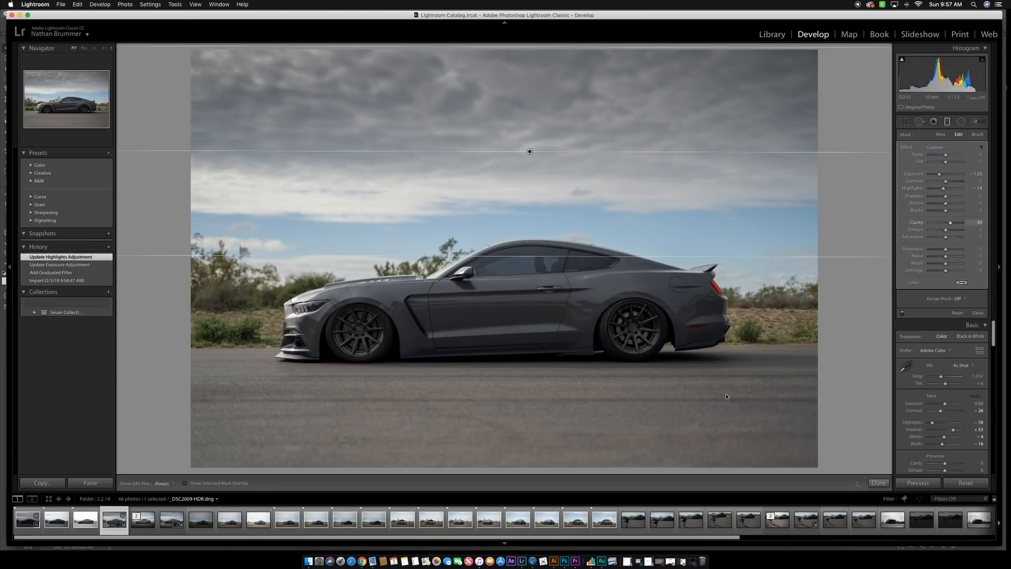
left_click_drag(558, 469, 557, 339)
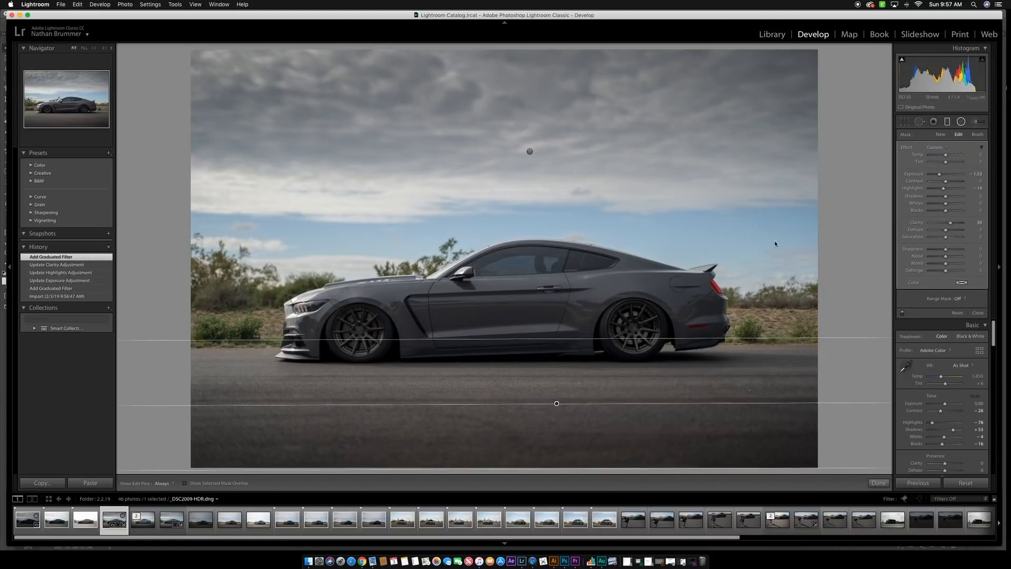
- Add a radial filter around the whole car with Shadows 42 and Clarity 25
key("shift+m")
left_click_drag(498, 308, 763, 384)
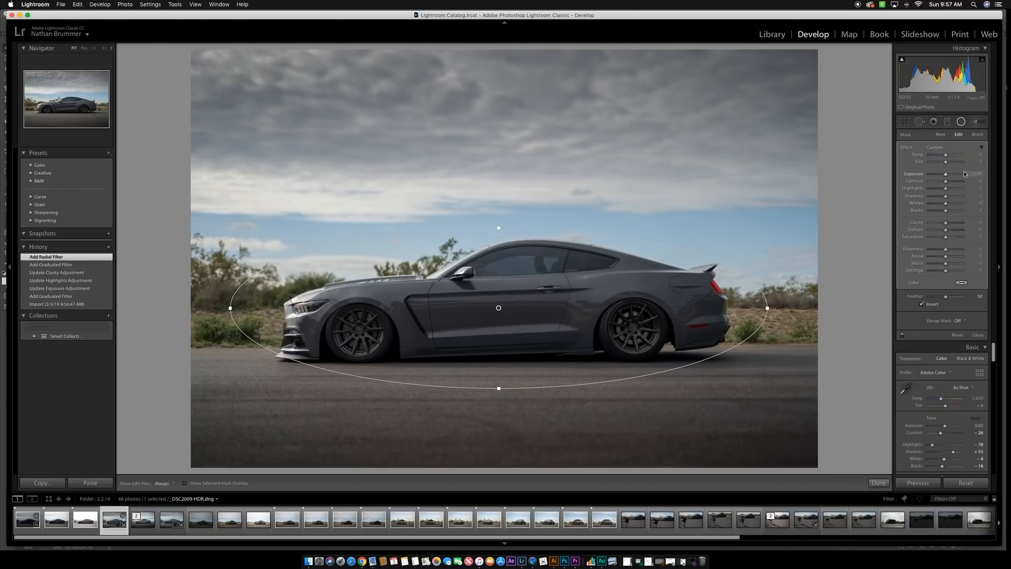
left_click_drag(946, 197, 950, 225)
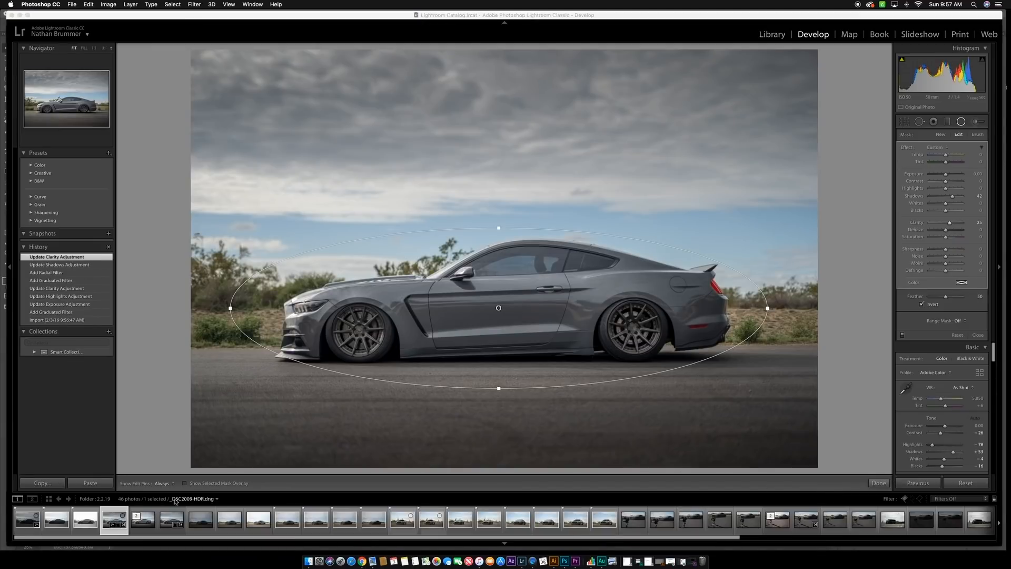
- Send the adjusted _DSC2009-HDR.dng to Adobe Photoshop CC 2019 for editing
left_click(114, 519)
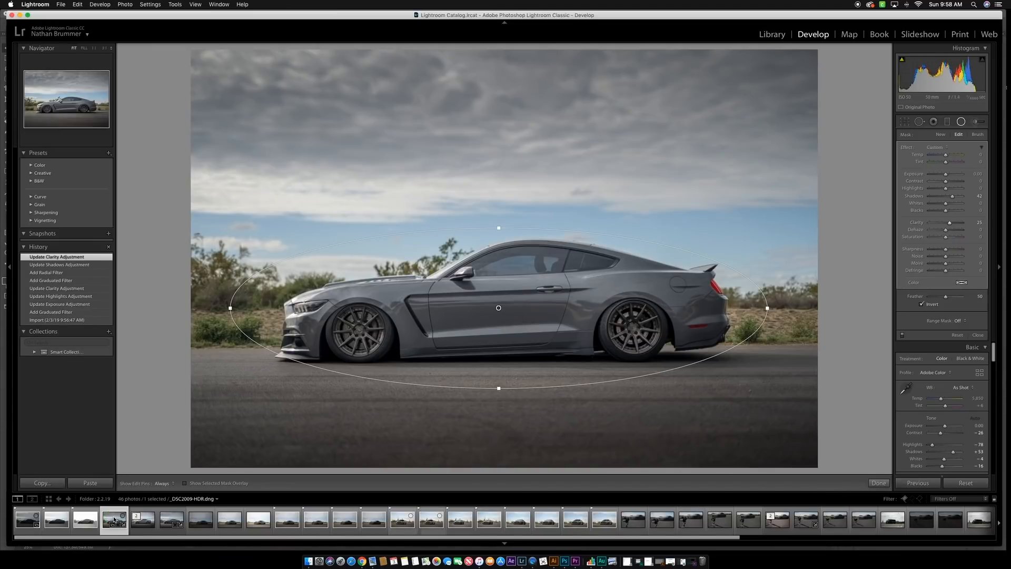
right_click(114, 519)
mouse_move(185, 377)
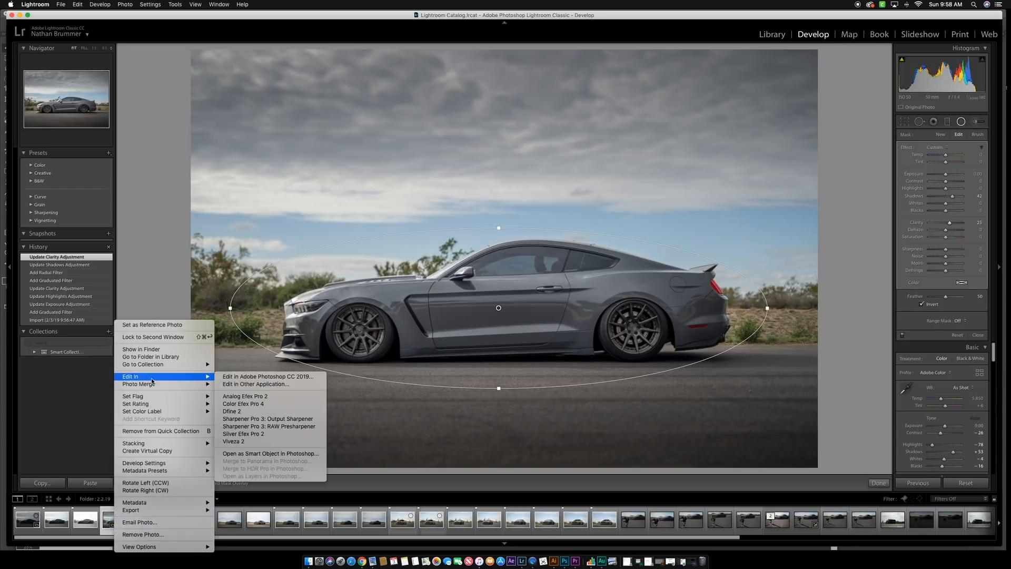
left_click(243, 377)
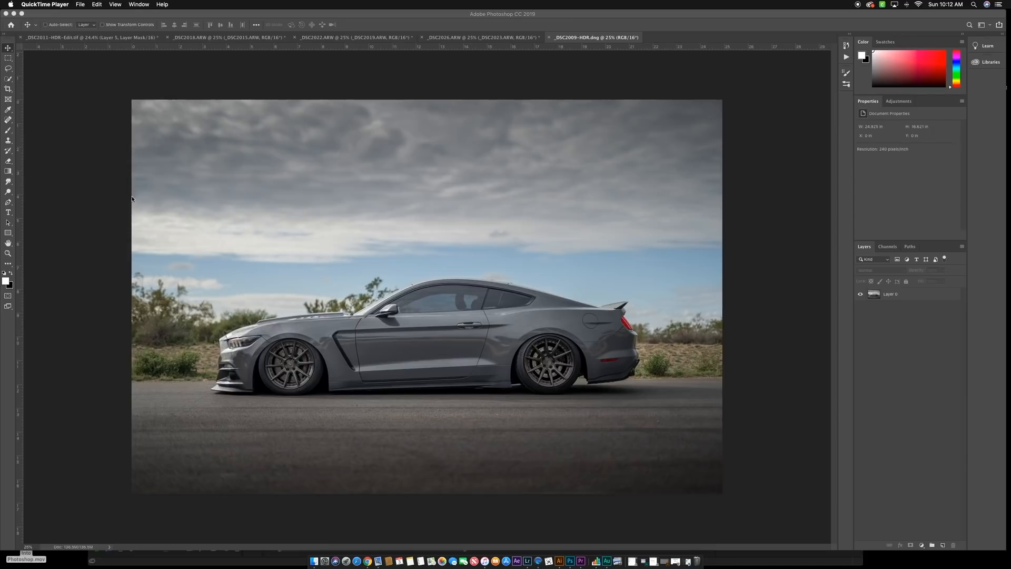
- Trace the outline of the car's side windows with the Pen tool, starting above the side mirror and following the roofline to the rear corner
left_click(9, 203)
scroll(387, 290, "up", 3)
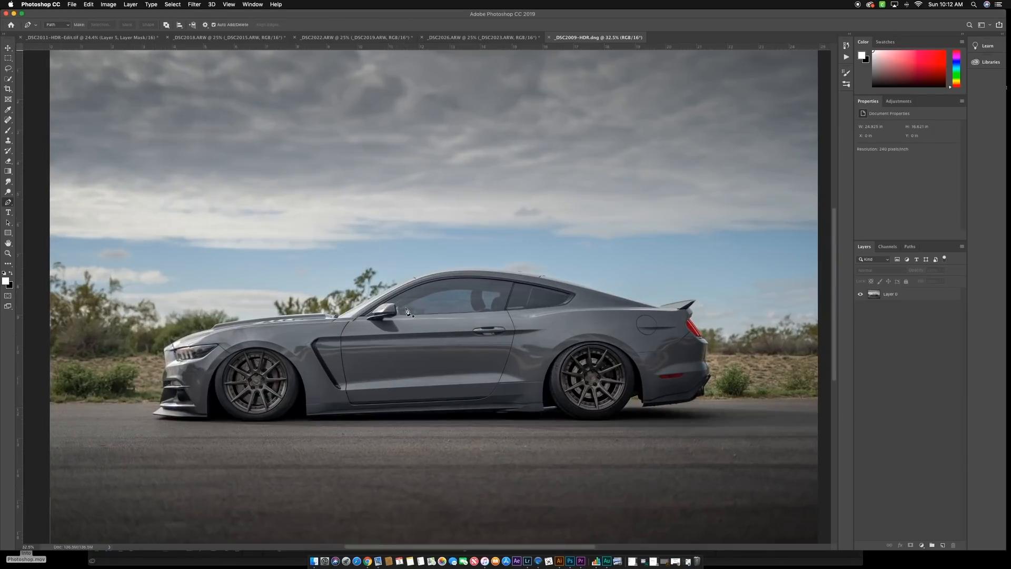
scroll(366, 290, "up", 5)
scroll(337, 298, "down", 4)
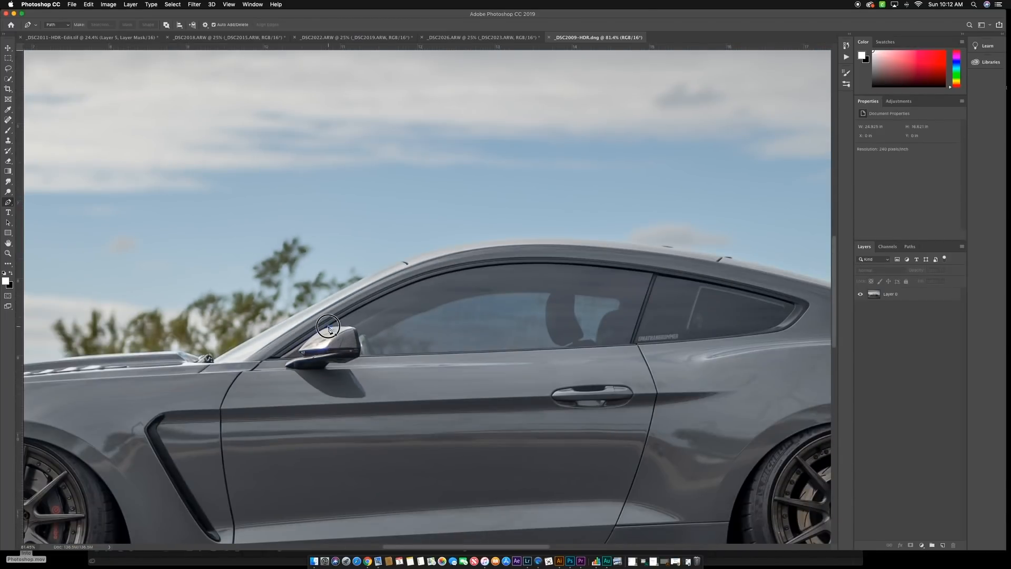
left_click(329, 327)
left_click(411, 285)
left_click(442, 277)
left_click(655, 268)
left_click_drag(796, 303, 776, 322)
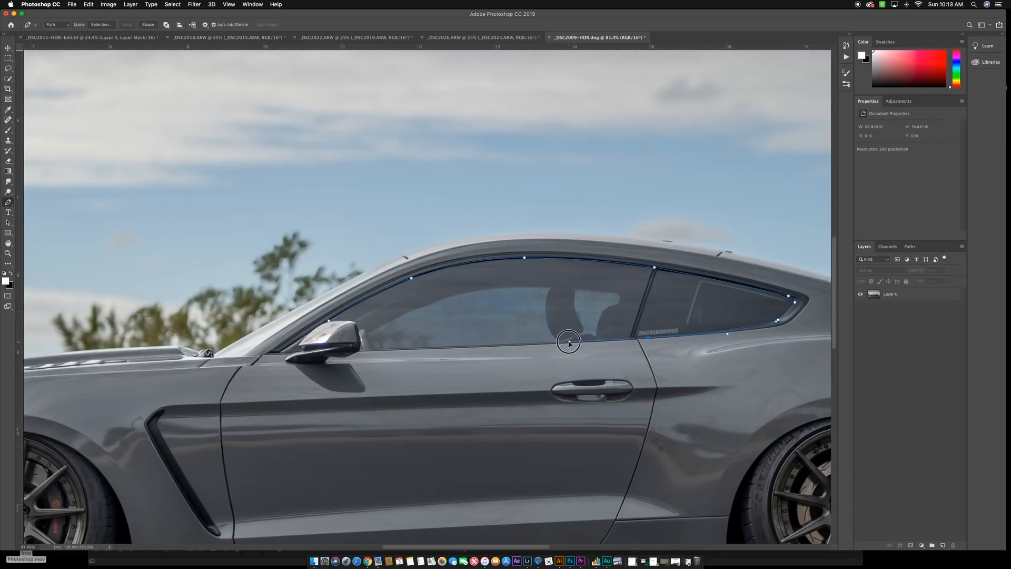
- Convert the side-window path into a new anti-aliased selection with a 0.5-pixel feather radius
scroll(345, 348, "up", 10)
right_click(214, 209)
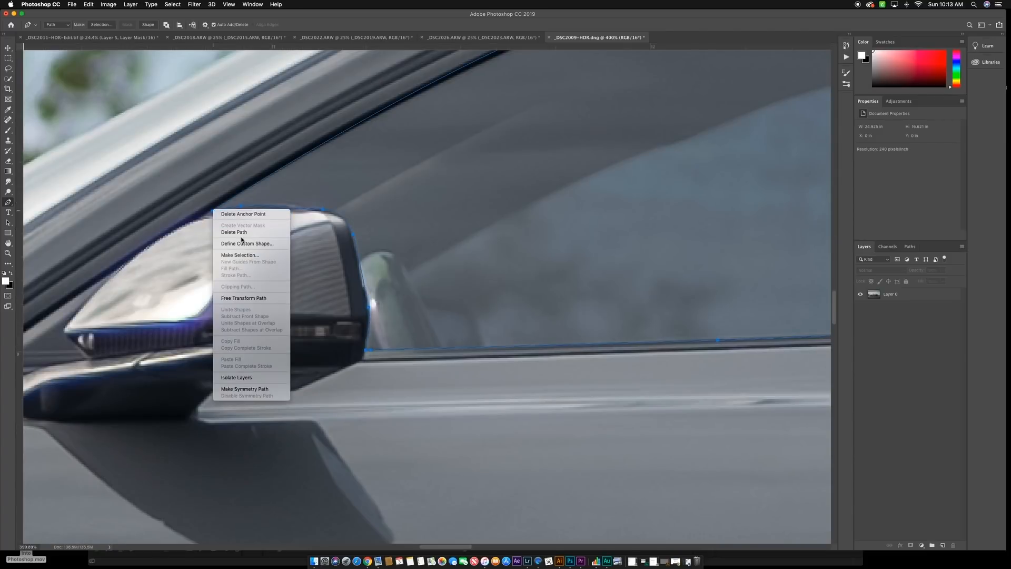
left_click(239, 255)
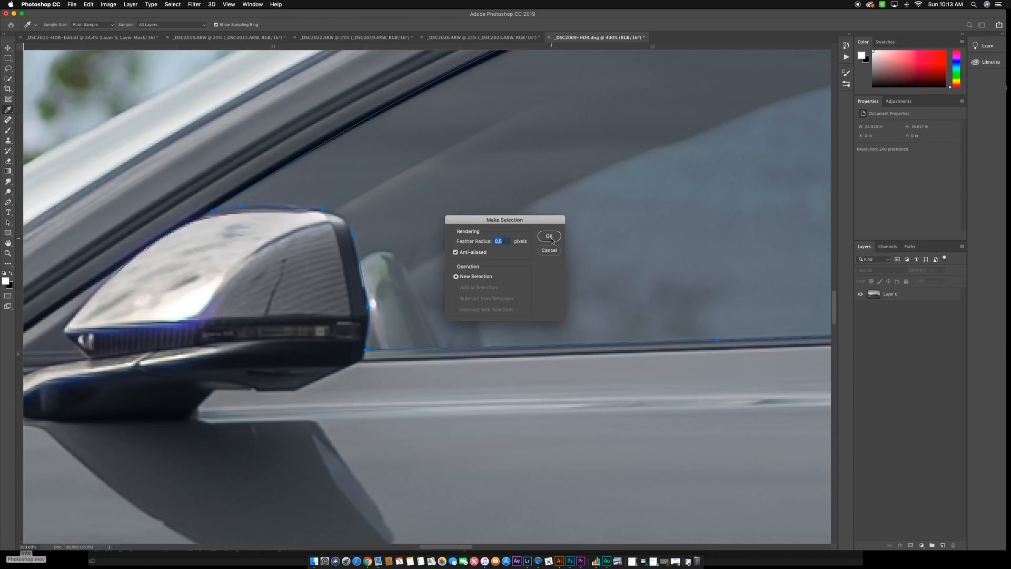
left_click(549, 237)
scroll(528, 248, "down", 10)
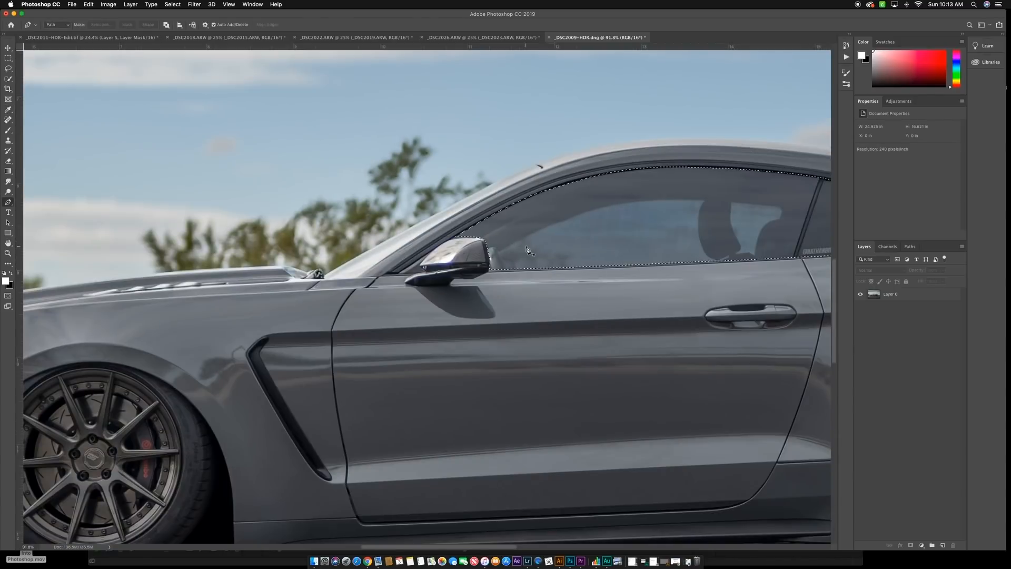
- Copy the selected windows onto their own layer and set that layer's blend mode to Multiply
scroll(529, 250, "right", 8)
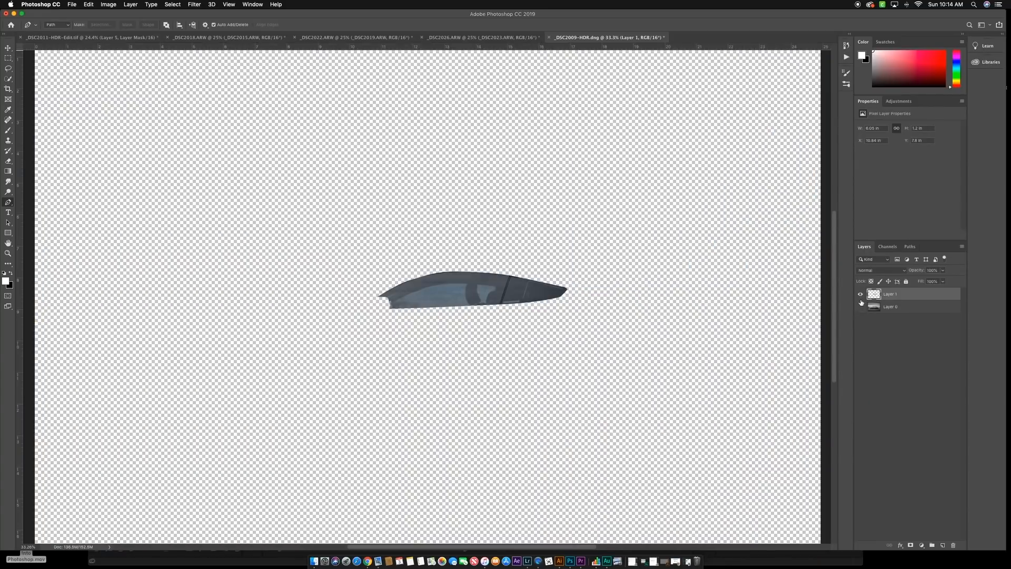
left_click(860, 308)
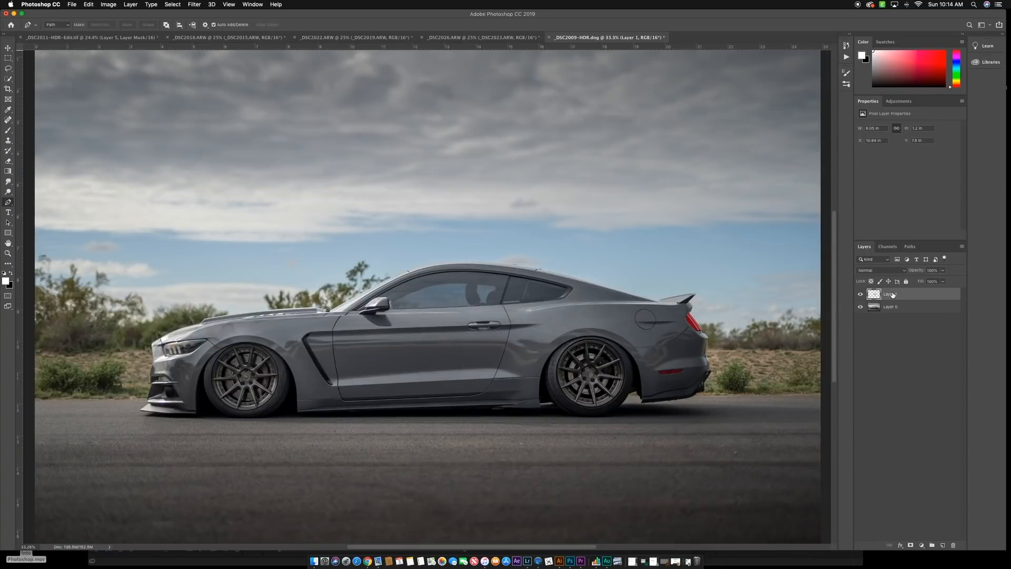
left_click(900, 273)
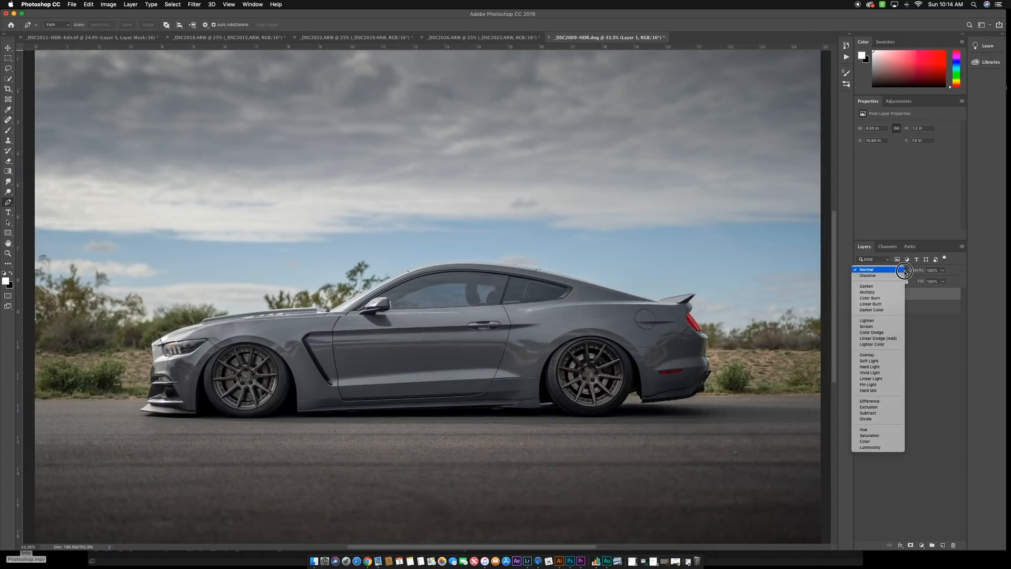
left_click(888, 292)
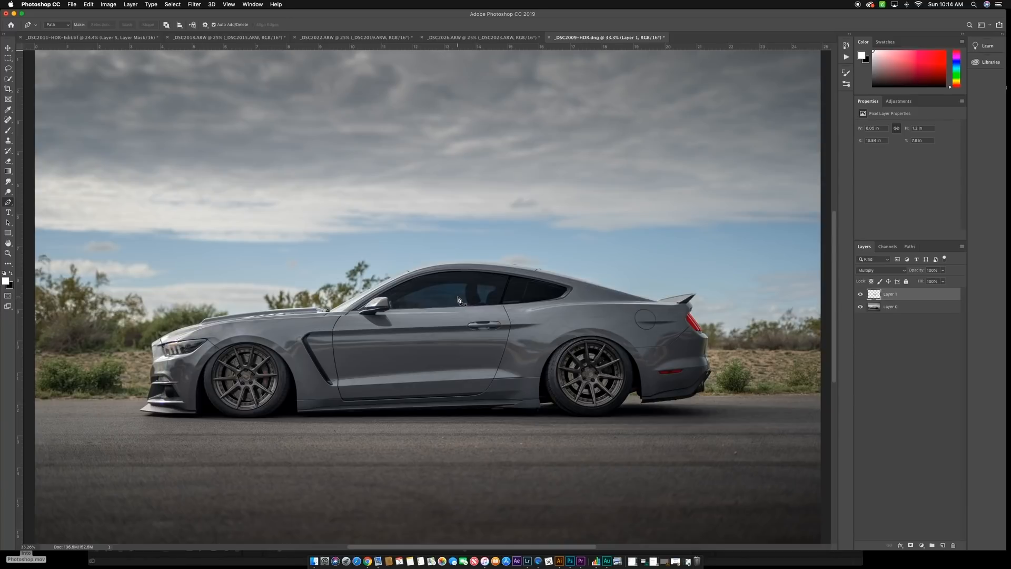
- Add a Hue/Saturation adjustment clipped to the window layer and lower its Saturation to -50
left_click(898, 101)
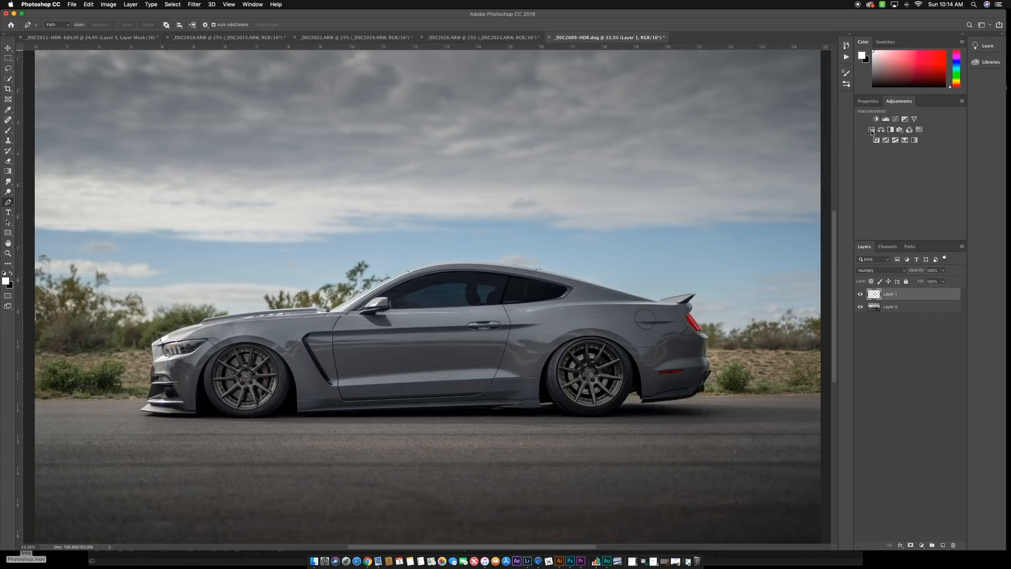
left_click(872, 130)
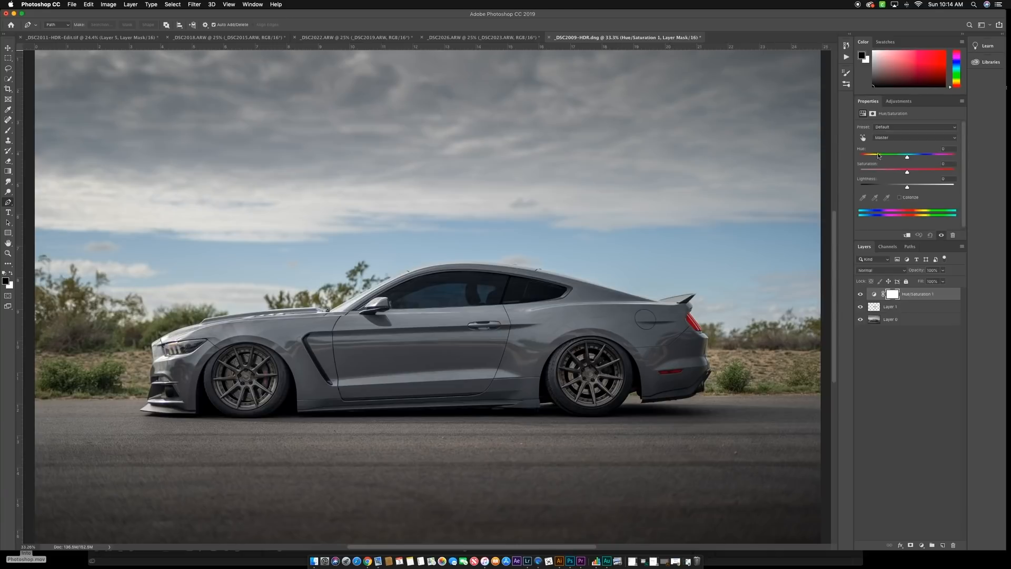
right_click(942, 295)
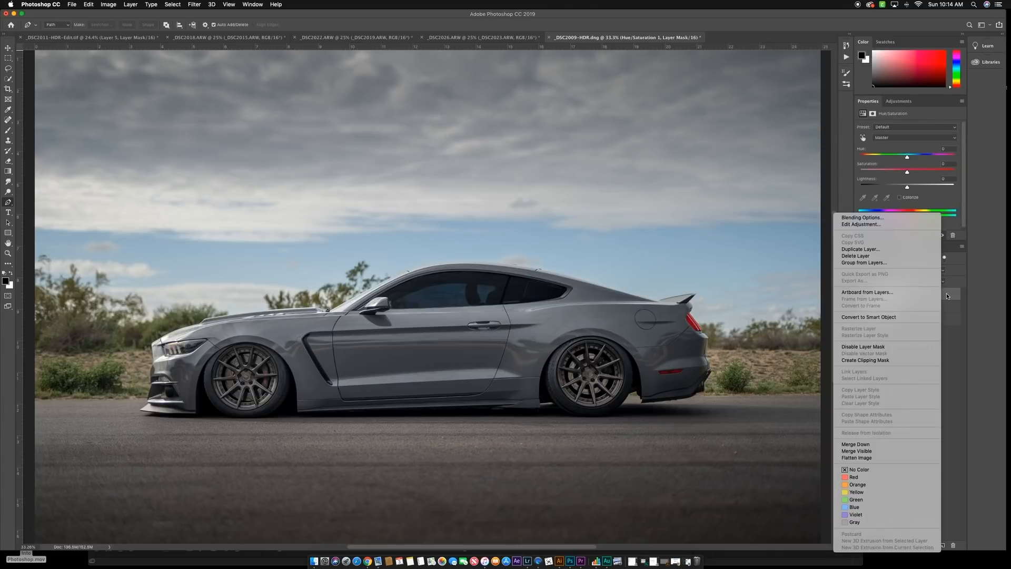
left_click(874, 362)
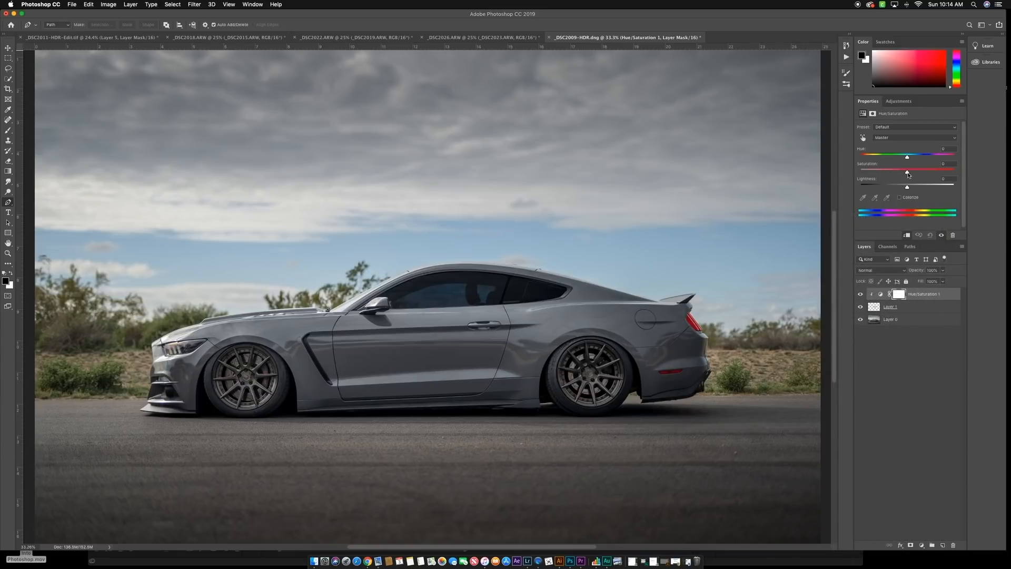
left_click_drag(908, 174, 884, 177)
scroll(654, 332, "down", 1)
scroll(836, 297, "right", 1)
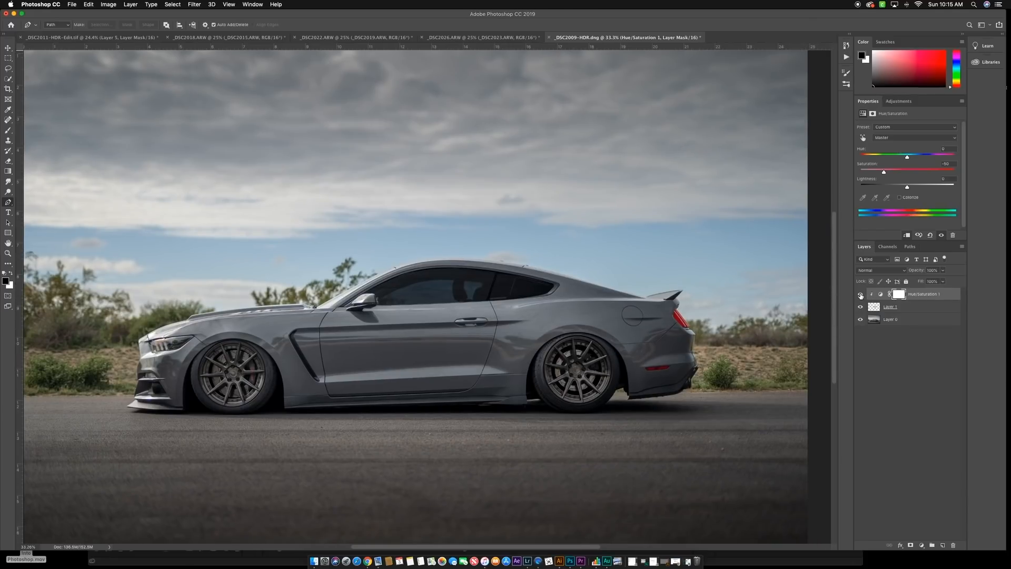
- Compare the windows with and without the Hue/Saturation adjustment, and check the whole photo at several magnifications
left_click(860, 295)
left_click(860, 295)
scroll(670, 339, "down", 5)
key("super+0")
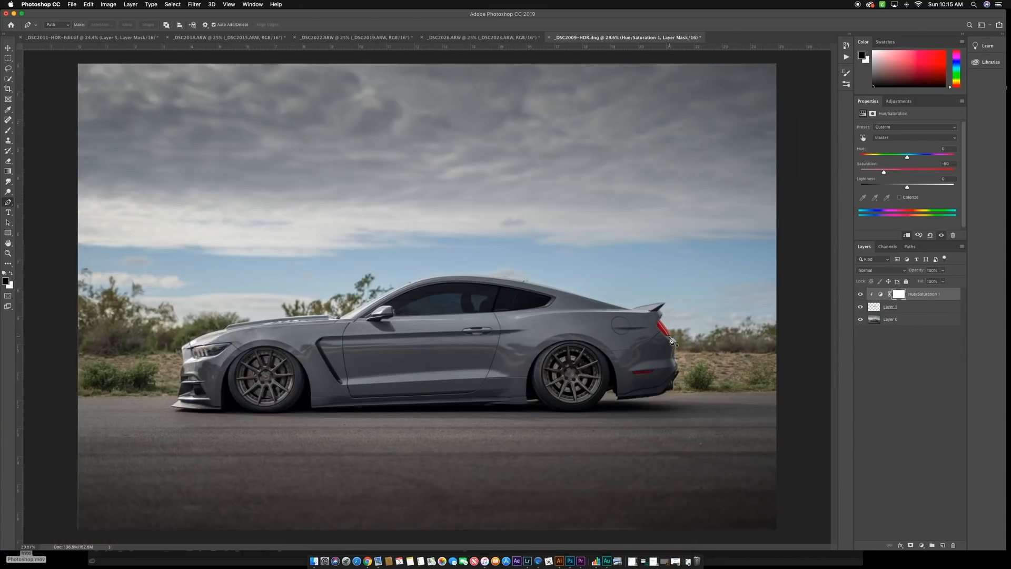
scroll(645, 410, "down", 5)
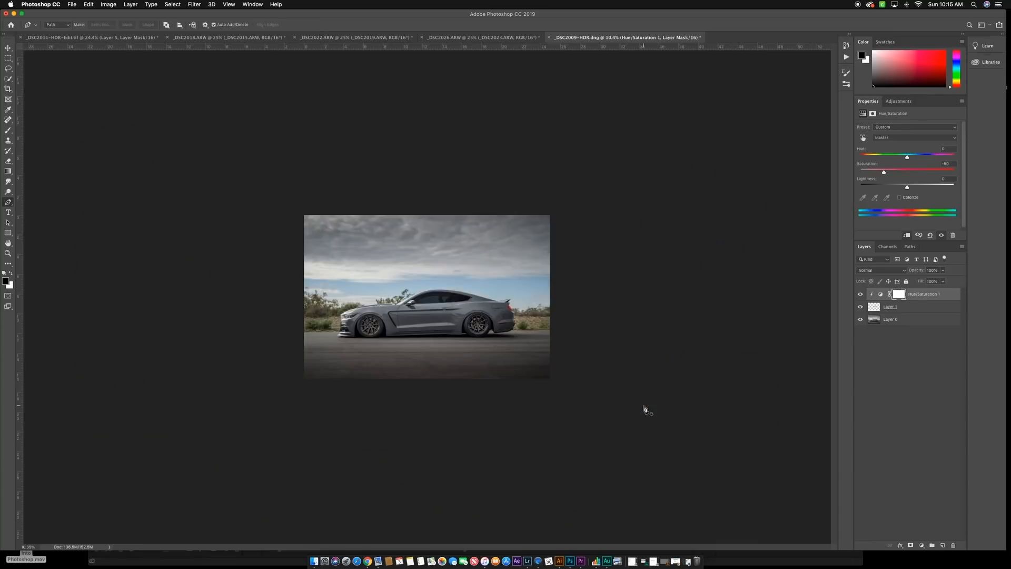
scroll(645, 410, "up", 5)
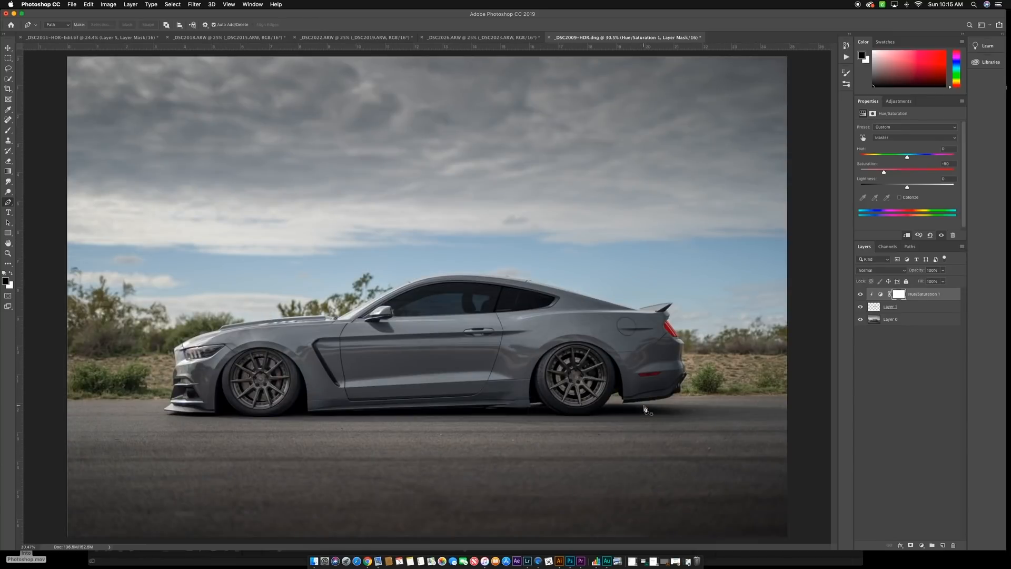
scroll(646, 410, "down", 2)
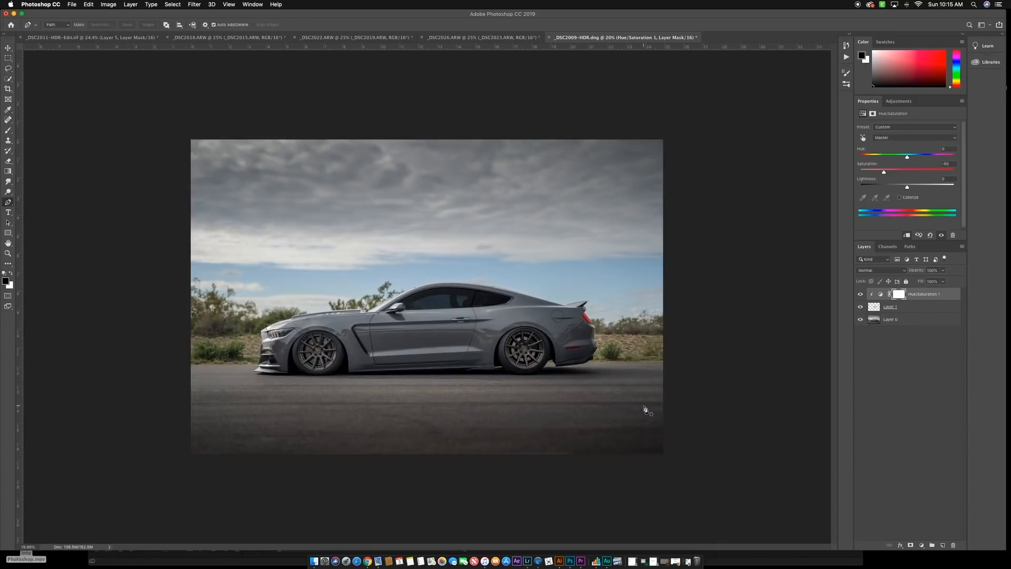
scroll(645, 409, "up", 2)
scroll(646, 410, "left", 3)
scroll(646, 410, "down", 2)
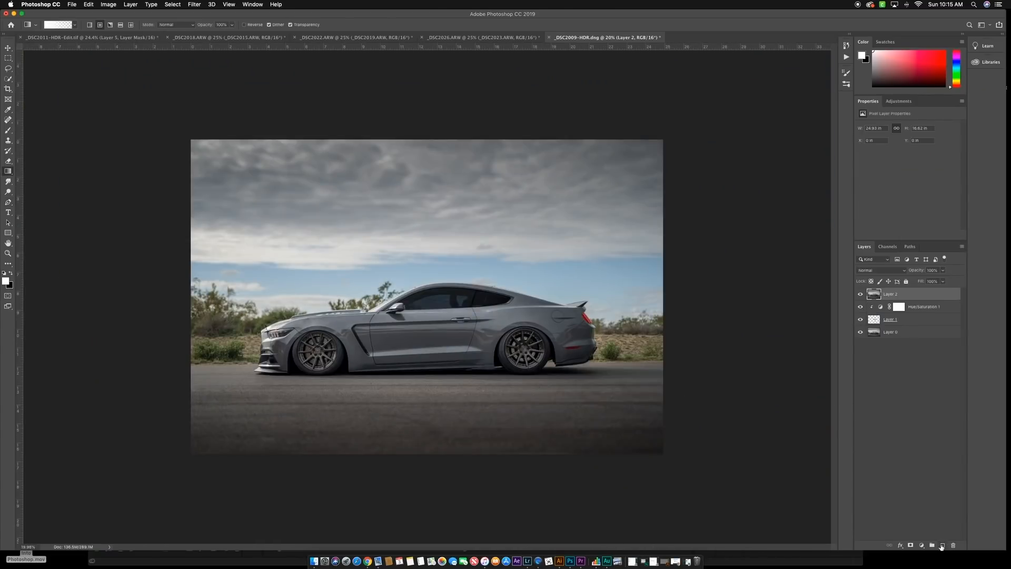
- Above a merged copy of the photo, add a new layer with a white-to-transparent radial gradient at the left edge of the sky
left_click(942, 546)
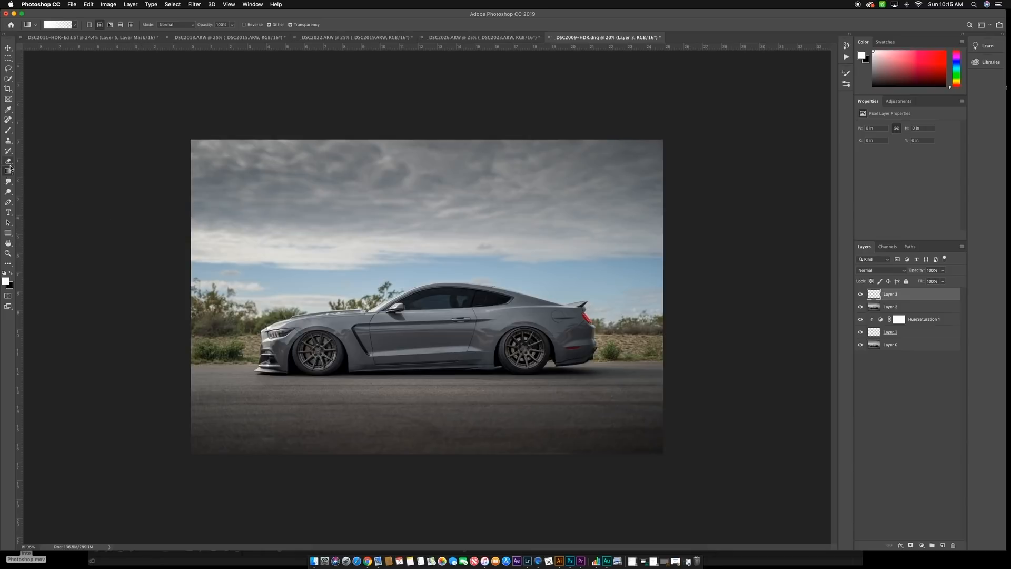
left_click(74, 25)
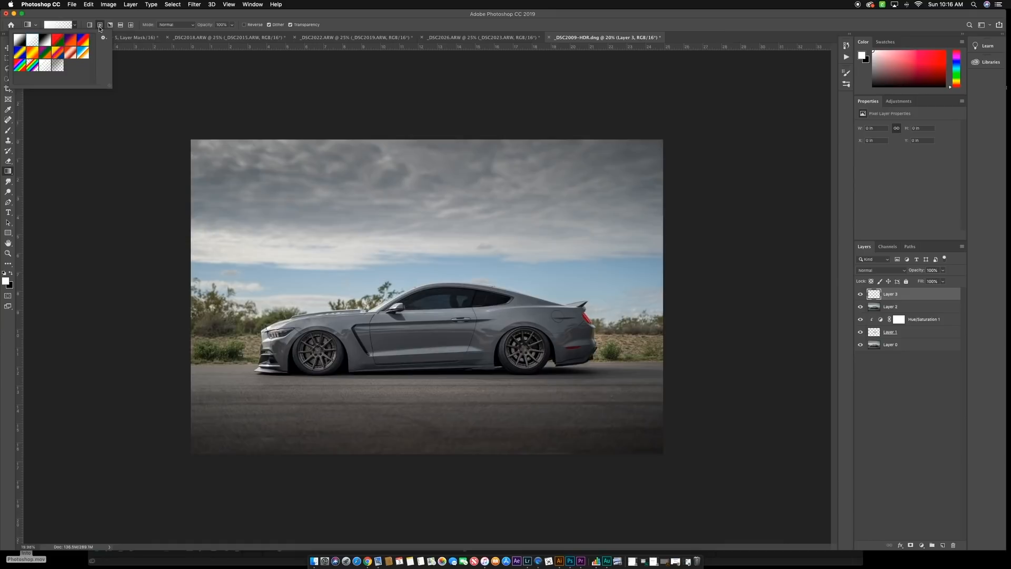
left_click(100, 26)
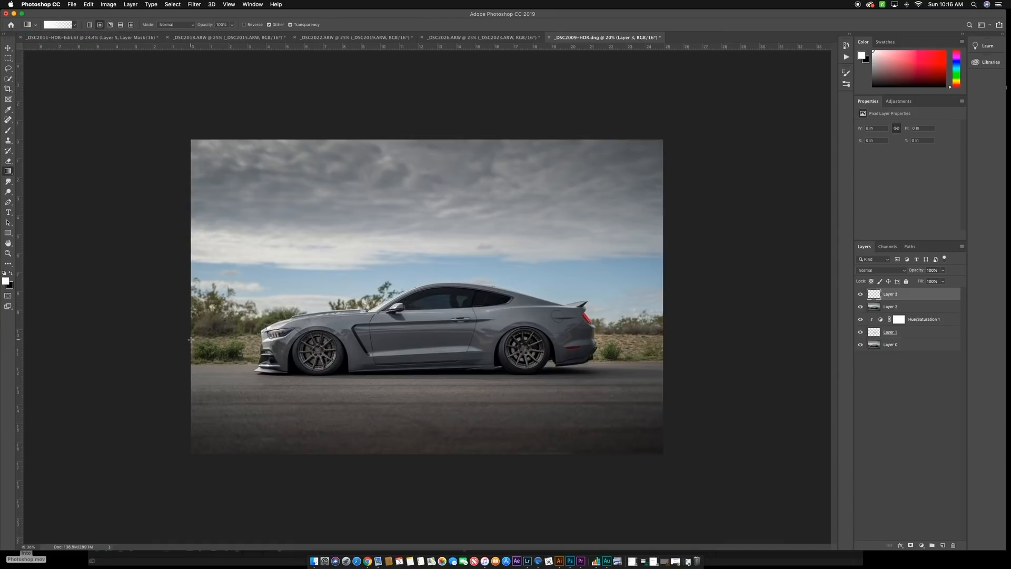
left_click_drag(133, 244, 250, 270)
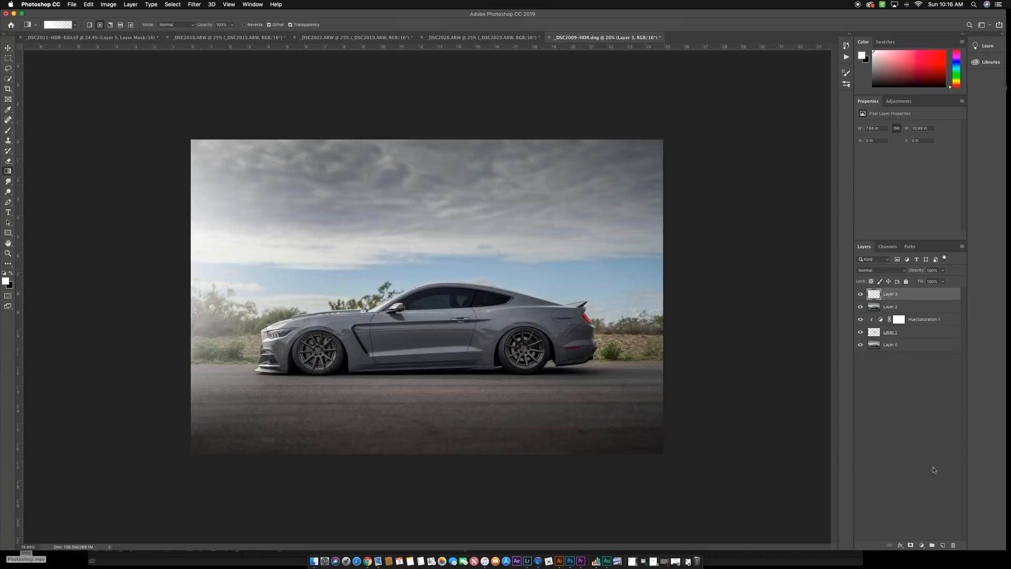
- Mask the white glow off the road and the car's front with a large soft black brush, and set the layer's opacity to 71%
left_click(910, 545)
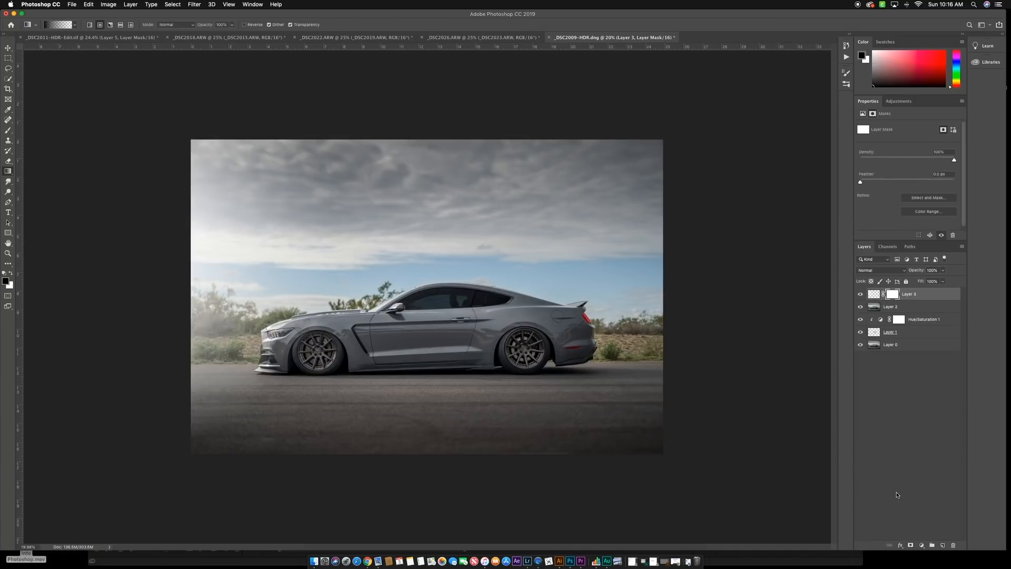
key("b")
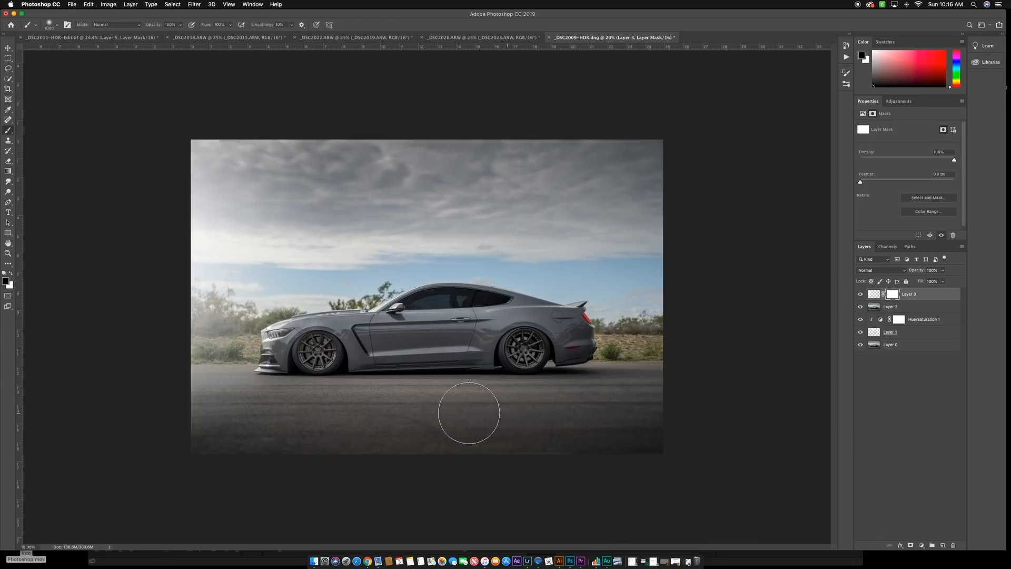
key("bracketright")
key("bracketright")
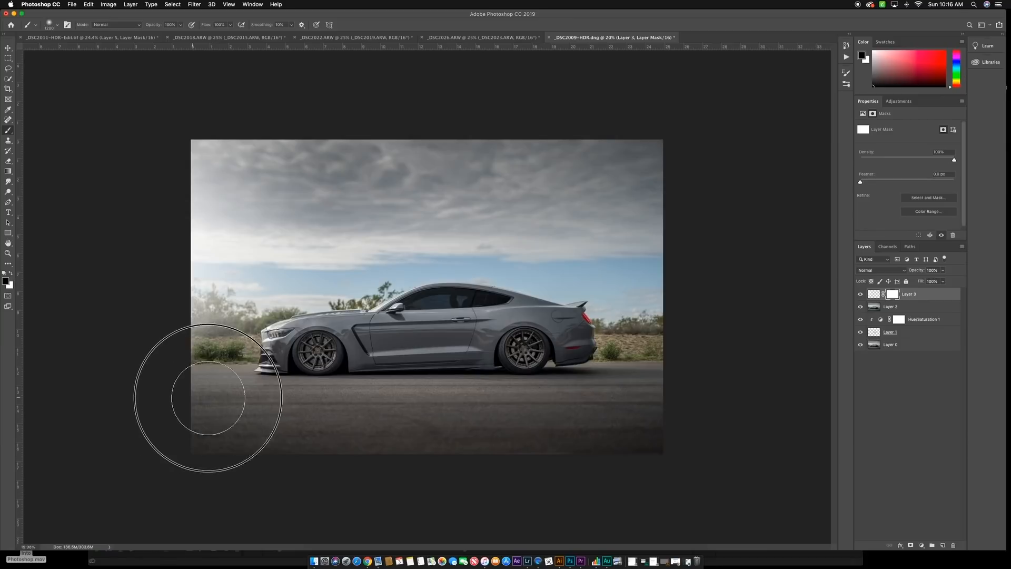
mouse_move(223, 394)
left_mouse_down()
mouse_move(316, 364)
mouse_move(328, 370)
left_mouse_up()
left_click_drag(915, 274, 904, 273)
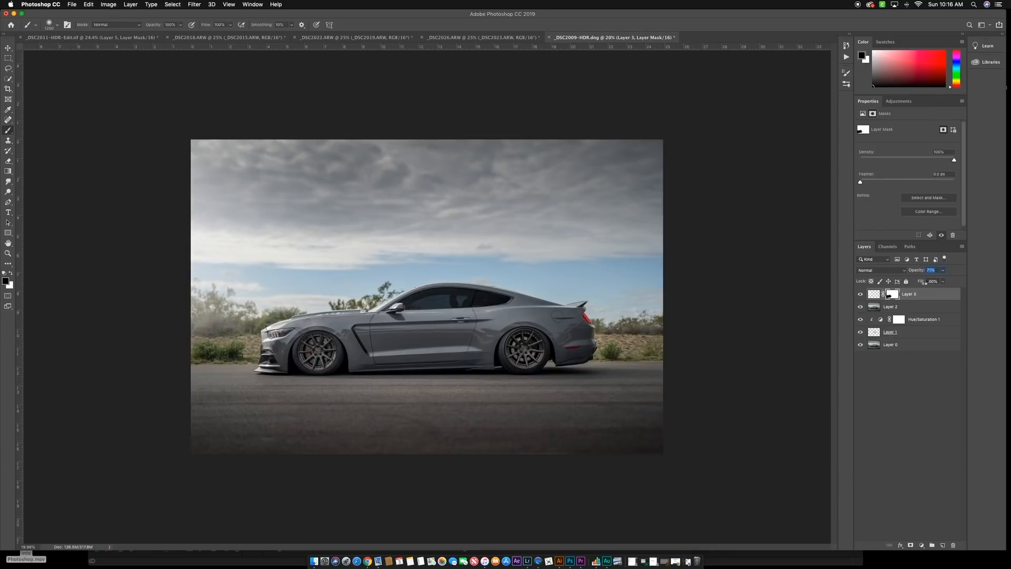
- Stamp all visible layers into a merged copy above the glow layer and flatten the image
left_click(902, 308)
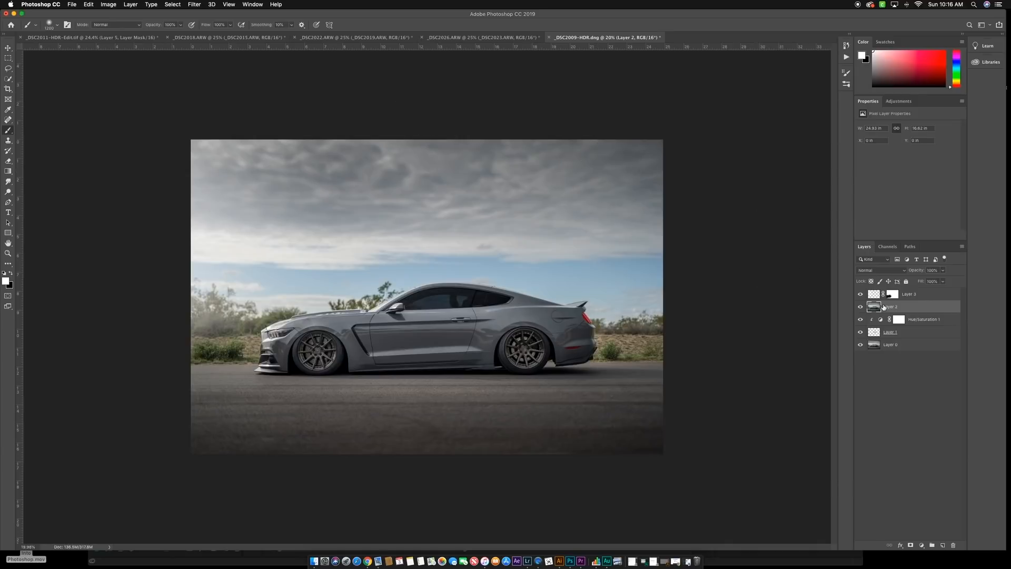
left_click(936, 295)
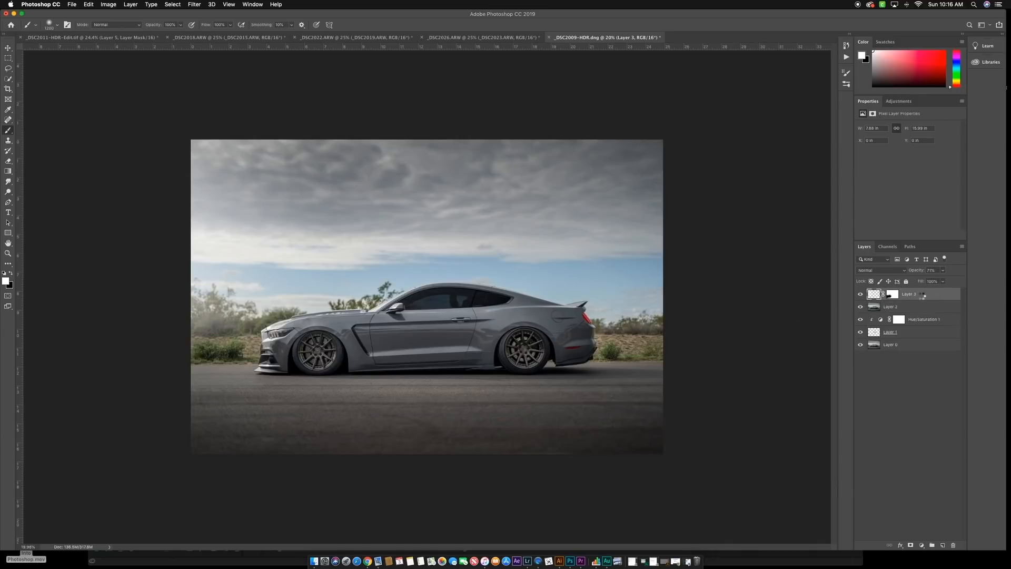
key("super+shift+alt+n")
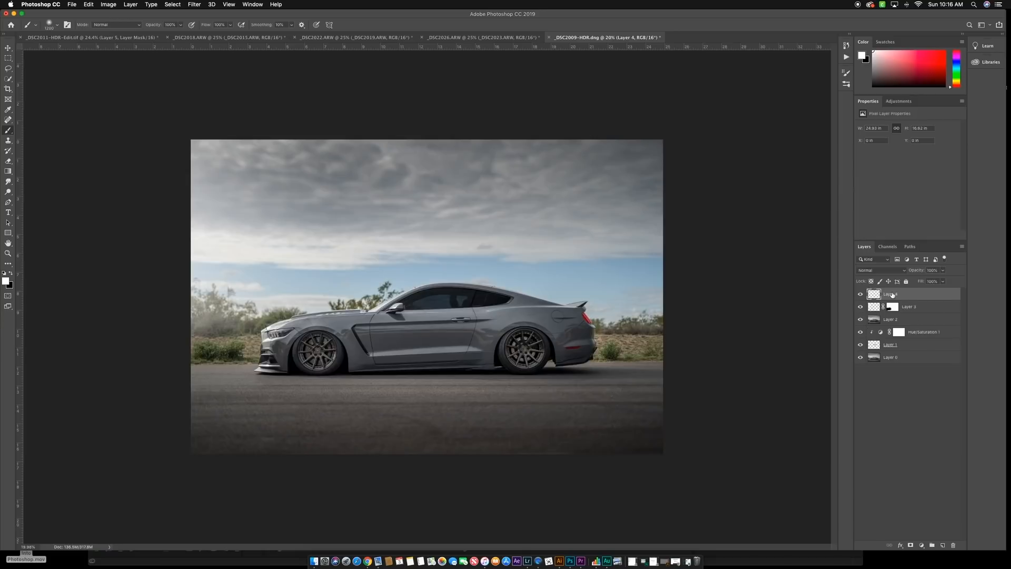
key("super+alt+shift+e")
right_click(902, 297)
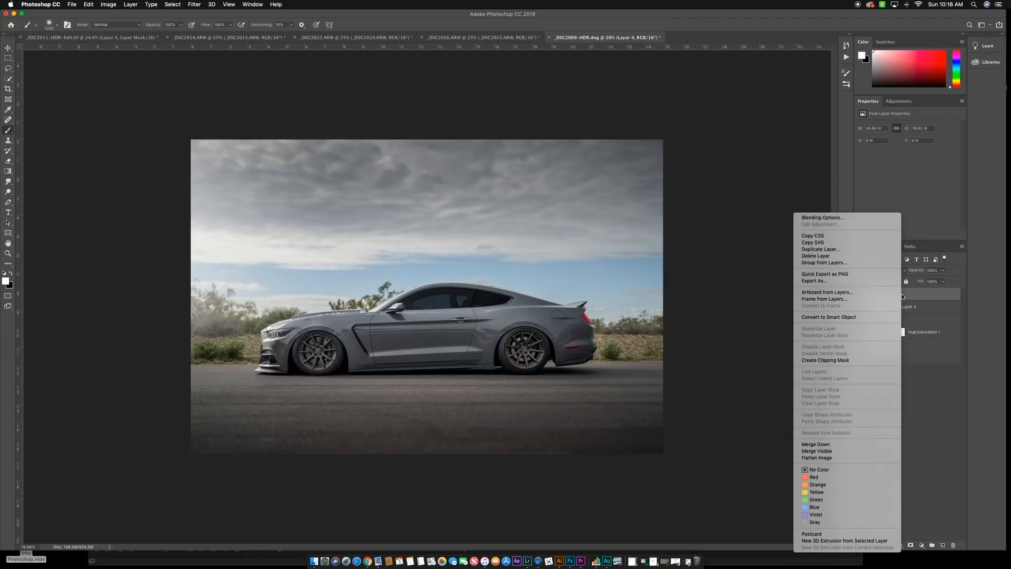
left_click(823, 458)
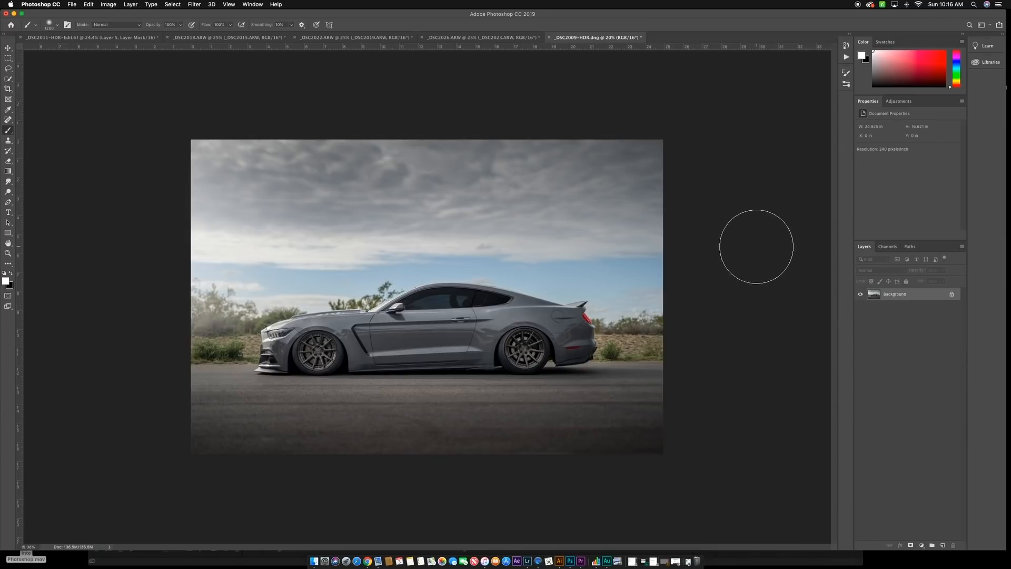
- Duplicate the flattened photo onto a new layer and open the High Pass filter for that copy
key("super+j")
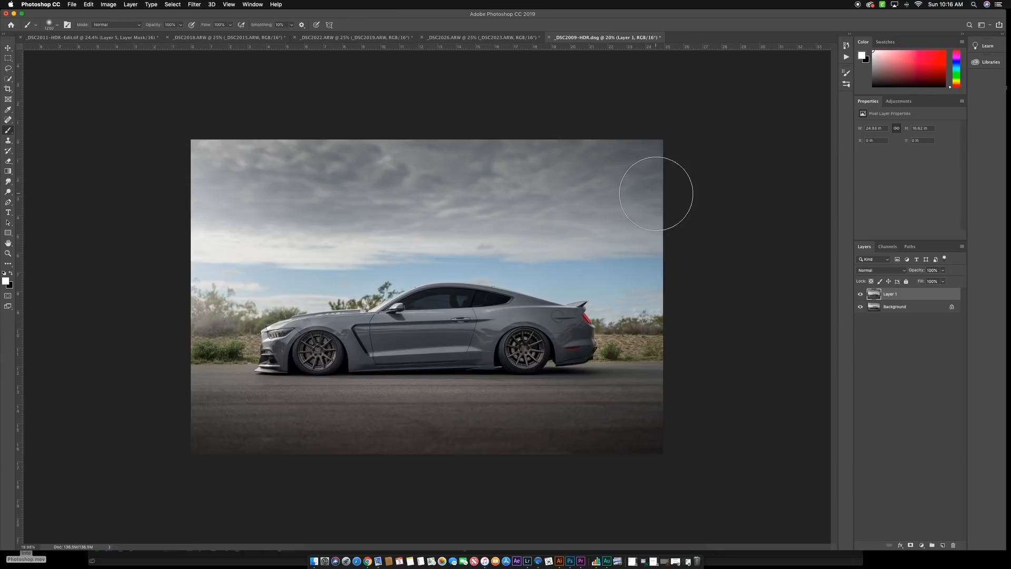
left_click(192, 5)
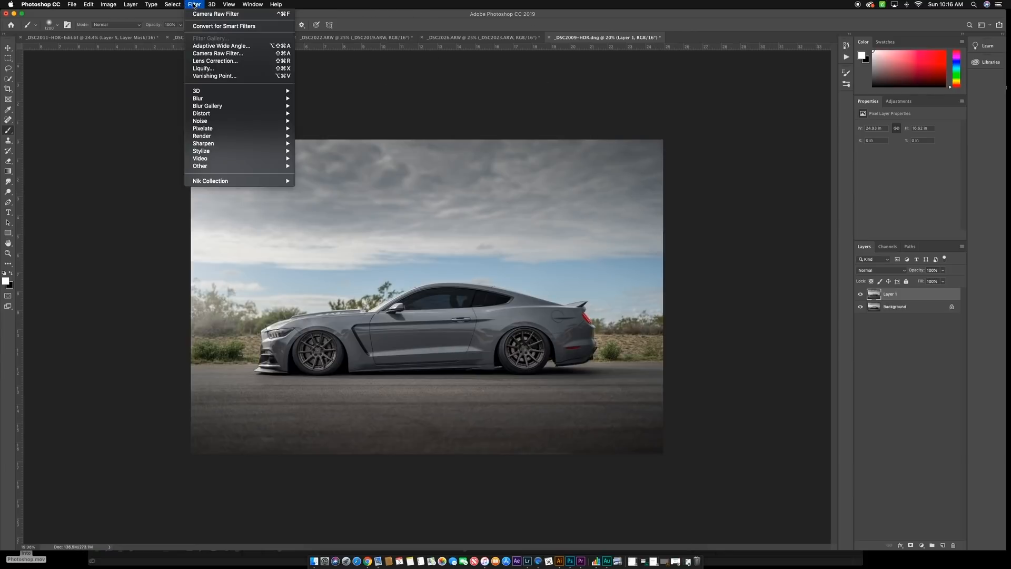
mouse_move(228, 166)
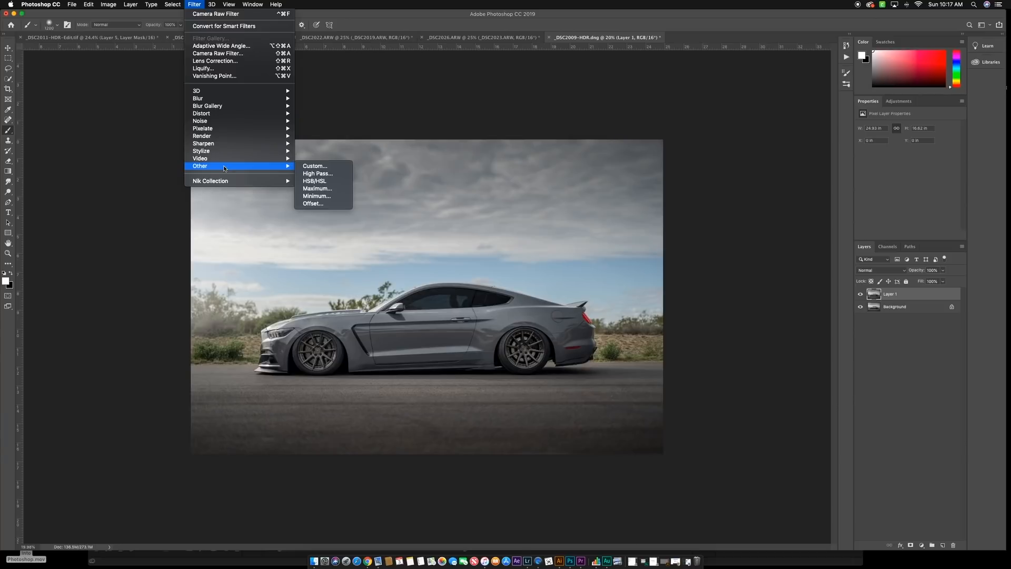
left_click(327, 174)
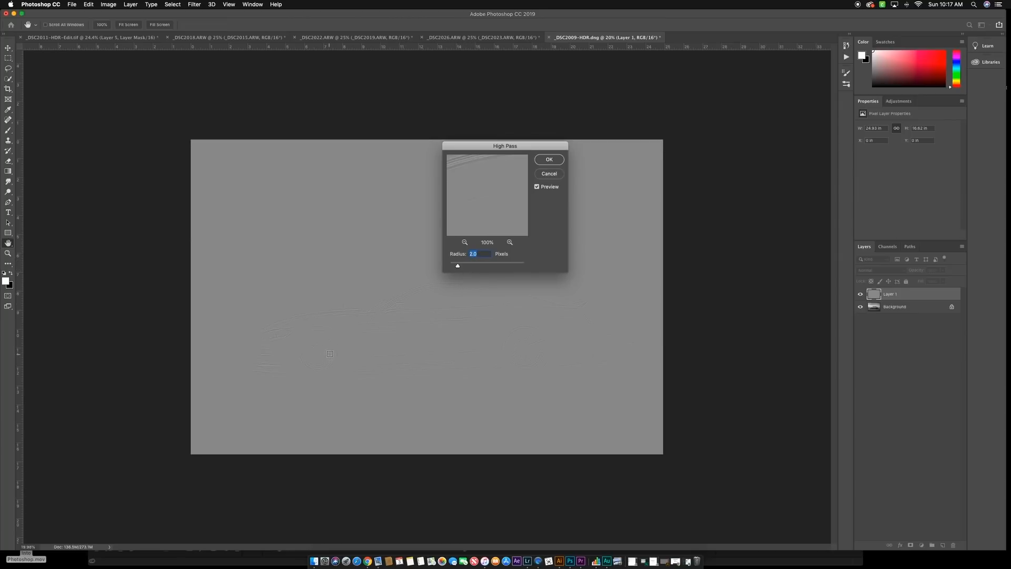
scroll(305, 353, "up", 10)
scroll(305, 353, "down", 5)
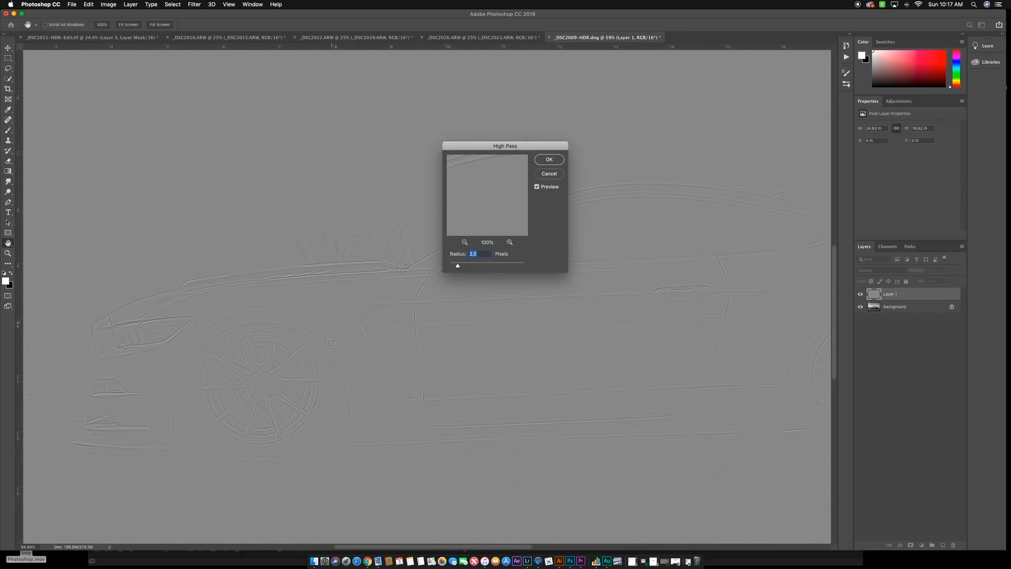
- Set the High Pass radius to 1.7 pixels and apply the filter to the duplicate layer
left_click_drag(457, 267, 471, 266)
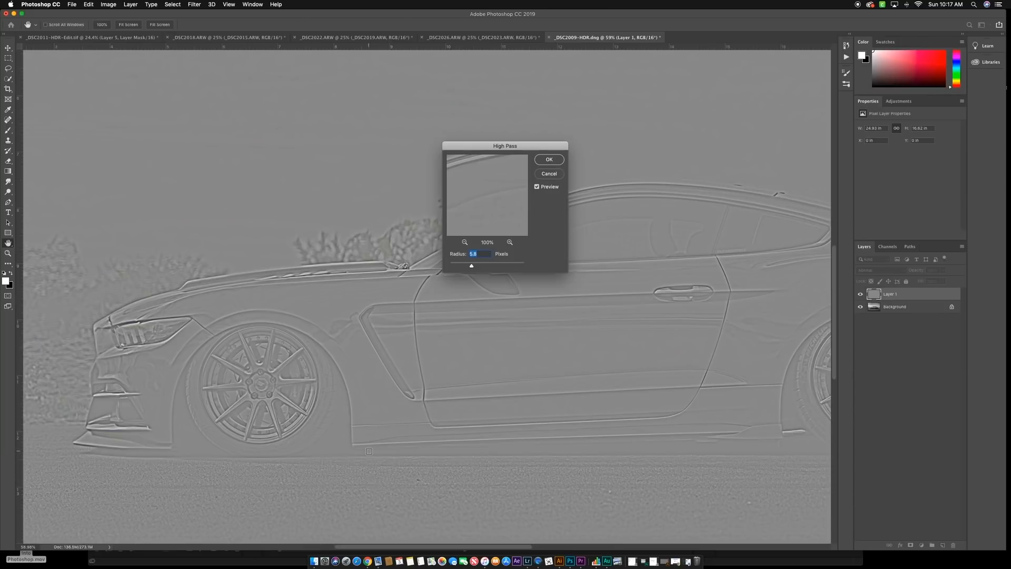
left_click_drag(472, 266, 458, 268)
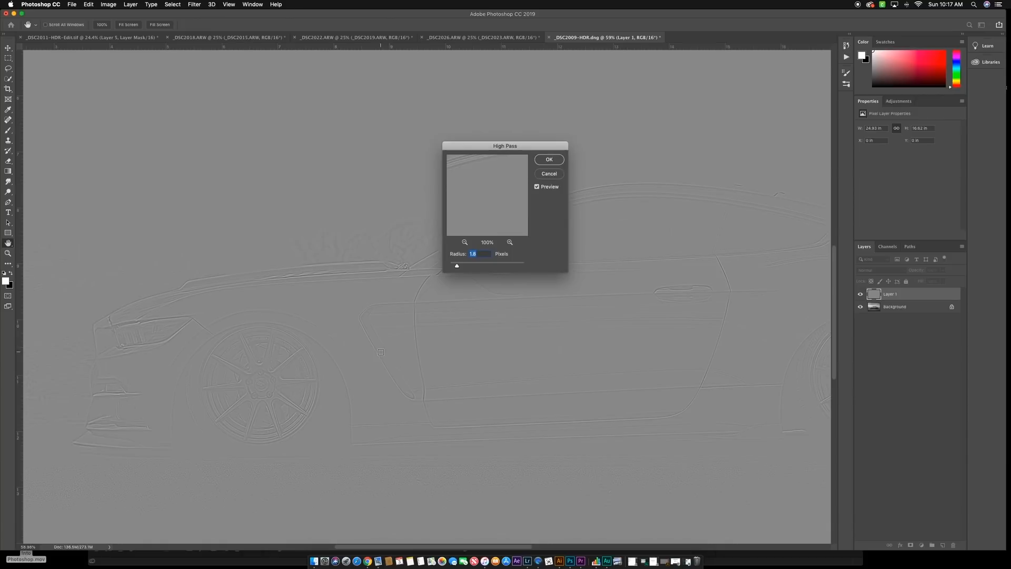
left_click_drag(457, 266, 457, 267)
scroll(405, 391, "down", 5)
scroll(405, 391, "up", 3)
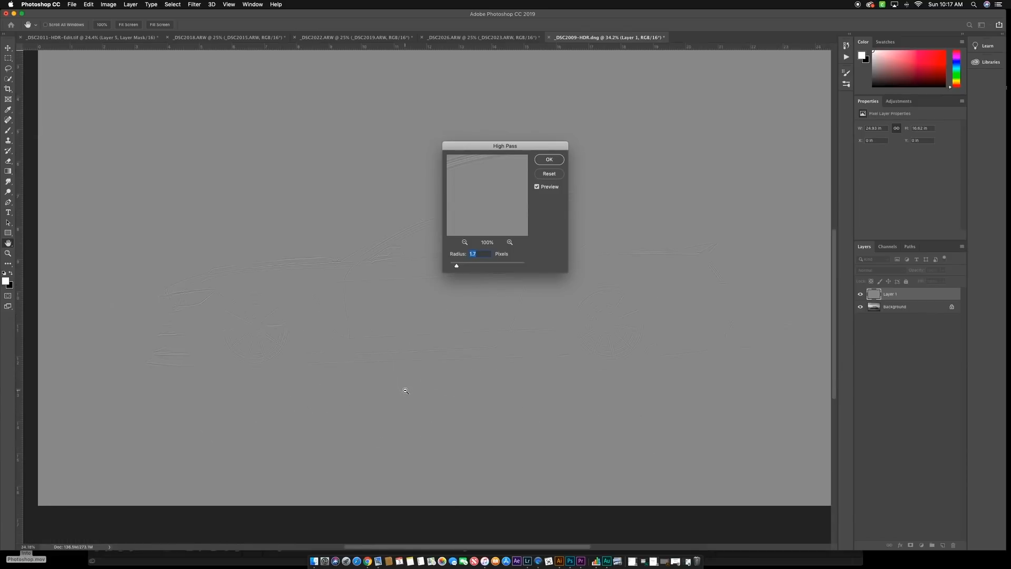
scroll(467, 317, "down", 2)
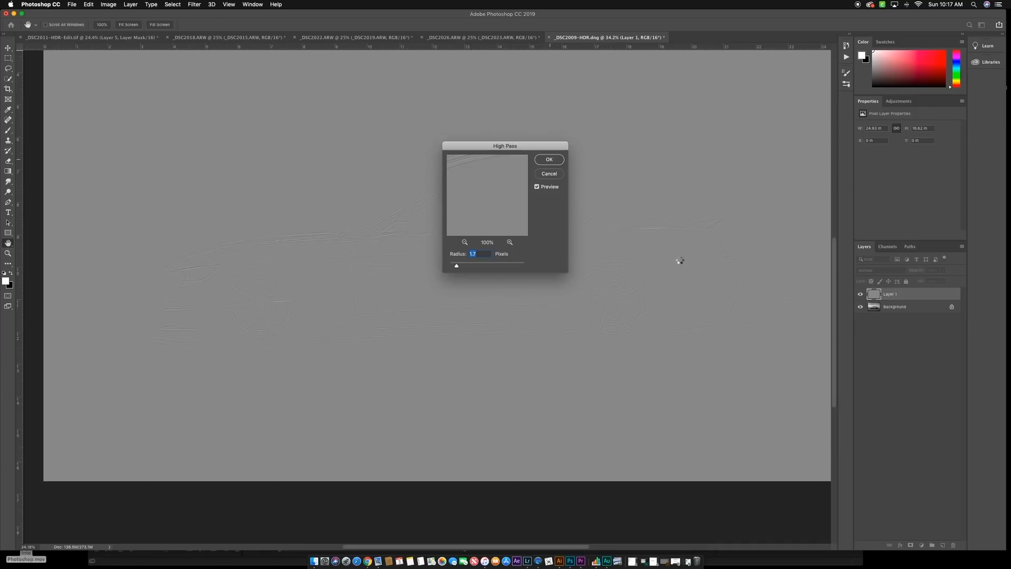
key("Return")
key("b")
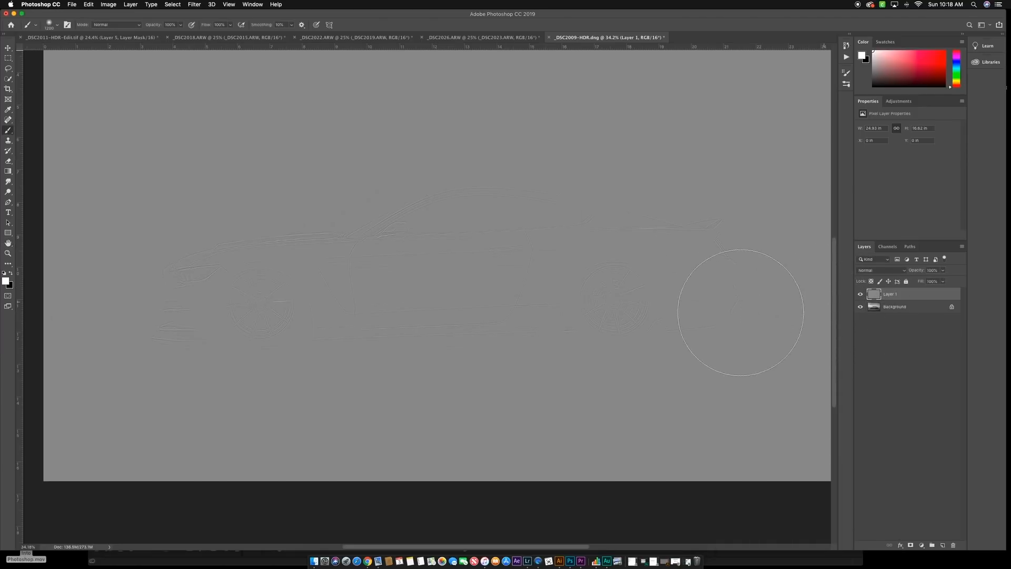
- Set the High Pass layer's blend mode to Soft Light
scroll(613, 309, "up", 5)
scroll(614, 309, "down", 5)
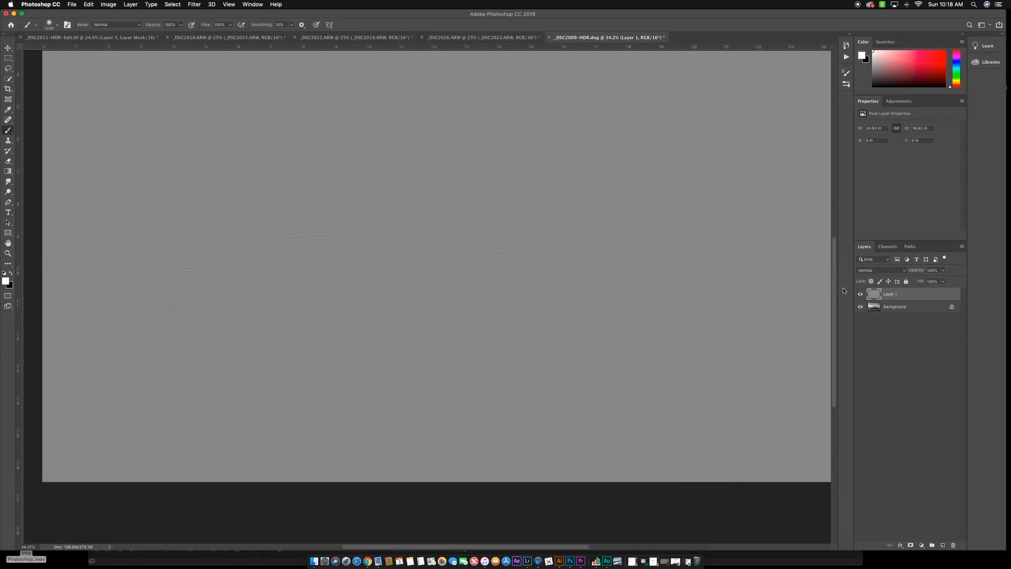
left_click(905, 273)
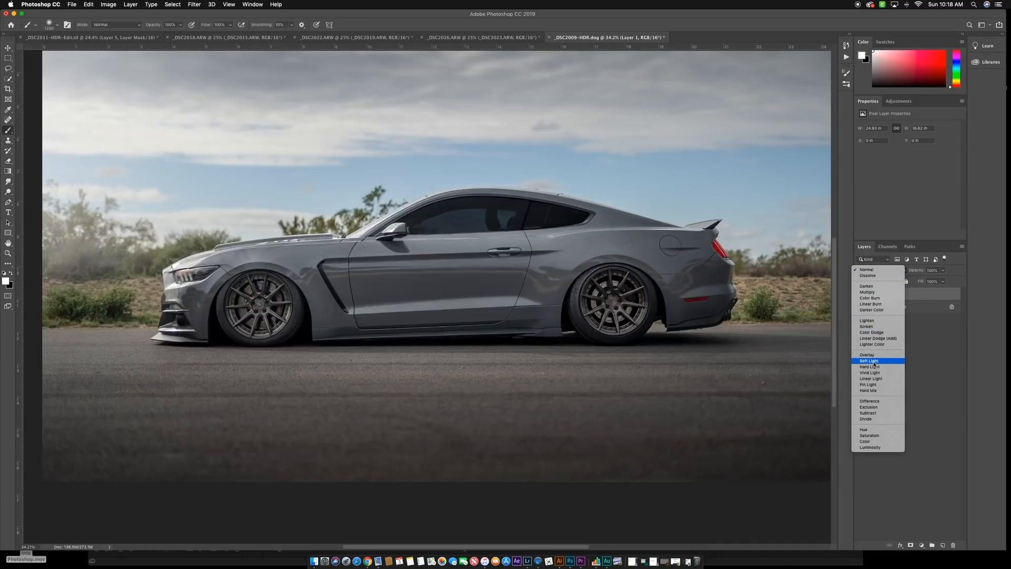
left_click(874, 362)
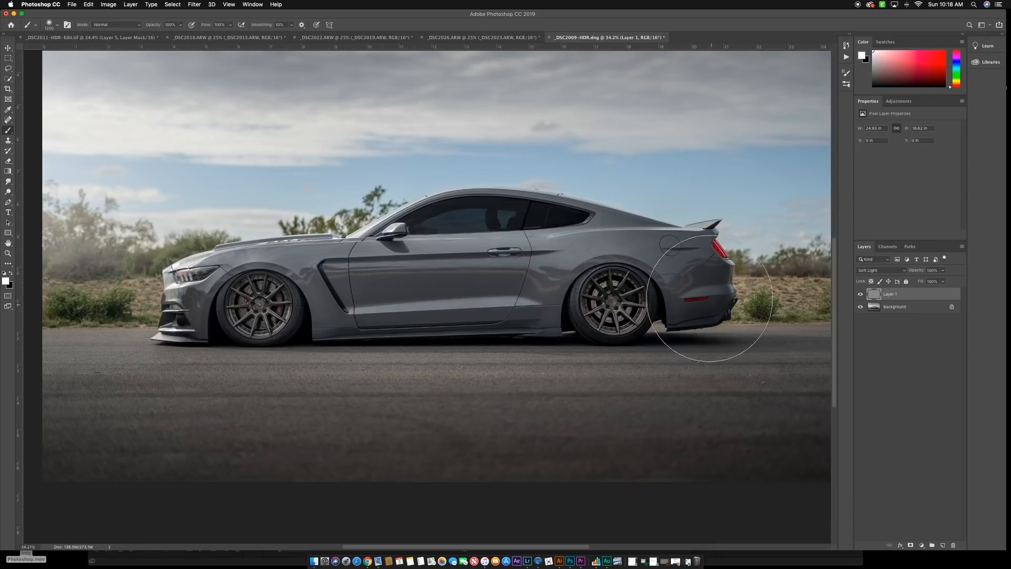
- Compare the rear wheel and tire lettering close up with and without the Soft Light High Pass layer
scroll(601, 287, "up", 5)
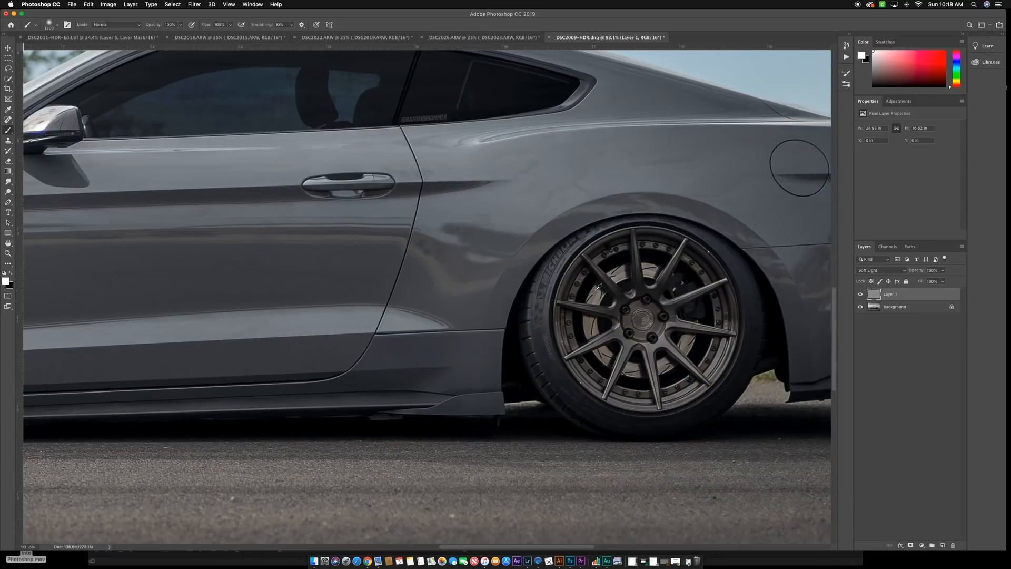
scroll(599, 287, "up", 3)
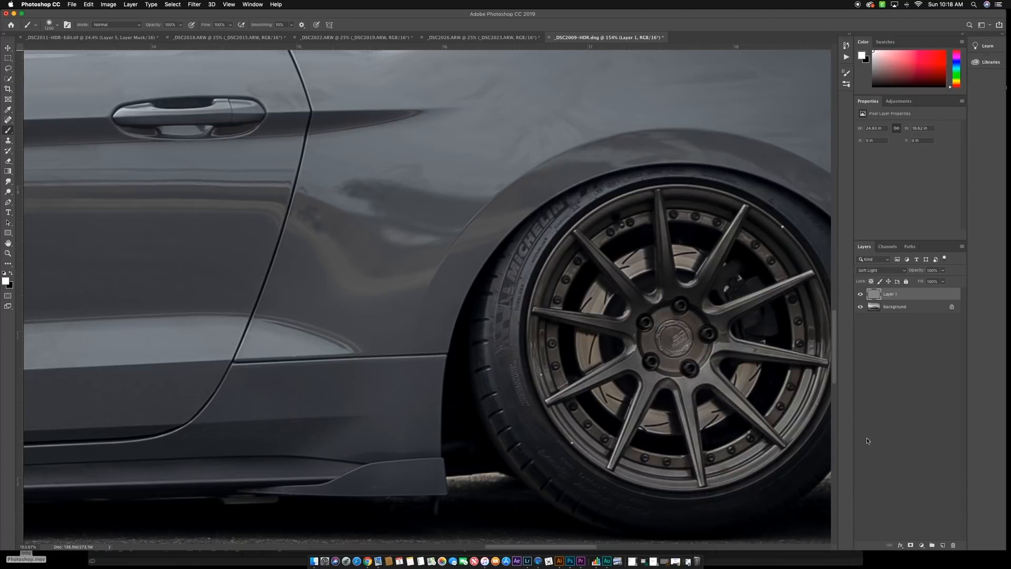
key("v")
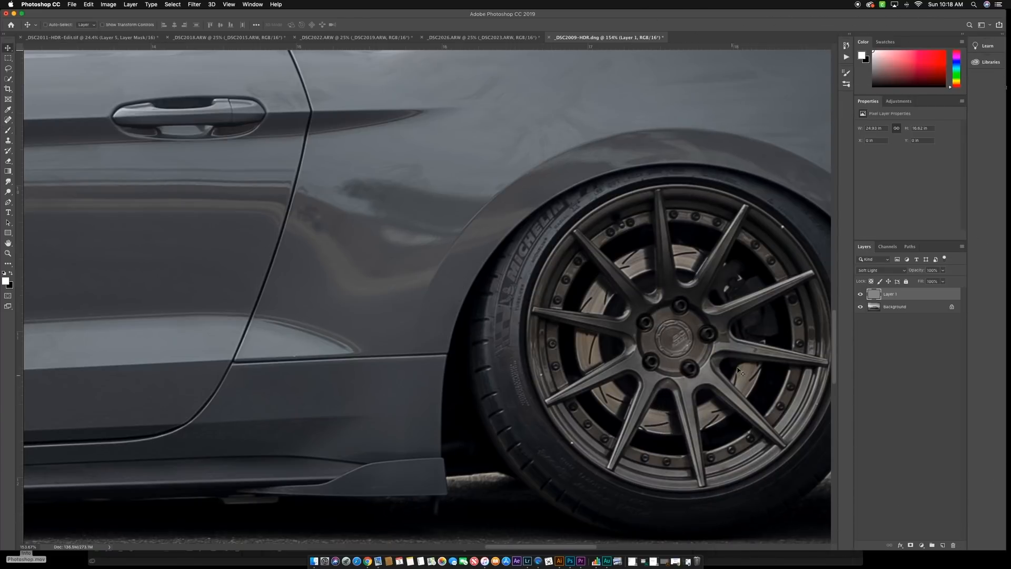
scroll(806, 347, "left", 3)
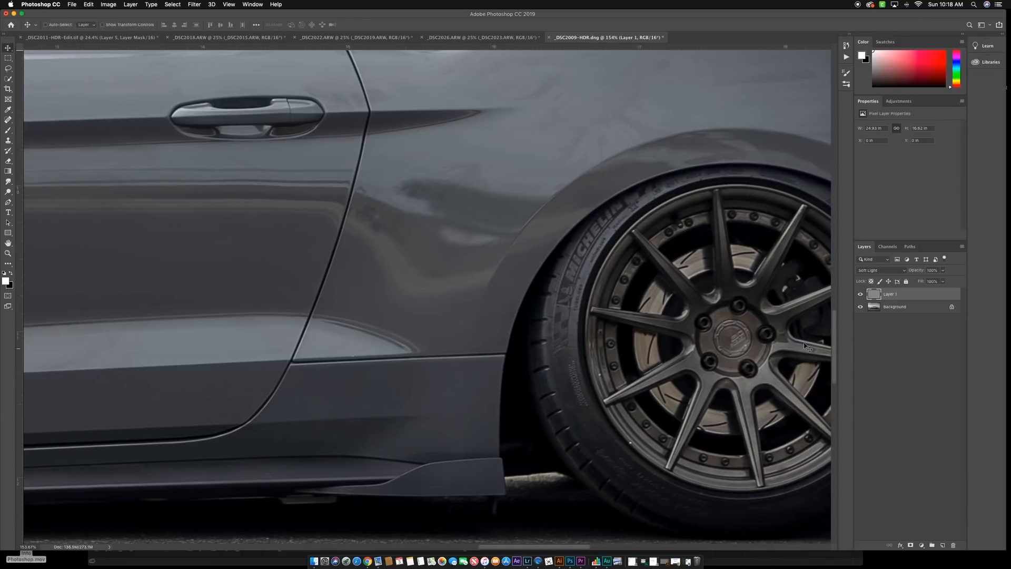
left_click(861, 294)
left_click(861, 294)
left_click(861, 294)
scroll(687, 289, "right", 4)
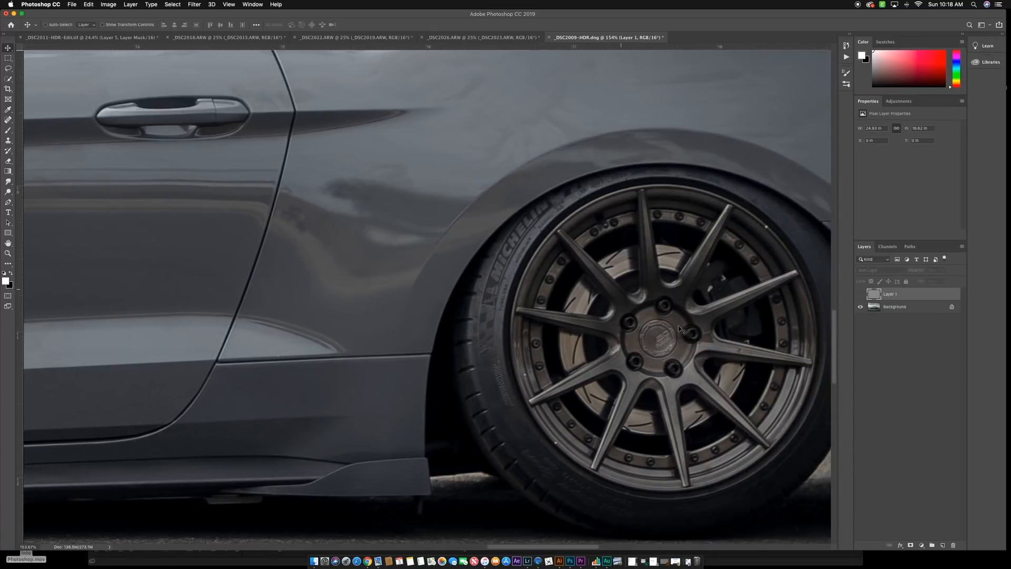
scroll(672, 333, "up", 5)
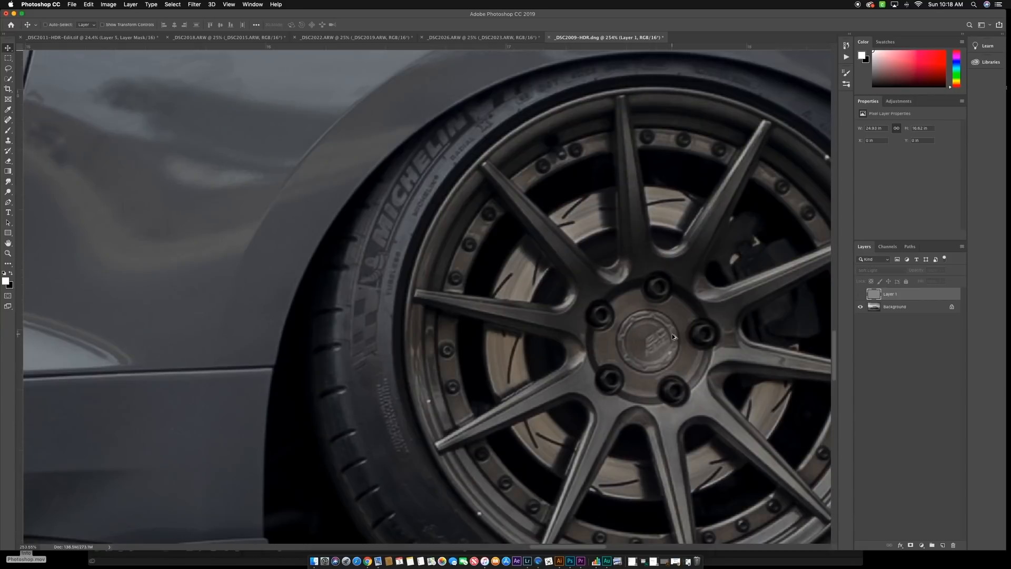
left_click(860, 294)
left_click(861, 296)
left_click(861, 296)
left_click(860, 296)
left_click(861, 296)
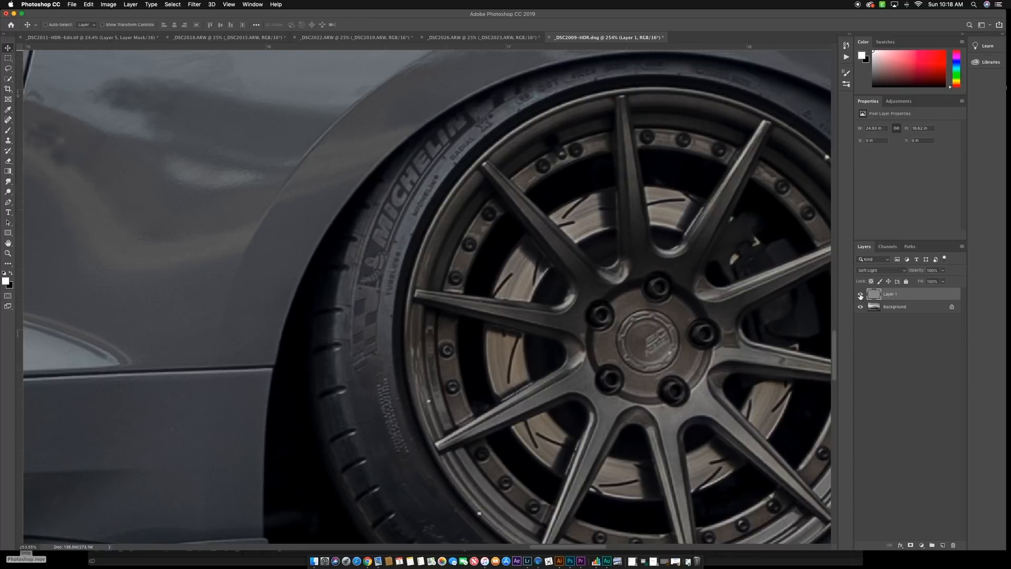
left_click(861, 296)
left_click(861, 295)
- Try the Hard Light blend mode on the High Pass layer and compare the rear wheel with and without it
left_click(904, 271)
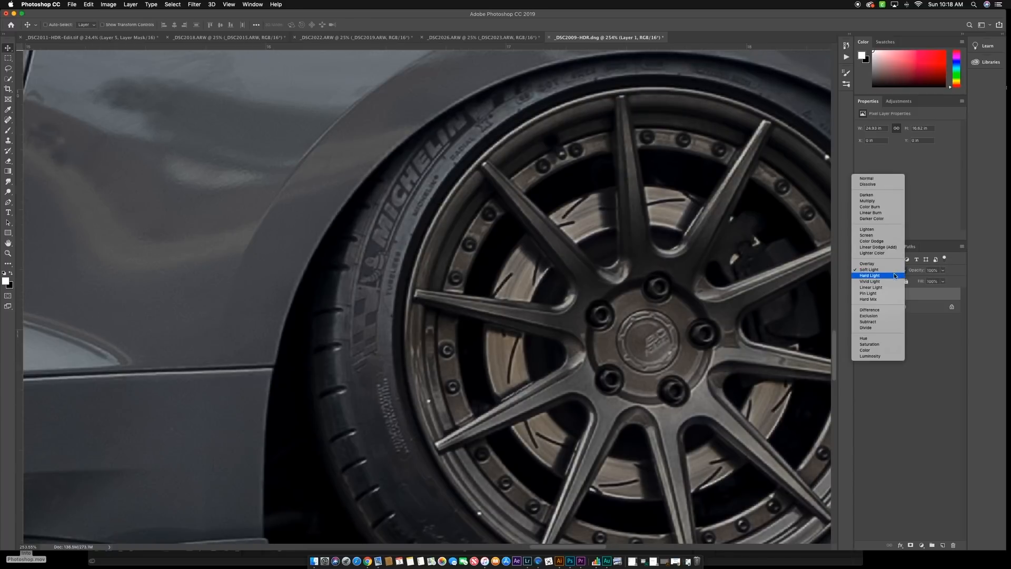
left_click(875, 276)
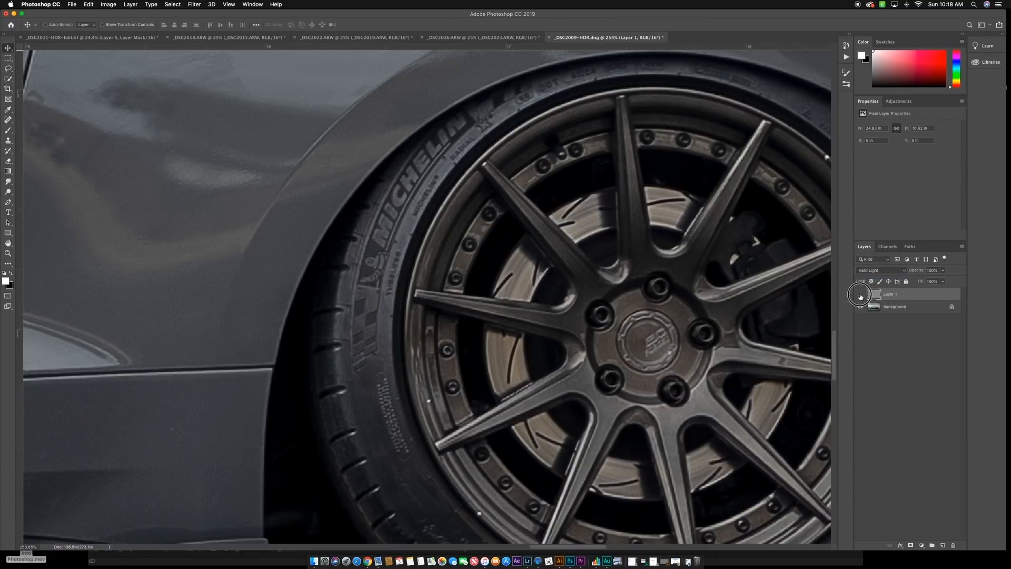
left_click(861, 295)
left_click(861, 296)
left_click(860, 296)
left_click(861, 296)
- Try the Vivid Light blend mode on the High Pass layer and compare the wheel and the whole car with and without it
left_click(895, 270)
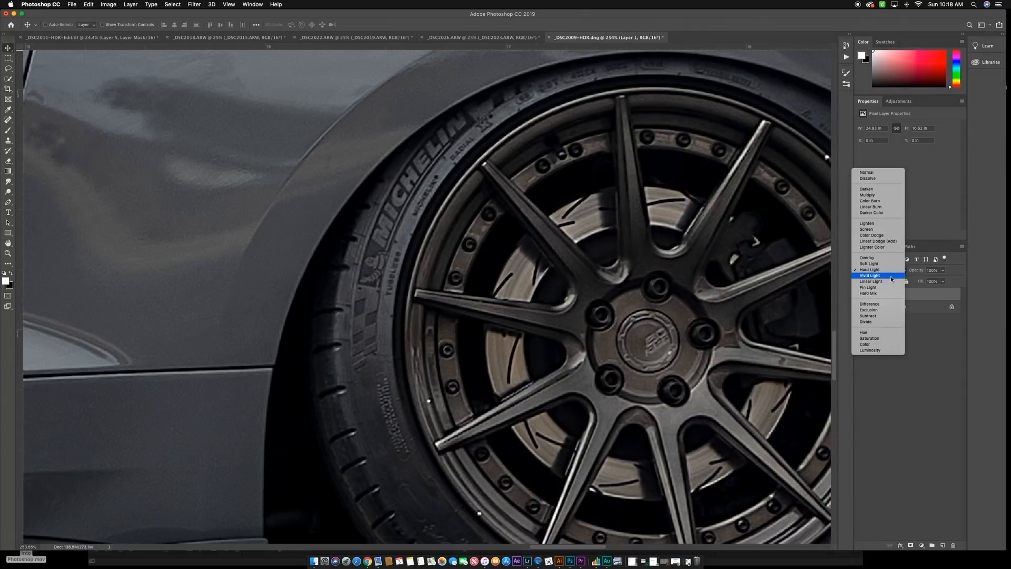
left_click(890, 276)
left_click(861, 296)
left_click(861, 296)
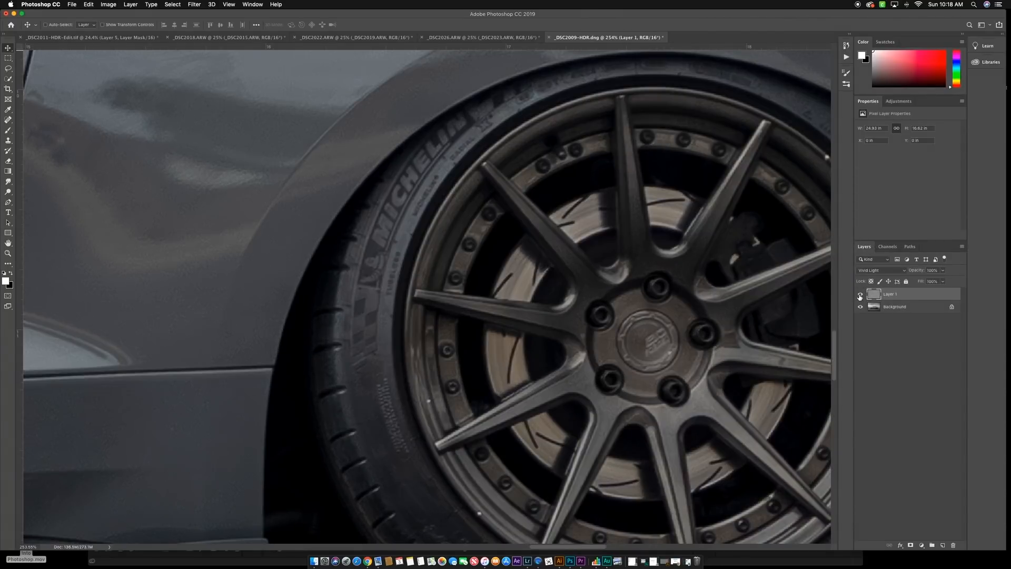
scroll(722, 281, "down", 5)
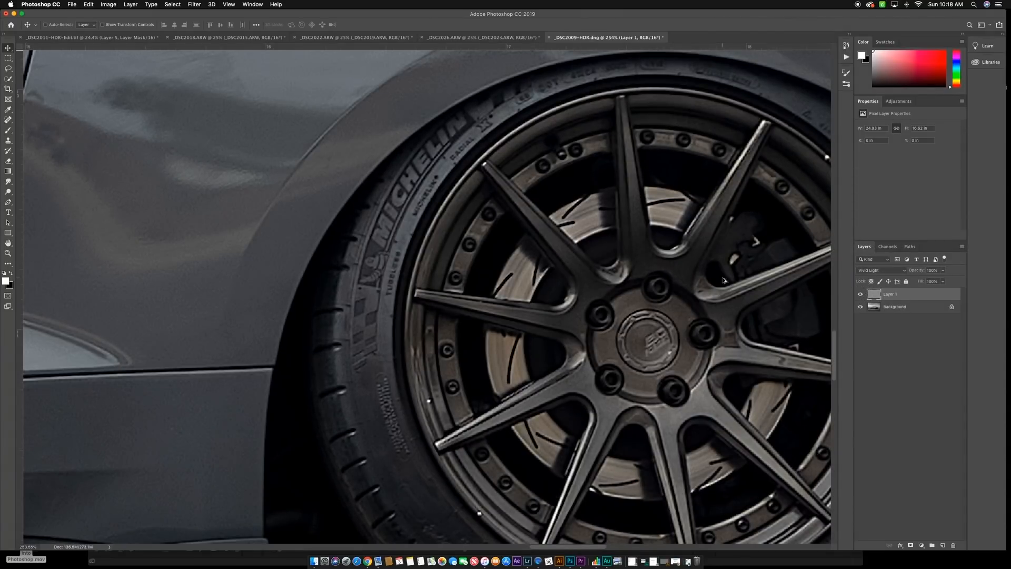
scroll(722, 280, "down", 10)
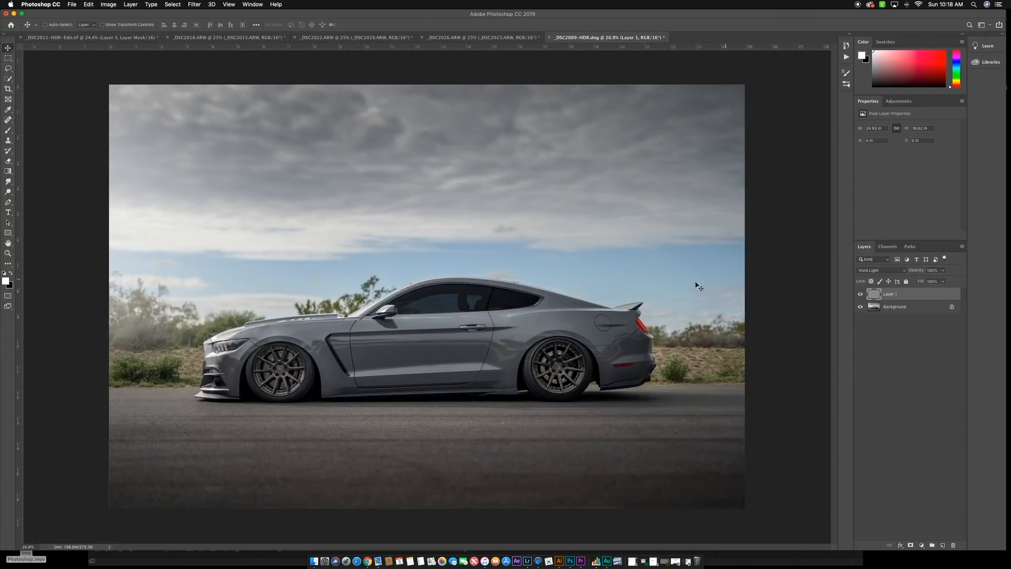
scroll(504, 350, "up", 3)
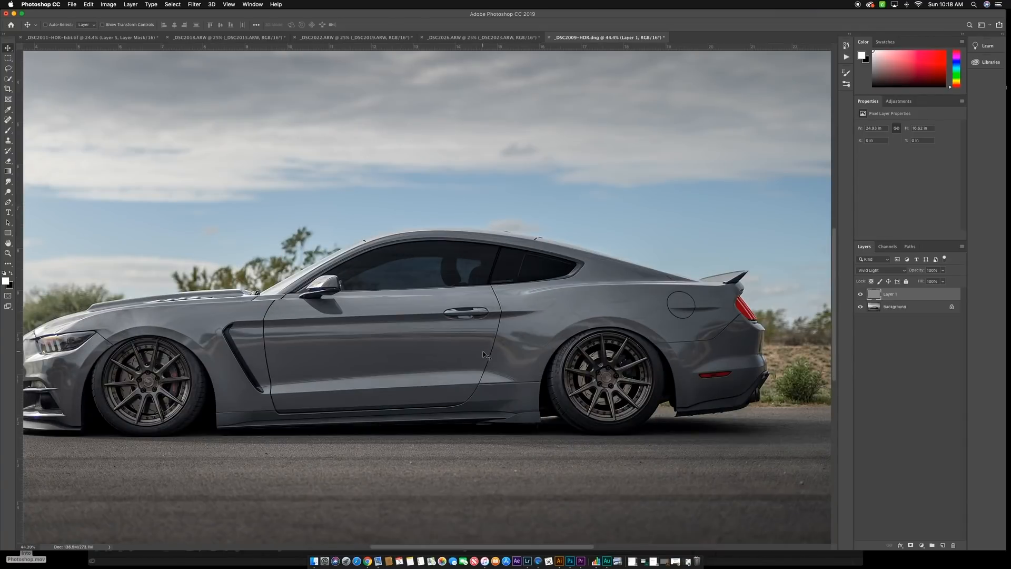
scroll(483, 355, "left", 3)
left_click(860, 294)
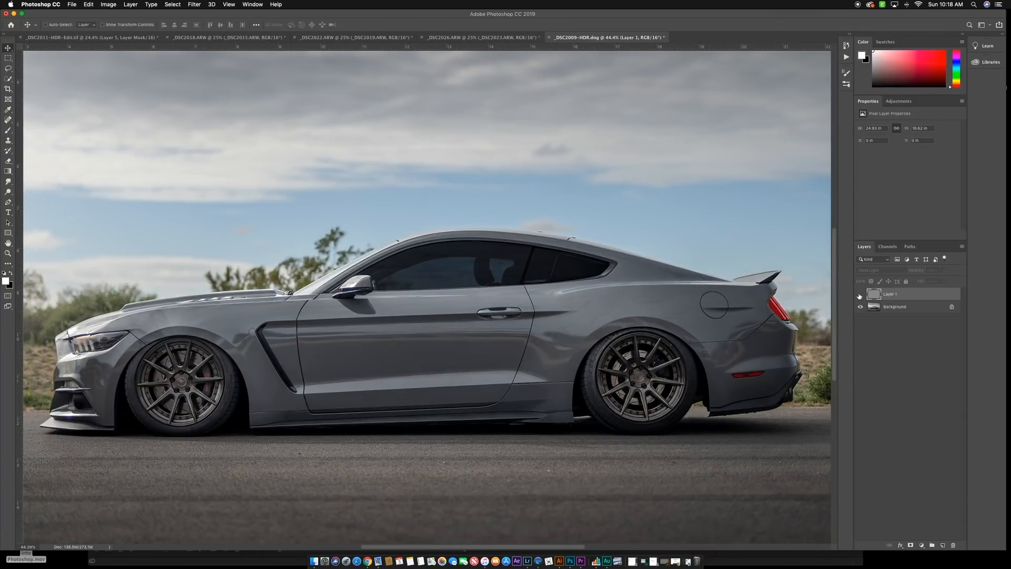
left_click(860, 294)
- Return the High Pass layer's blend mode to Soft Light and stamp all visible layers into a merged copy on top
left_click(904, 274)
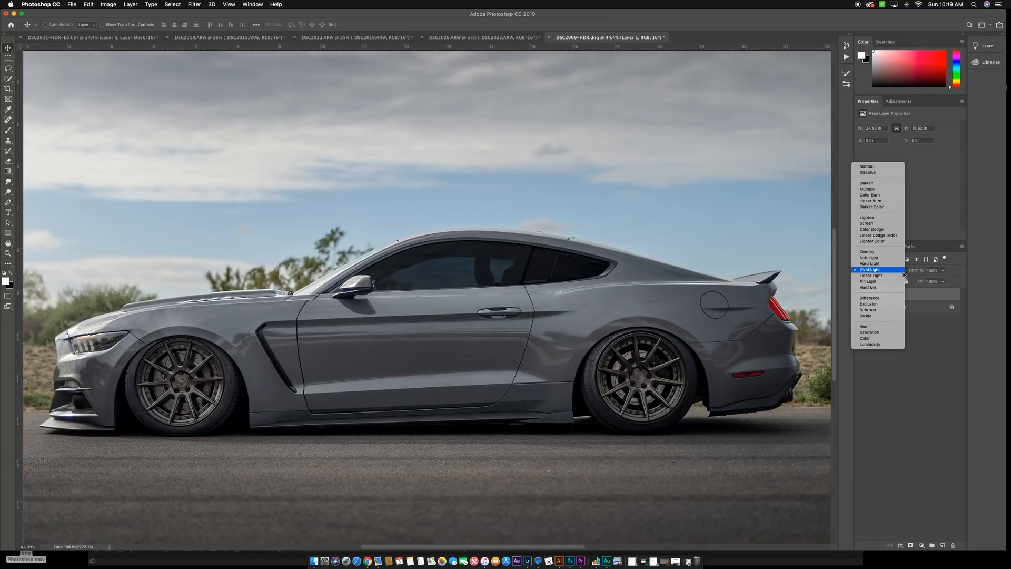
left_click(878, 259)
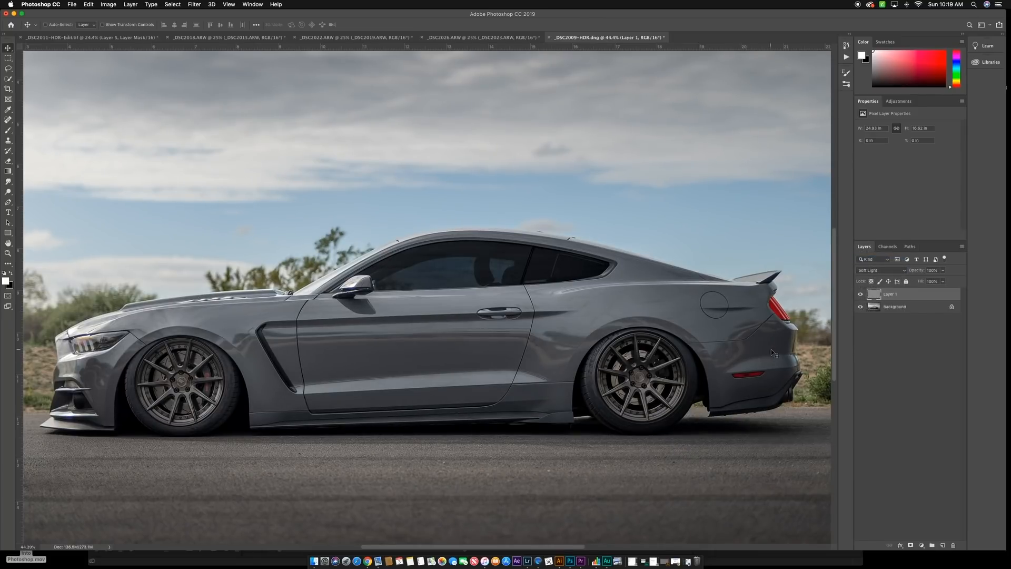
scroll(589, 350, "down", 3)
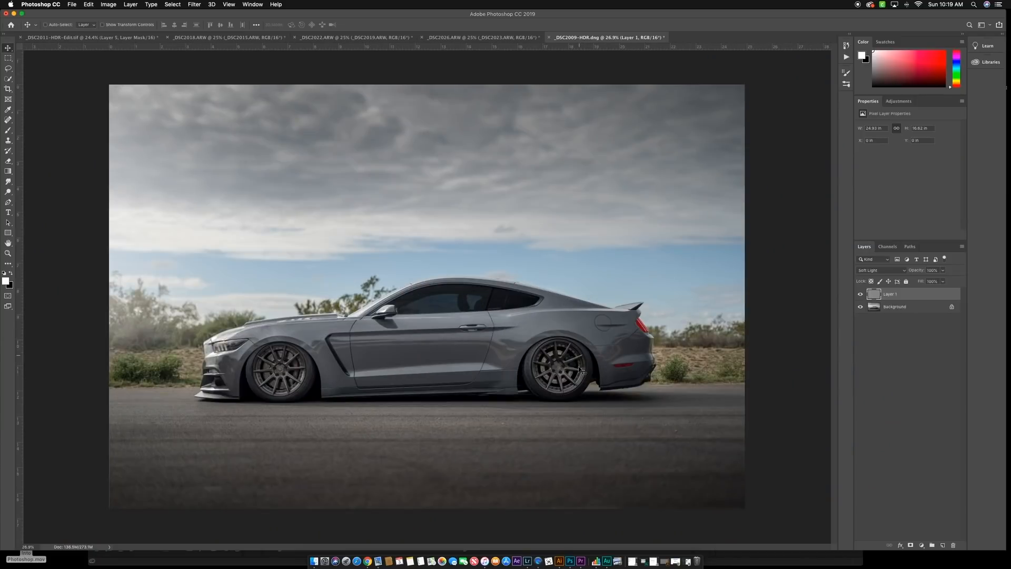
key("super+alt+shift+e")
- With the Patch tool, replace the long horizontal reflection below the door handle with clean paint from lower on the door
left_click(8, 119)
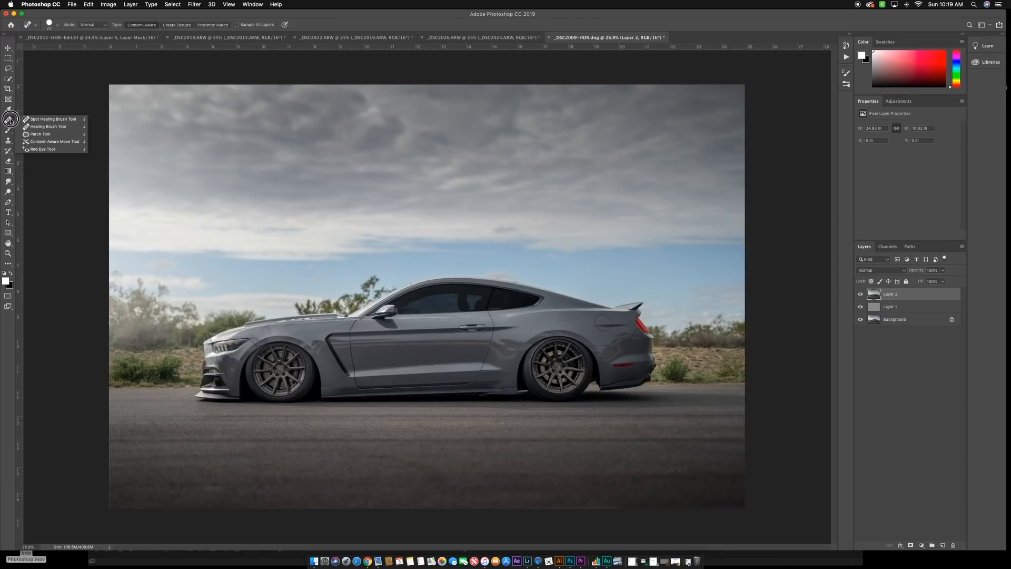
left_click(32, 134)
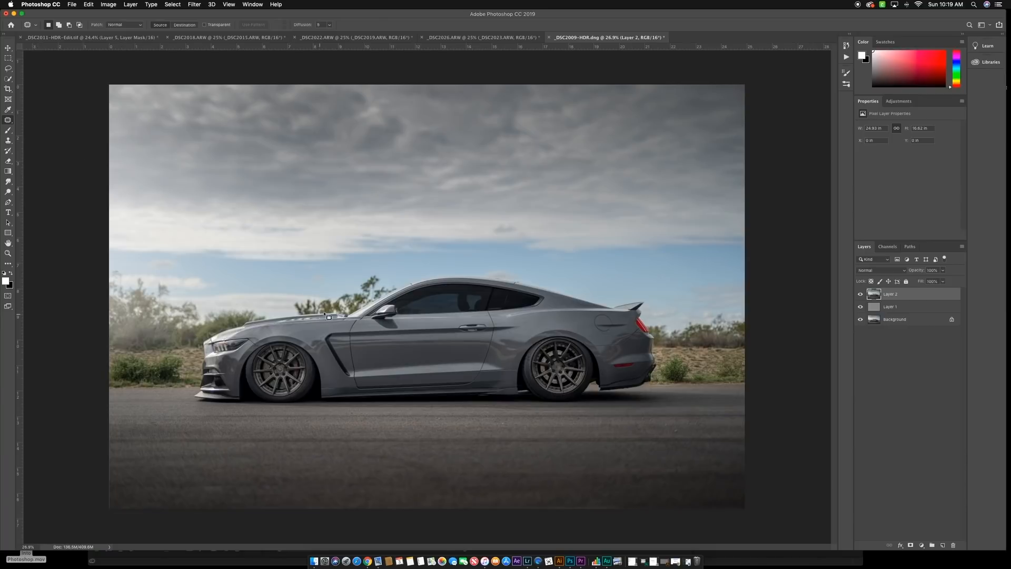
scroll(439, 352, "up", 5)
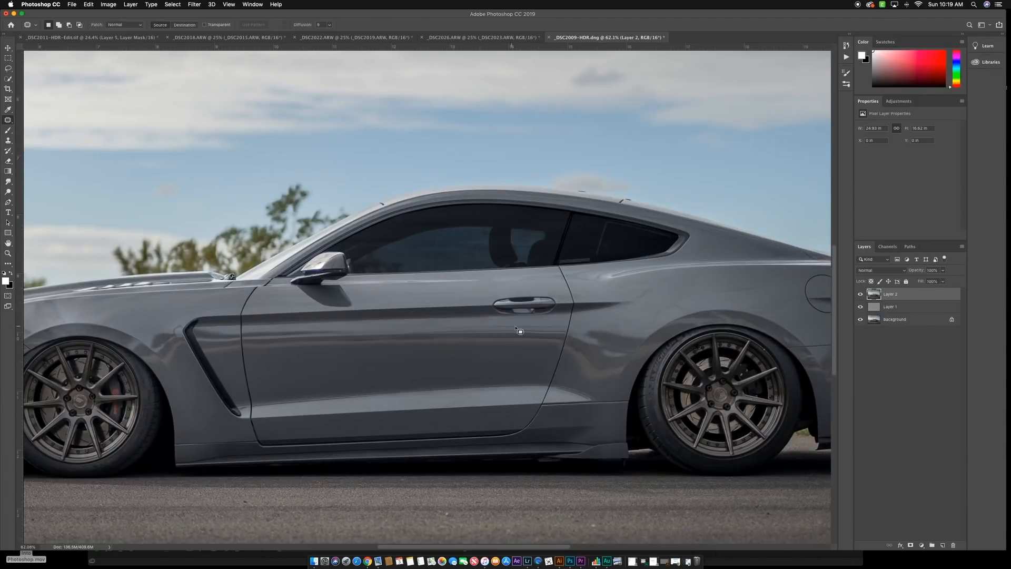
mouse_move(520, 326)
left_mouse_down()
mouse_move(269, 333)
mouse_move(283, 345)
mouse_move(329, 347)
mouse_move(520, 346)
mouse_move(526, 337)
mouse_move(519, 328)
mouse_move(468, 365)
left_mouse_up()
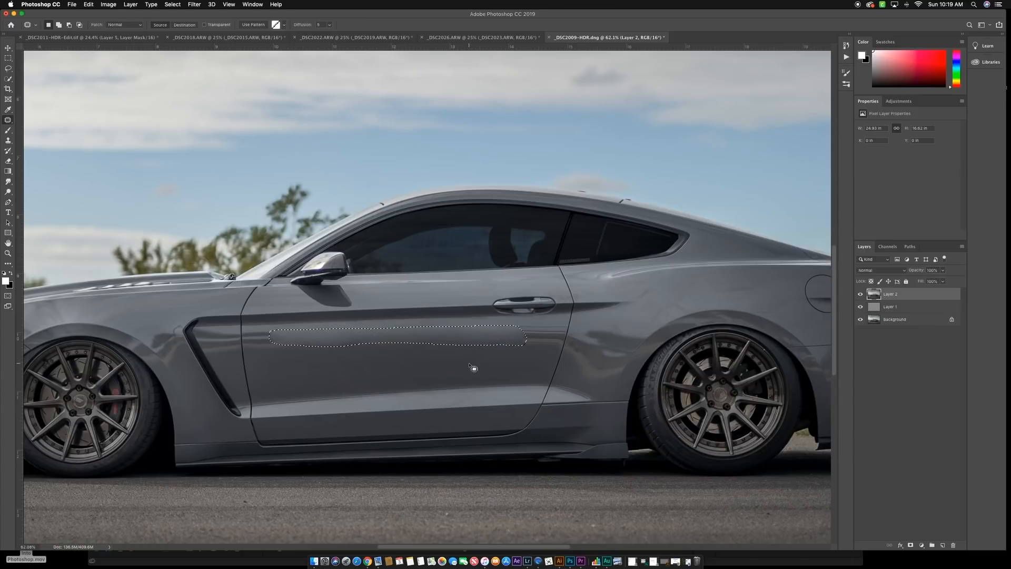
- With the Patch tool, replace the remaining reflection marks across the middle of the door with clean paint from lower on the door
key("super+d")
mouse_move(460, 323)
left_mouse_down()
mouse_move(400, 325)
mouse_move(465, 334)
mouse_move(488, 330)
mouse_move(484, 322)
mouse_move(463, 322)
mouse_move(456, 358)
left_mouse_up()
key("super+d")
mouse_move(427, 341)
left_mouse_down()
mouse_move(354, 344)
mouse_move(436, 346)
mouse_move(433, 335)
mouse_move(416, 336)
mouse_move(404, 360)
left_mouse_up()
key("super+d")
scroll(370, 356, "down", 4)
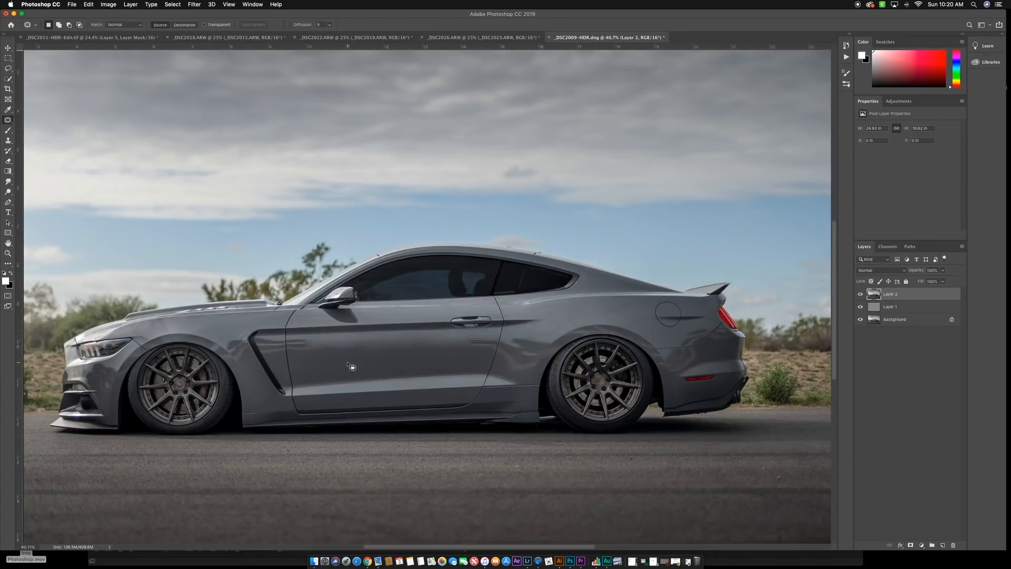
- Patch the reflection on the front fender between the wheel arch and the side vent with clean paint from lower on the fender
scroll(220, 349, "up", 3)
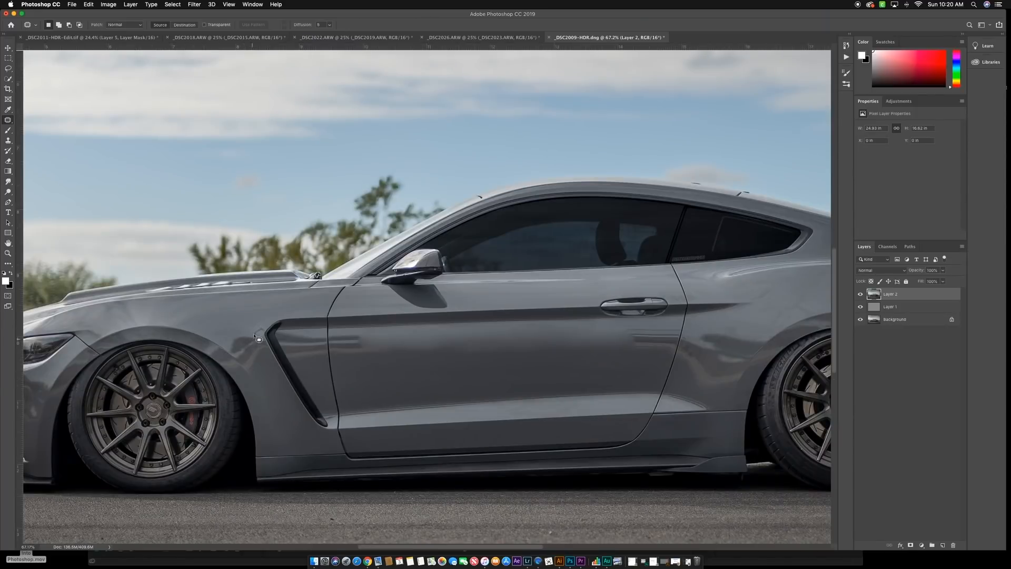
mouse_move(257, 328)
left_mouse_down()
mouse_move(229, 340)
mouse_move(235, 354)
mouse_move(256, 358)
mouse_move(265, 327)
mouse_move(228, 327)
mouse_move(218, 308)
mouse_move(236, 334)
mouse_move(237, 323)
mouse_move(275, 417)
left_mouse_up()
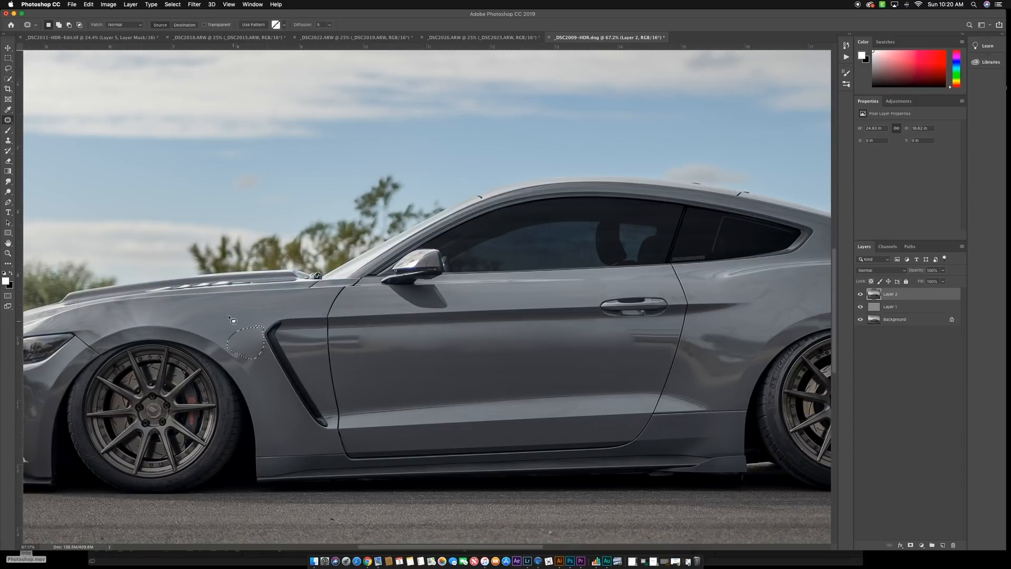
key("super+d")
scroll(307, 352, "down", 5)
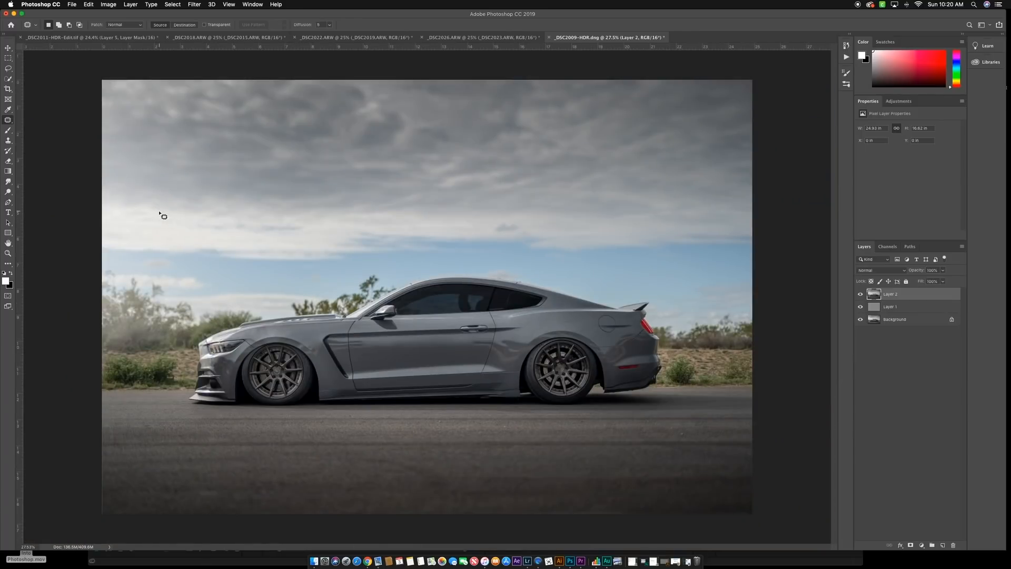
- Look at the finished _DSC2011-HDR-Edit photo and the _DSC2018 document for comparison, and return to _DSC2009-HDR
left_click(95, 37)
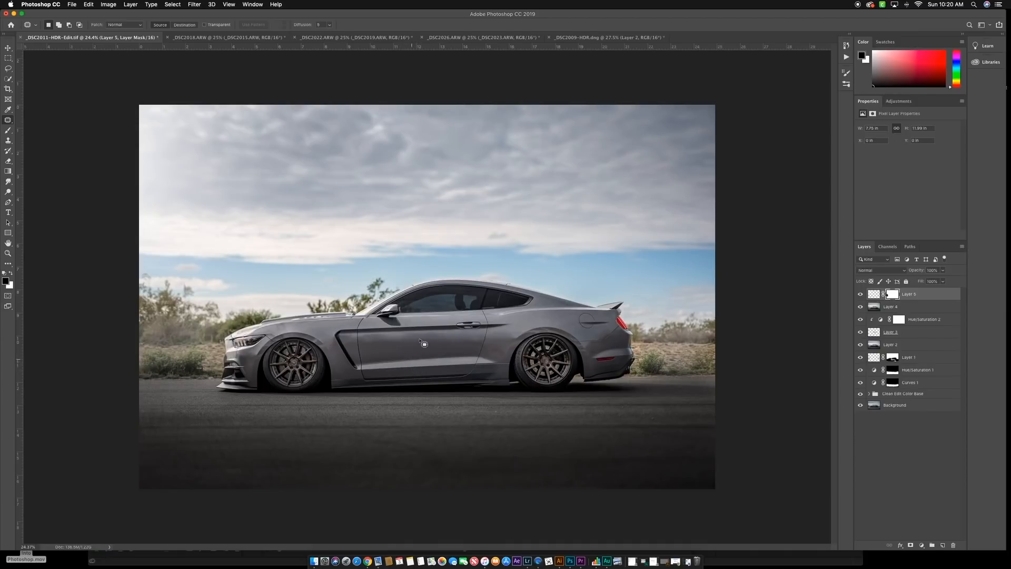
left_click(266, 37)
left_click(594, 37)
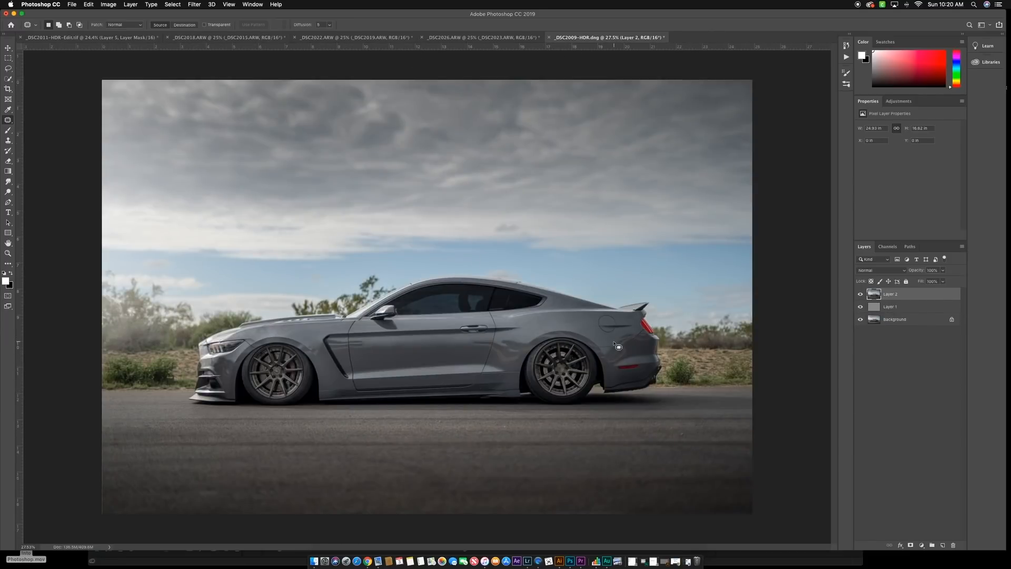
- Hide Layer 2 and export the photo with Save for Web as a 2048 px wide JPEG to the Desktop under a new name
left_click(860, 294)
left_click(73, 5)
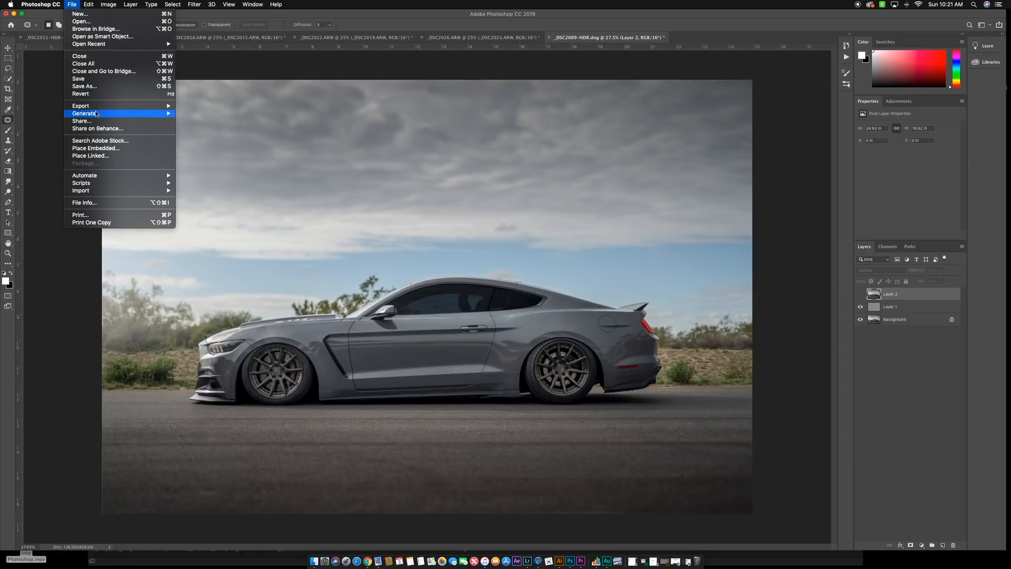
mouse_move(93, 106)
left_click(221, 137)
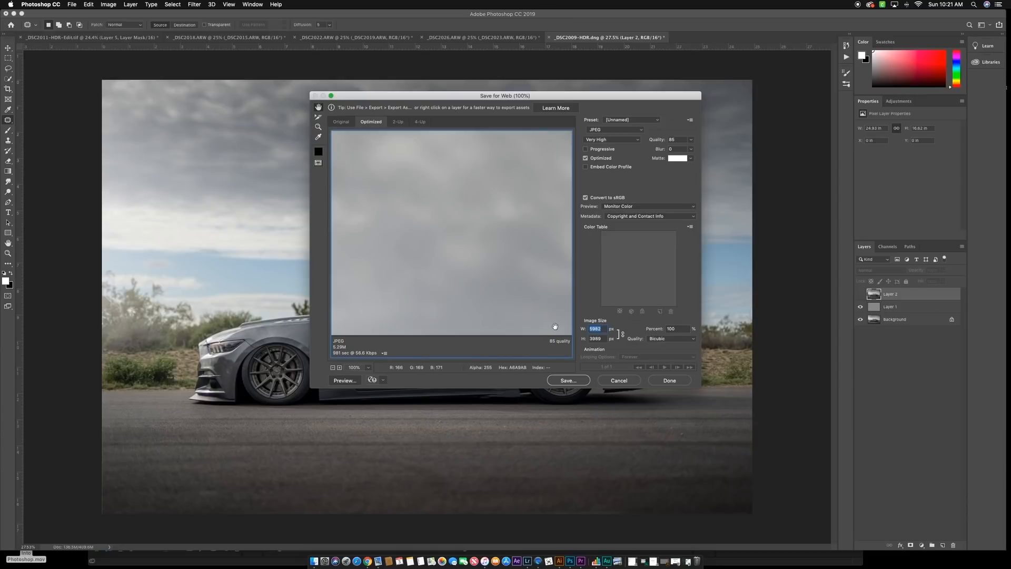
type("2048")
left_click(568, 381)
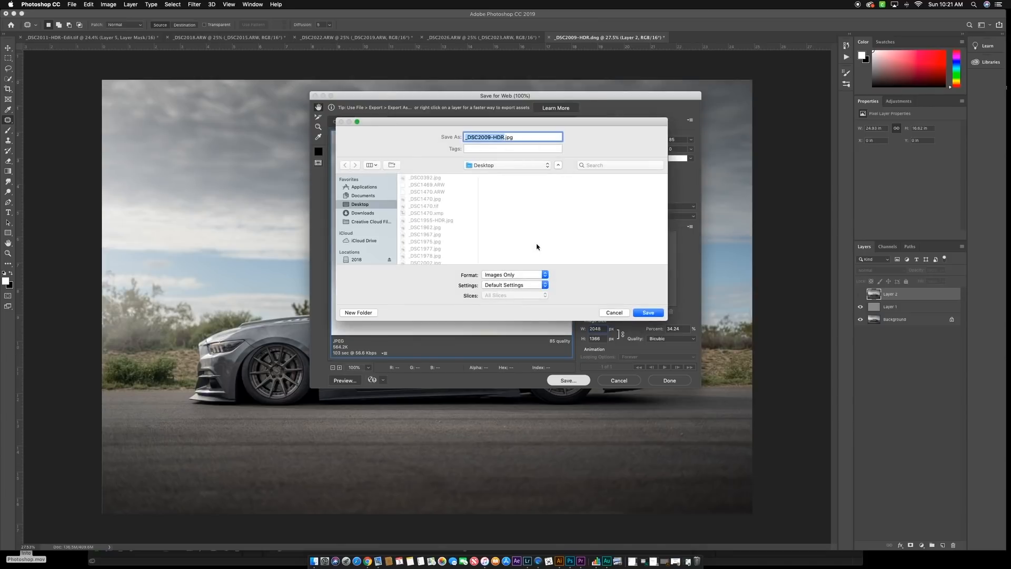
type("R")
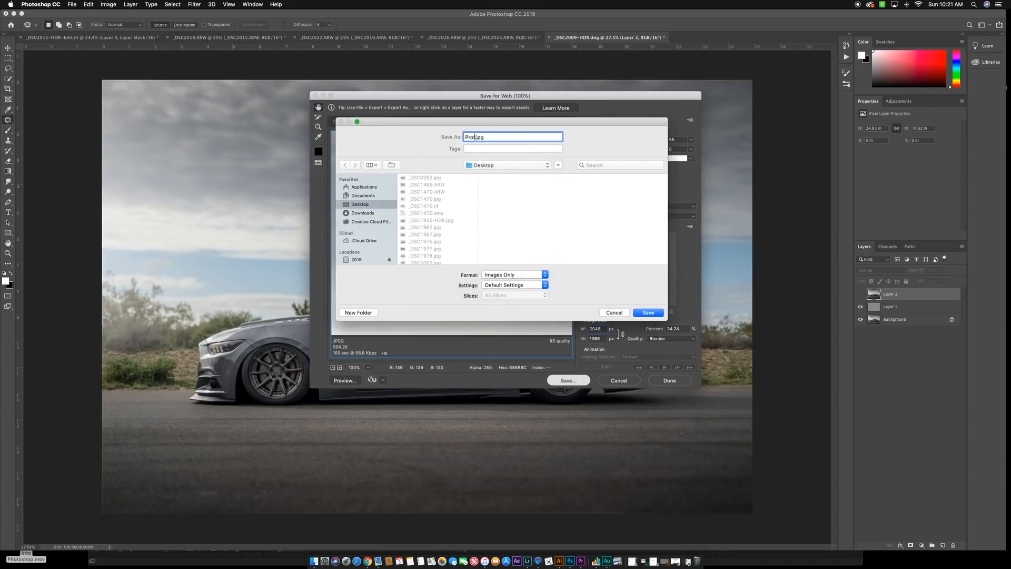
left_click(647, 312)
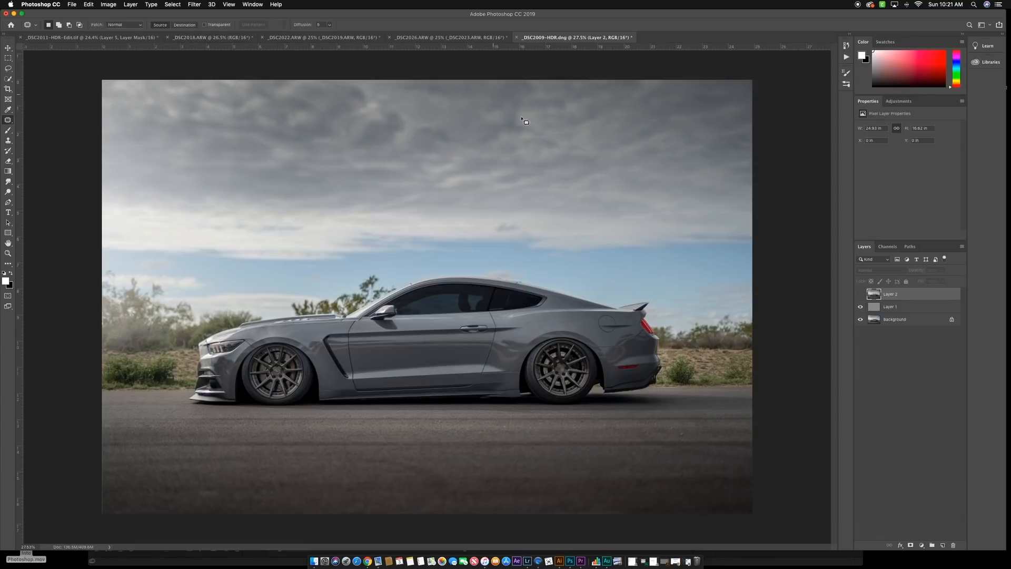
- Switch to the _DSC2022.ARW document and compare its four stacked shots by hiding and showing the upper layers
left_click(321, 38)
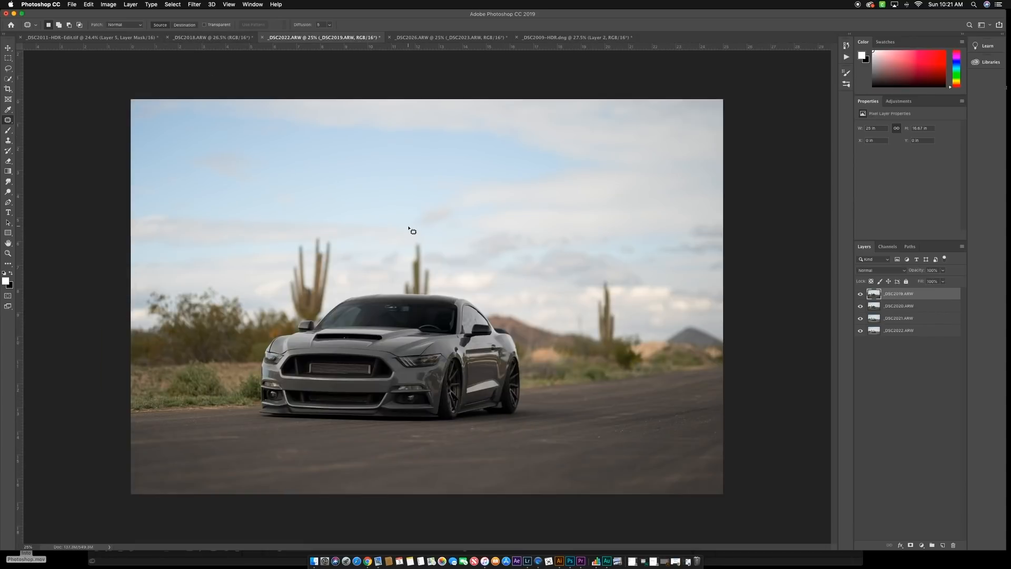
left_click(889, 353)
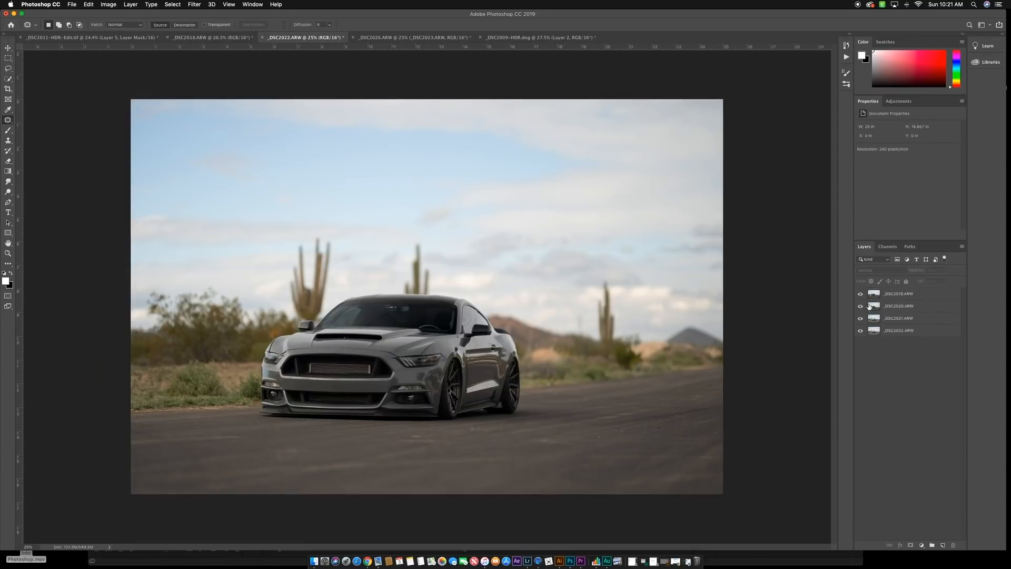
left_click(860, 293)
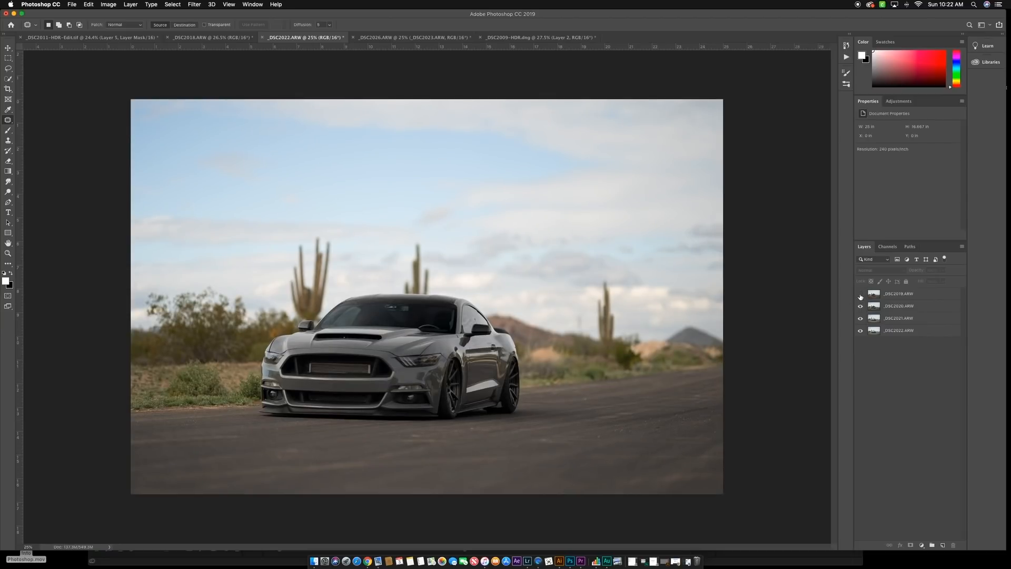
left_click(860, 294)
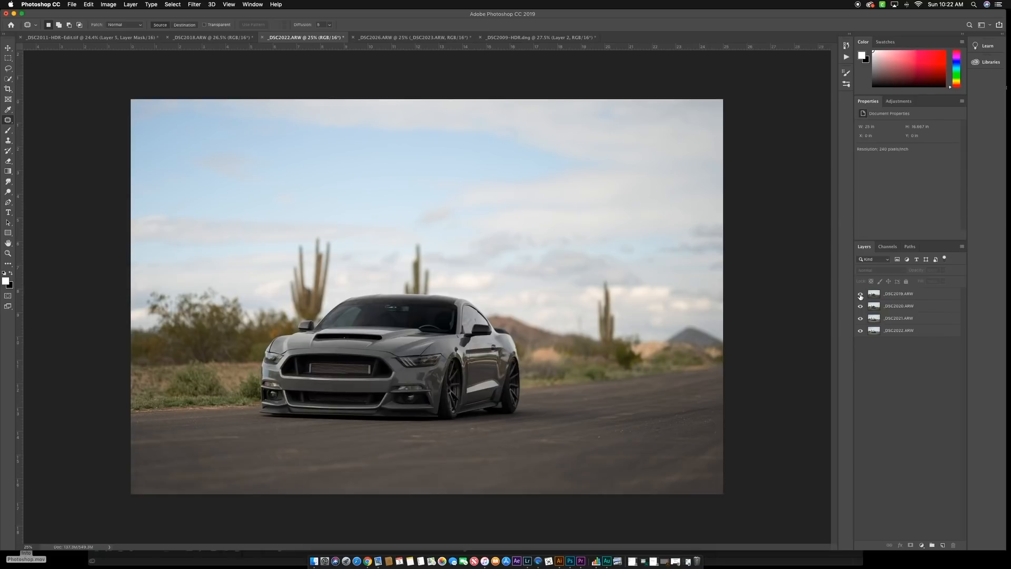
left_click_drag(860, 294, 860, 306)
left_click(861, 320)
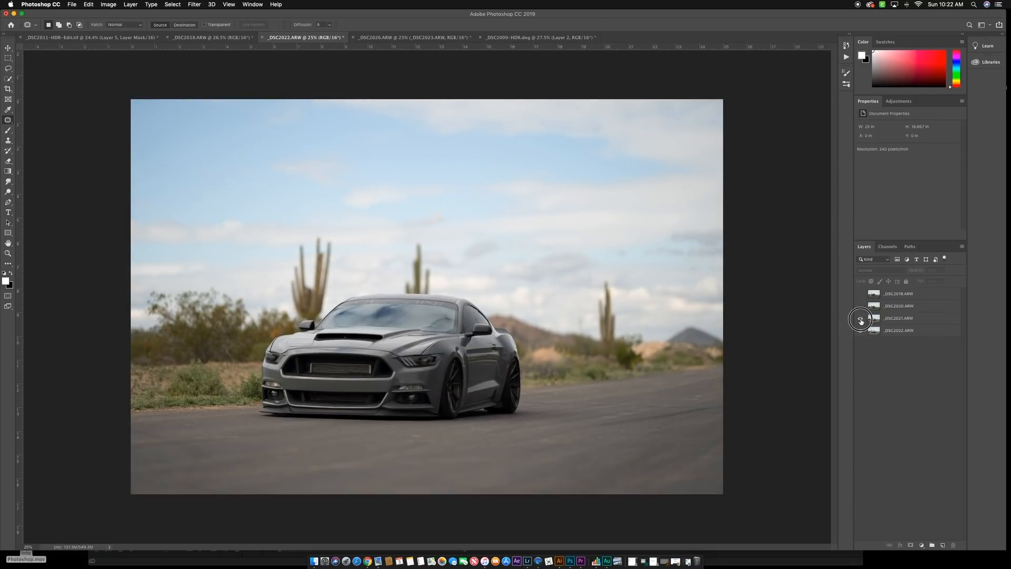
left_click(861, 320)
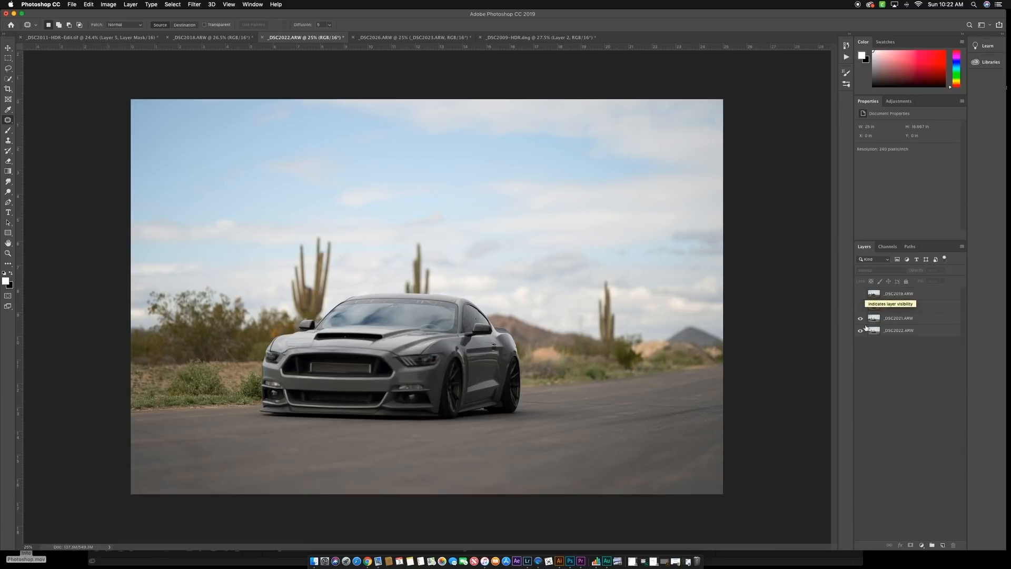
left_click(894, 320)
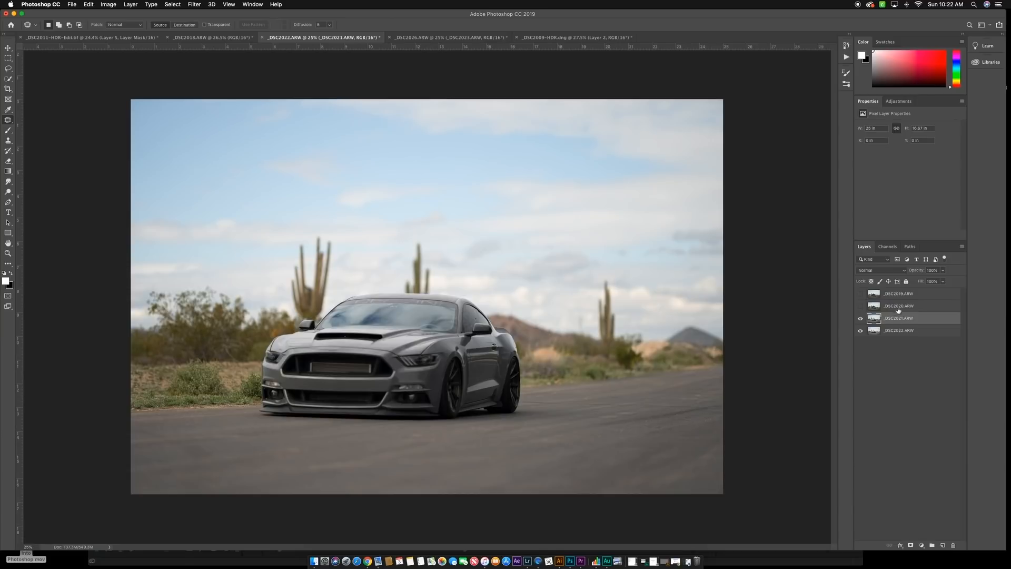
left_click(861, 306)
left_click(861, 293)
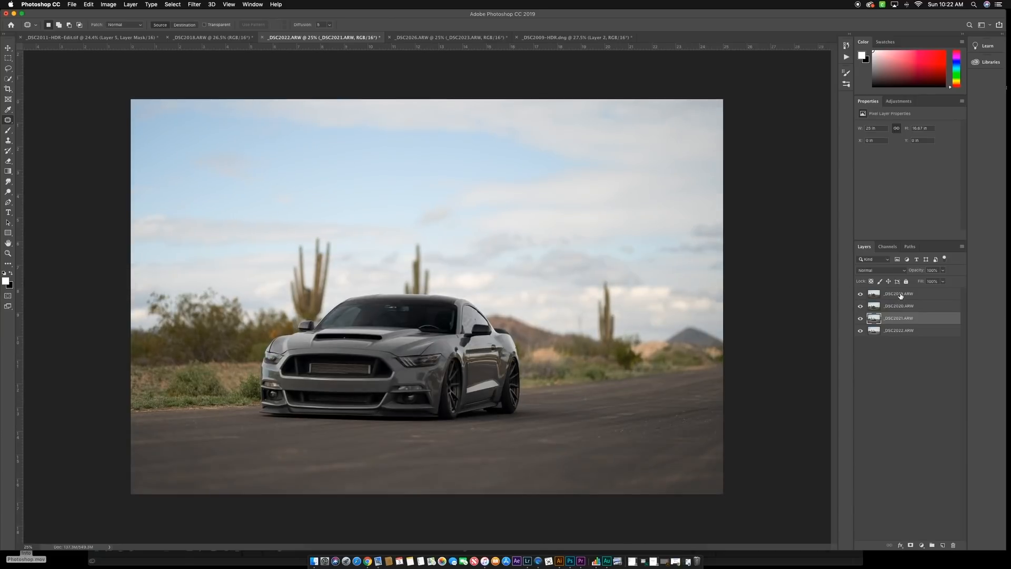
- Select all four layers from _DSC2019.ARW to _DSC2022.ARW and align them with Auto-Align Layers
left_click(899, 295)
left_click(895, 330, "shift")
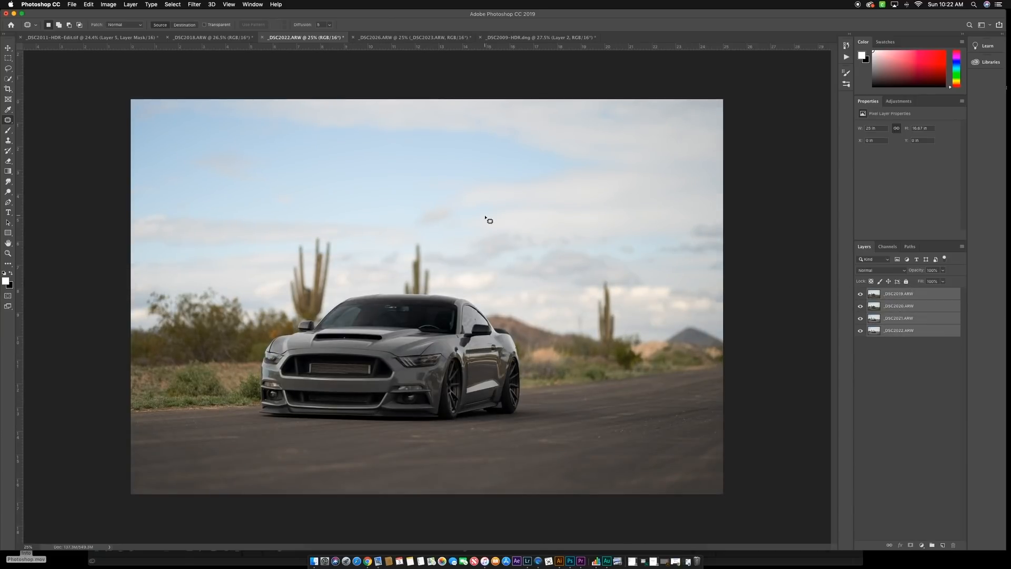
left_click(89, 5)
left_click(112, 196)
key("Return")
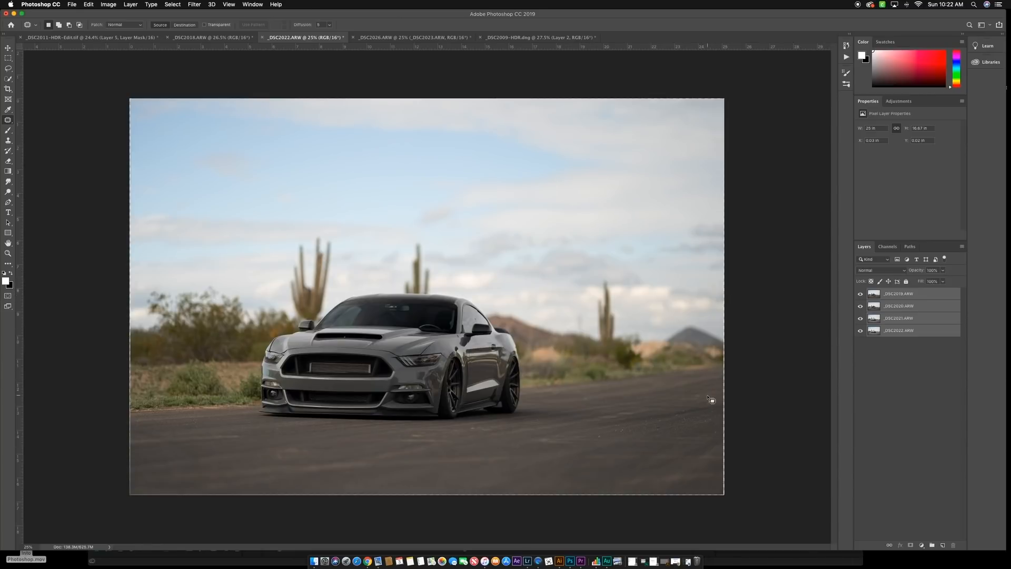
- Check the alignment of the four shots by hiding the upper three layers one by one and showing them again
left_click(864, 349)
left_click(860, 294)
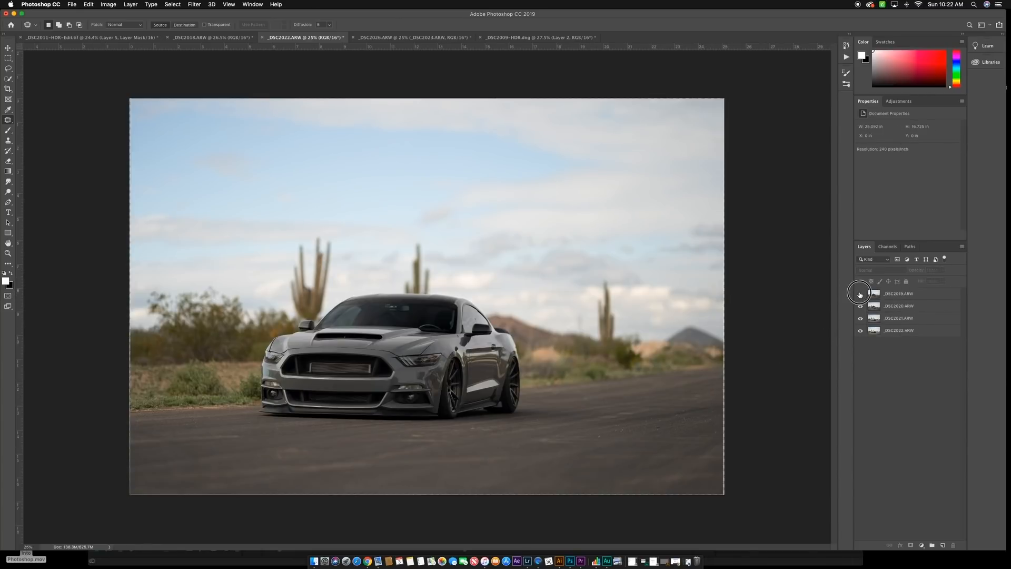
left_click(861, 306)
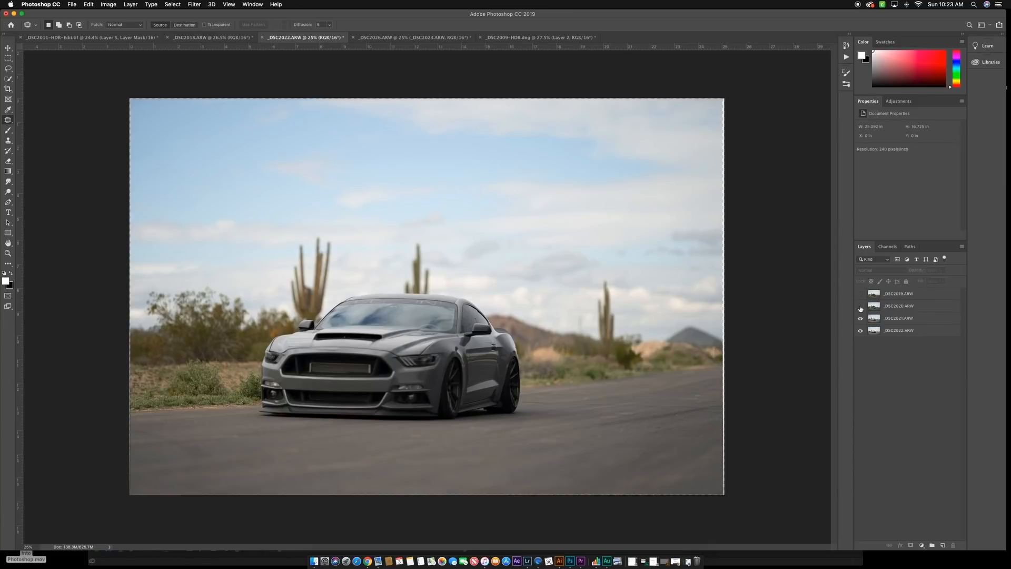
left_click(861, 320)
left_click(860, 319)
left_click(860, 306)
left_click(861, 294)
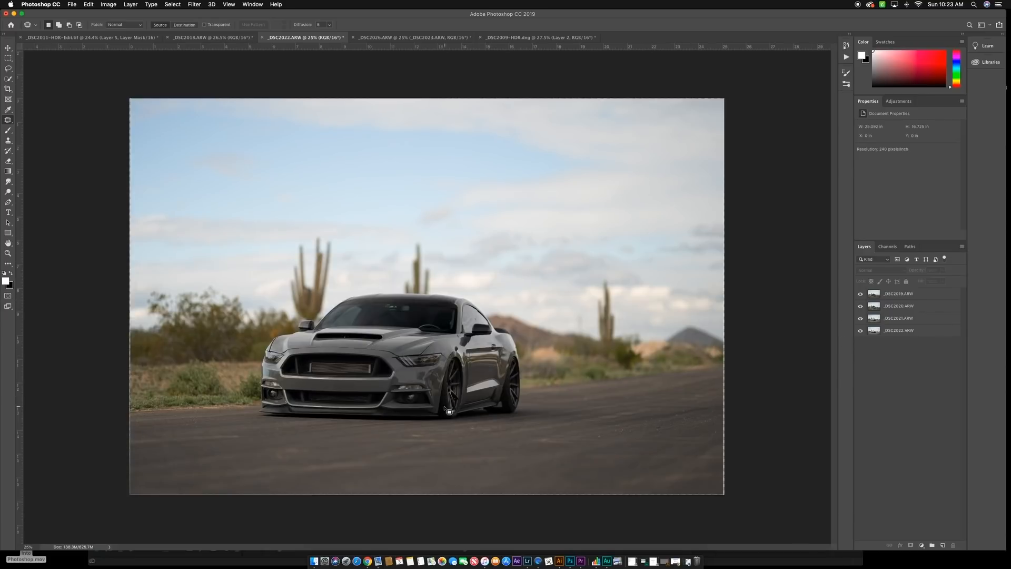
- Compare the focus on the car's front and rear wheel between the _DSC2019.ARW and _DSC2020.ARW layers by toggling their visibility
scroll(455, 391, "up", 5)
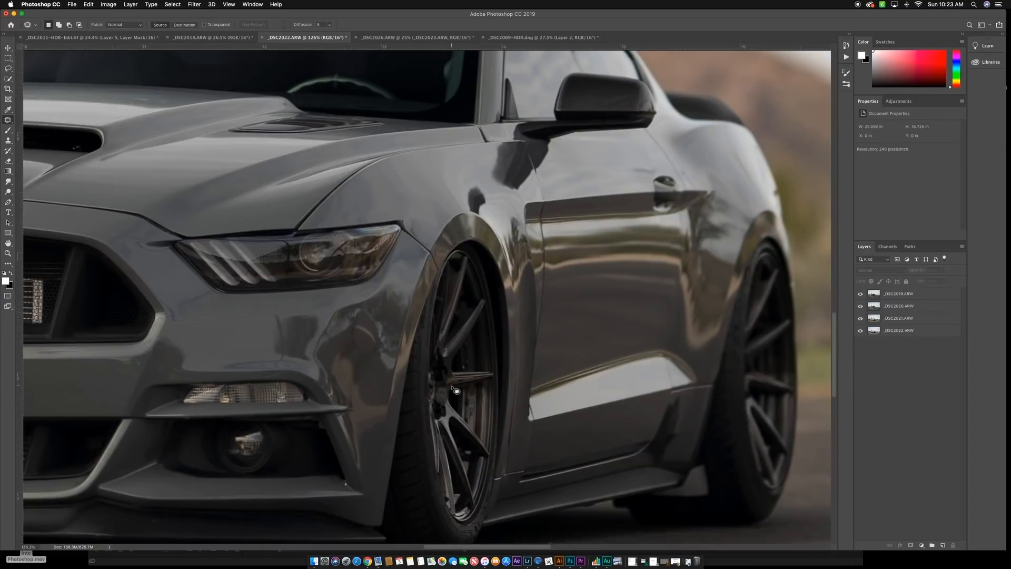
scroll(457, 391, "down", 2)
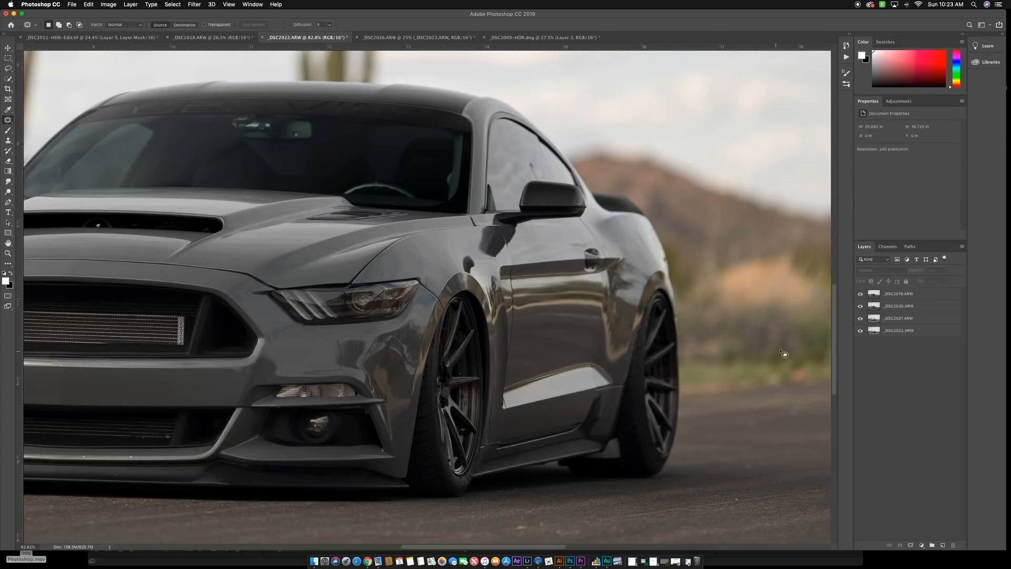
left_click(861, 294)
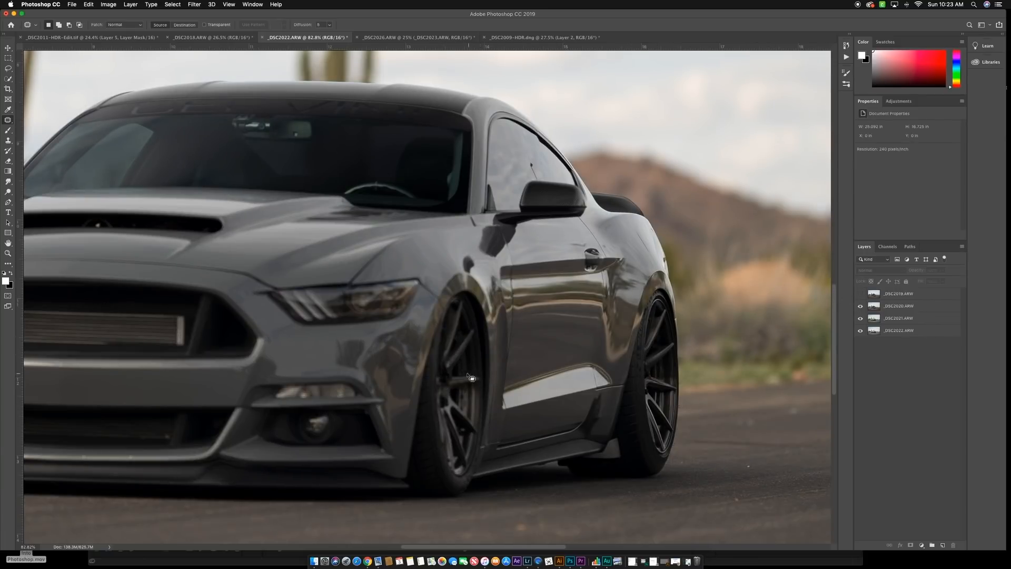
left_click(860, 295)
left_click(861, 307)
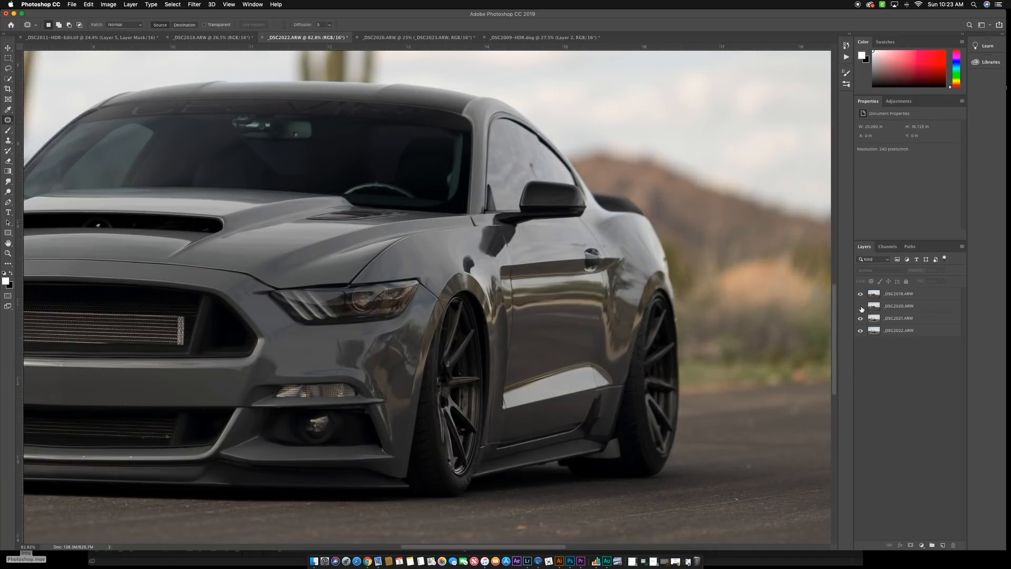
left_click(861, 306)
left_click(861, 295)
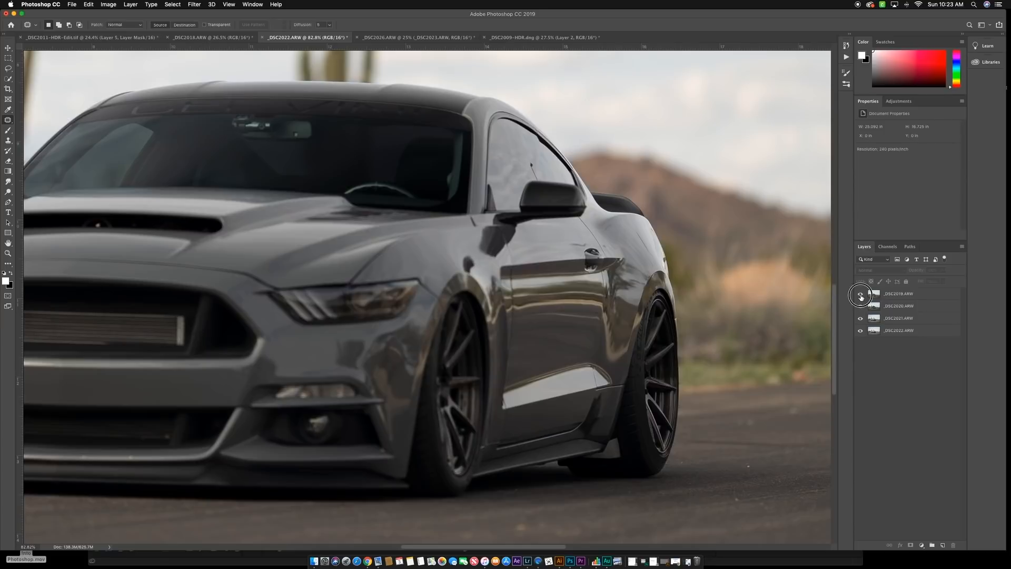
left_click(860, 295)
left_click(860, 295)
left_click(861, 295)
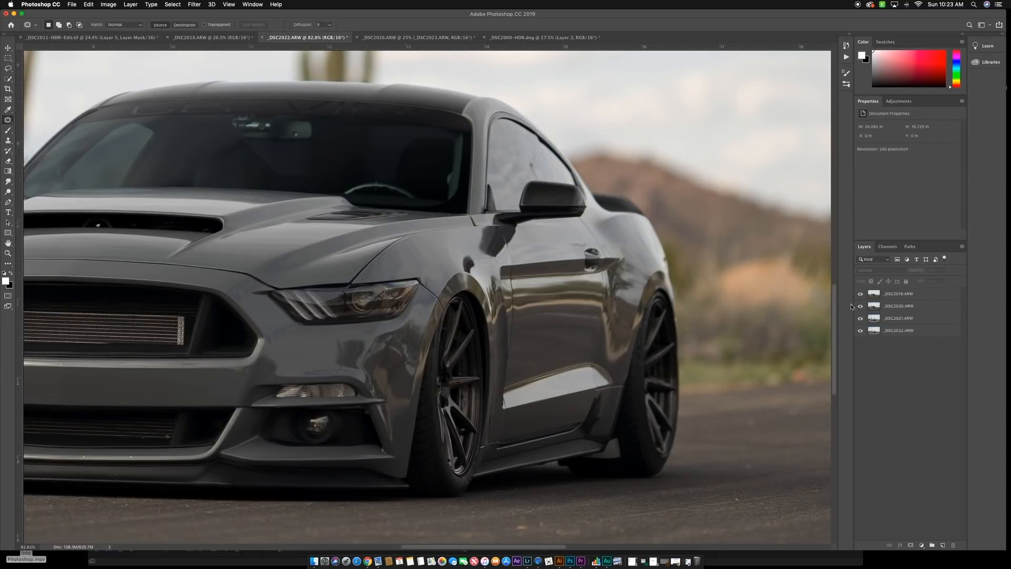
left_click(861, 295)
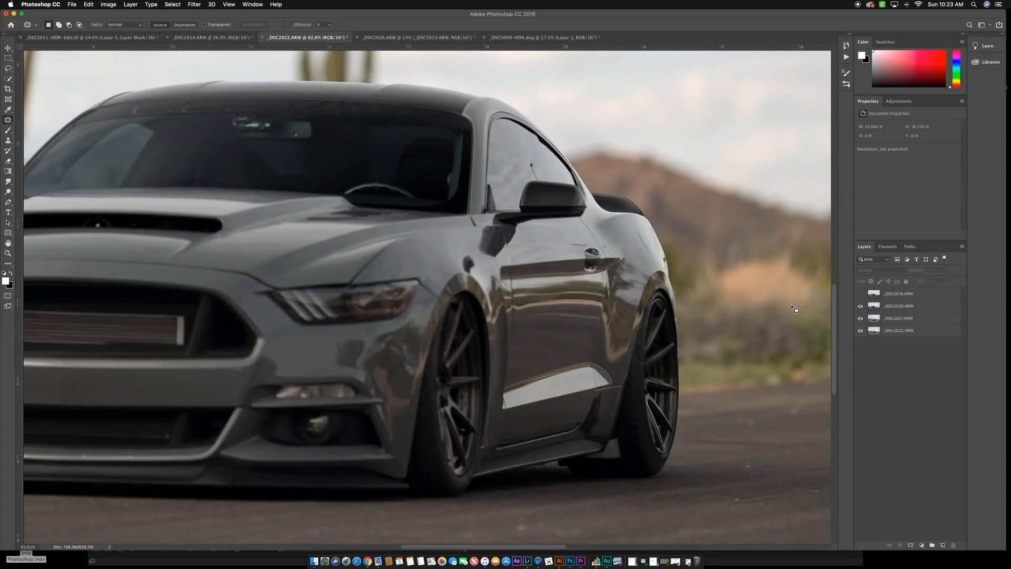
left_click(862, 296)
- Auto-blend the _DSC2019.ARW and _DSC2020.ARW layers as stacked images, with seamless tones and content-aware fill of transparent areas
left_click(897, 298)
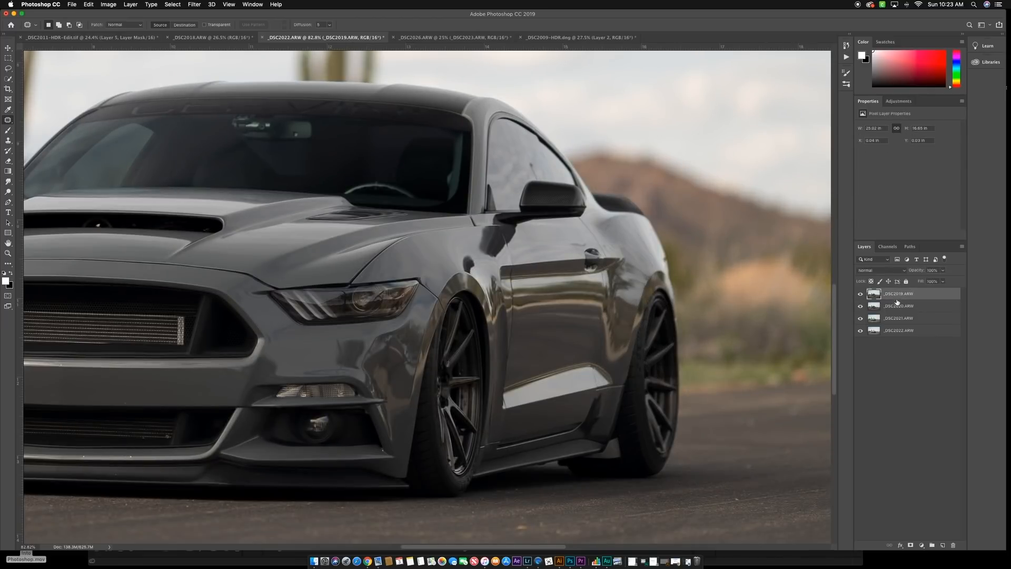
left_click(885, 311, "shift")
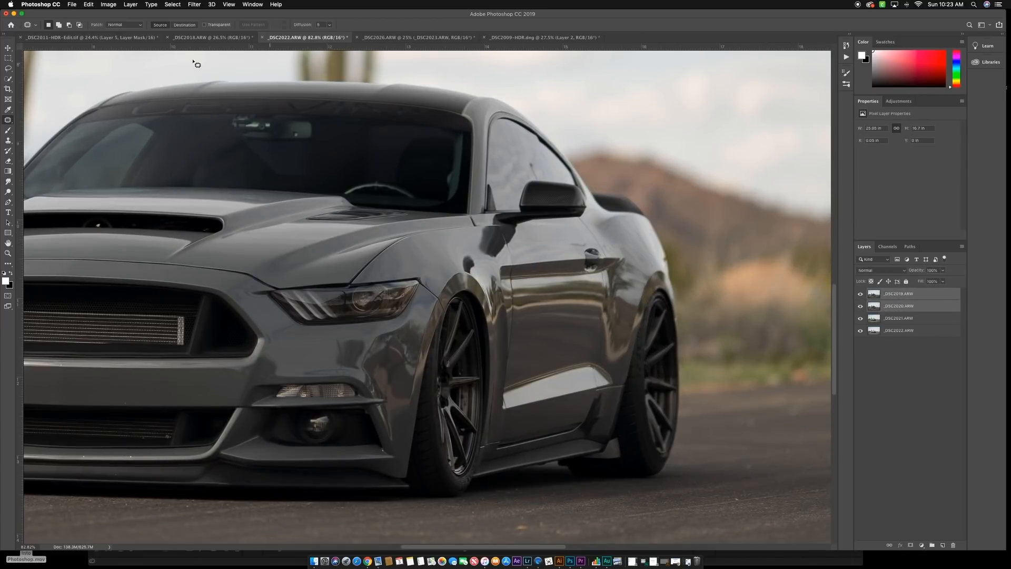
left_click(87, 4)
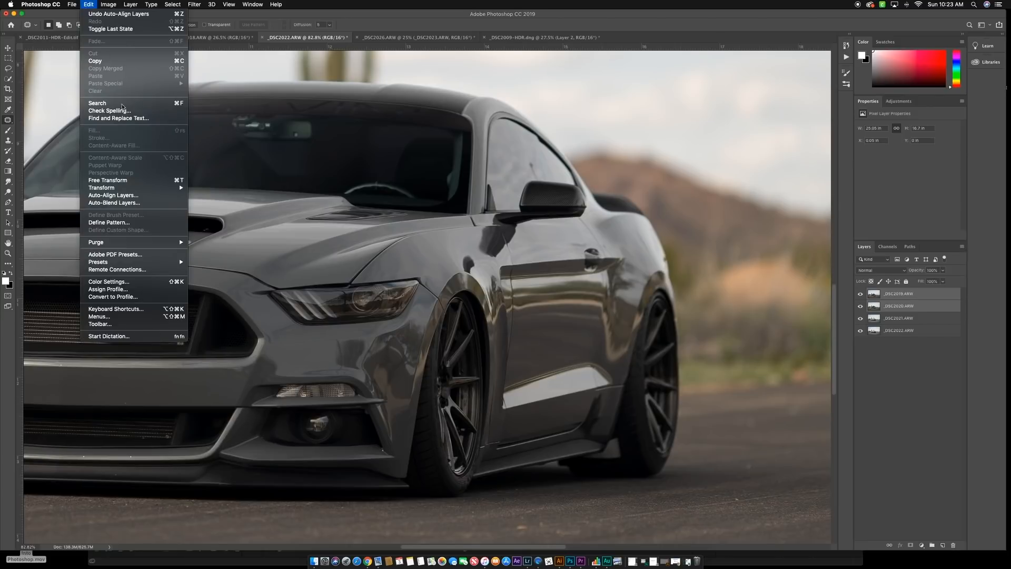
left_click(126, 203)
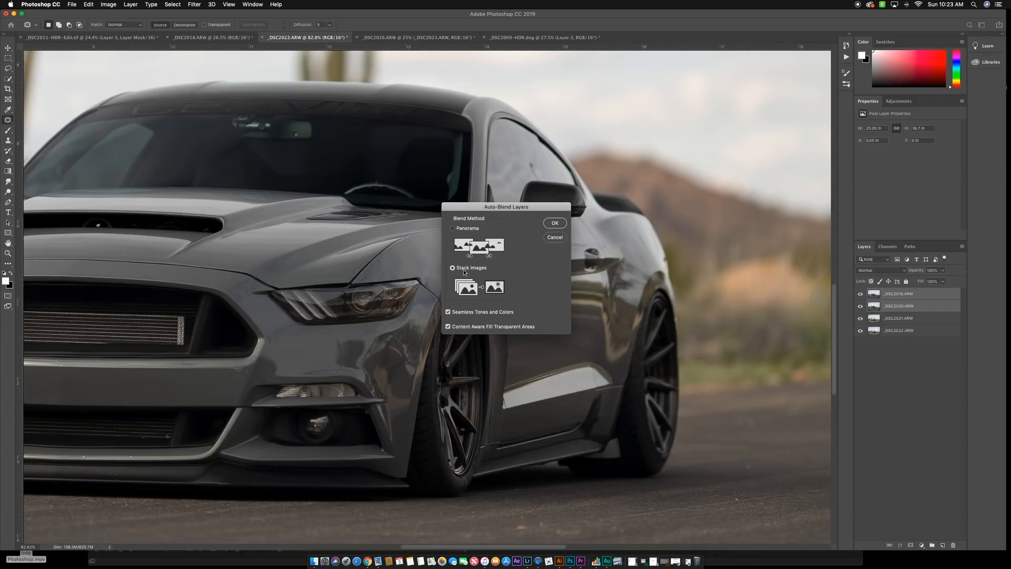
left_click(555, 222)
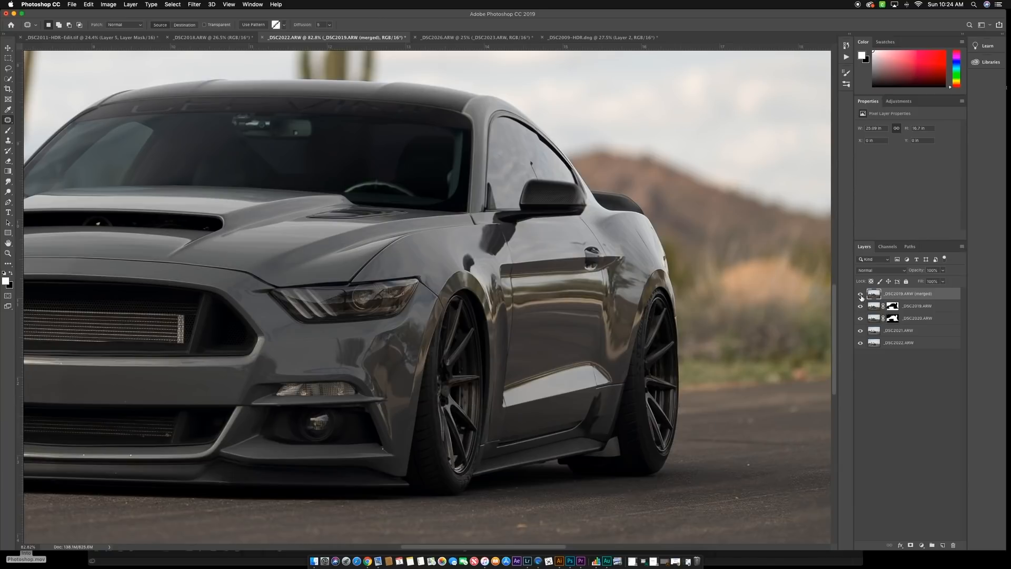
- Hide the _DSC2019.ARW (merged) layer and its two masked source layers, and compare the focus of _DSC2021.ARW with _DSC2022.ARW
left_click_drag(861, 295, 861, 323)
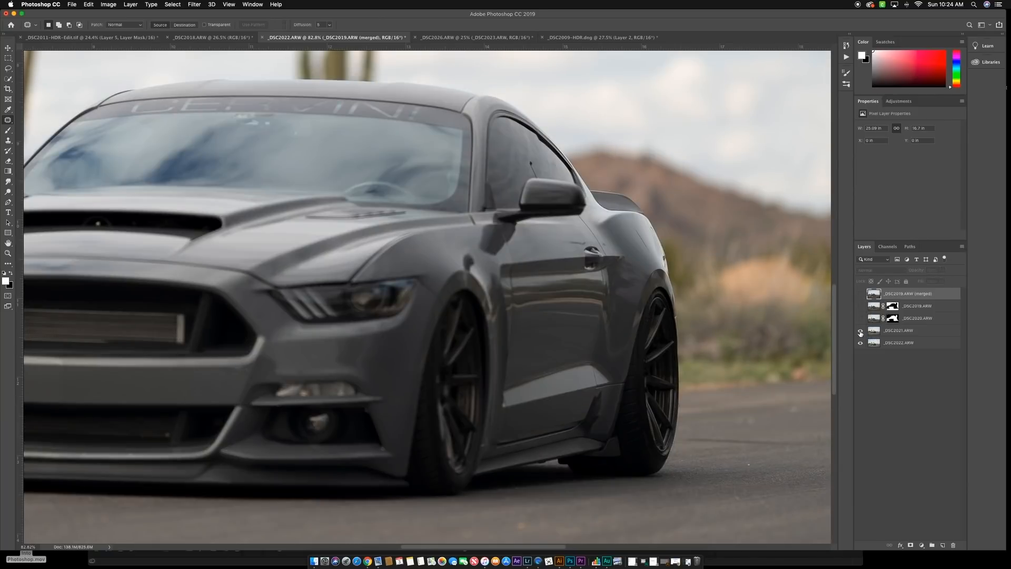
left_click(861, 332)
left_click(861, 331)
left_click(861, 332)
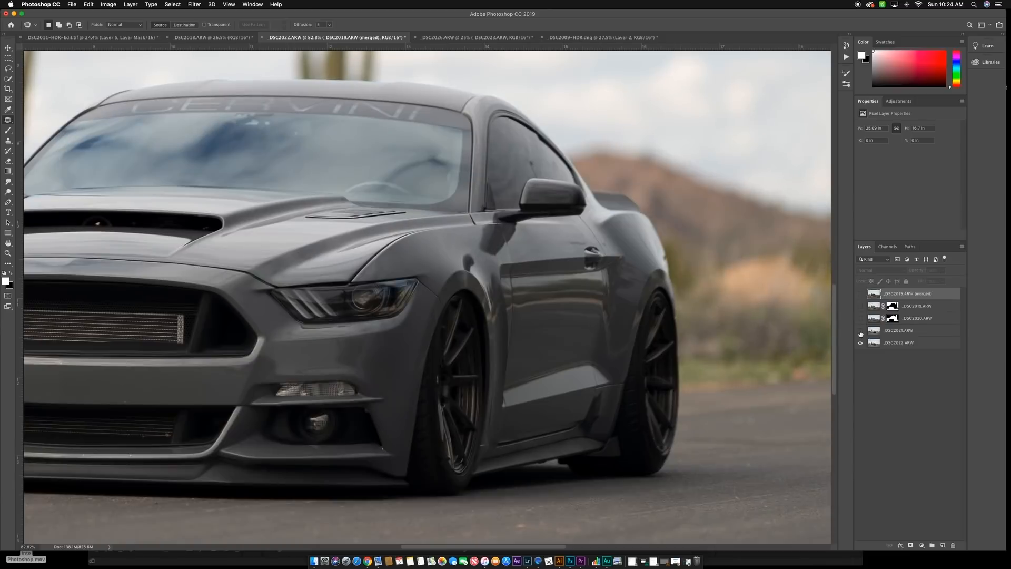
left_click(861, 332)
- Auto-blend the _DSC2021.ARW and _DSC2022.ARW layers as stacked images, with seamless tones and content-aware fill of transparent areas
left_click(897, 333)
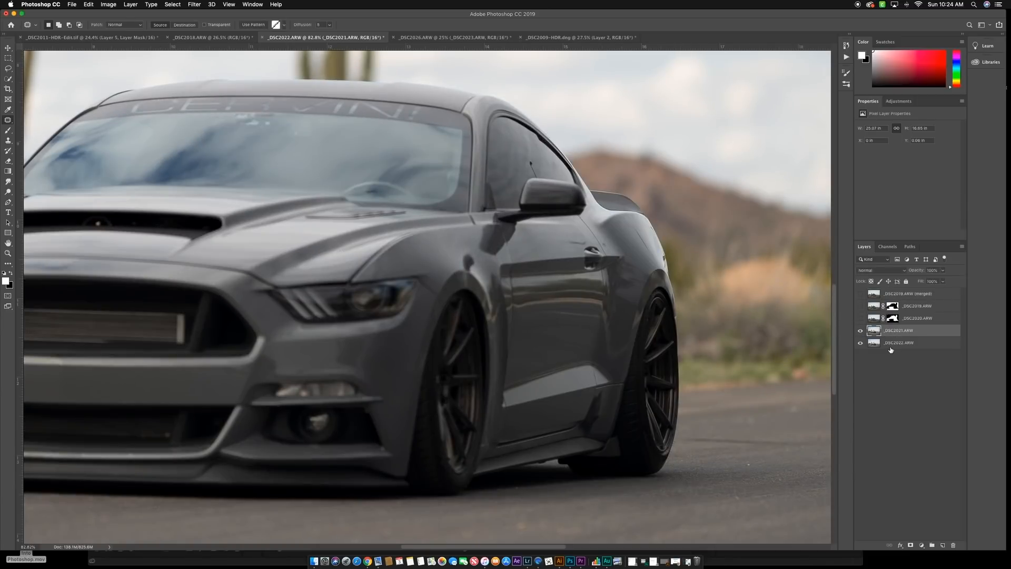
left_click(893, 343, "shift")
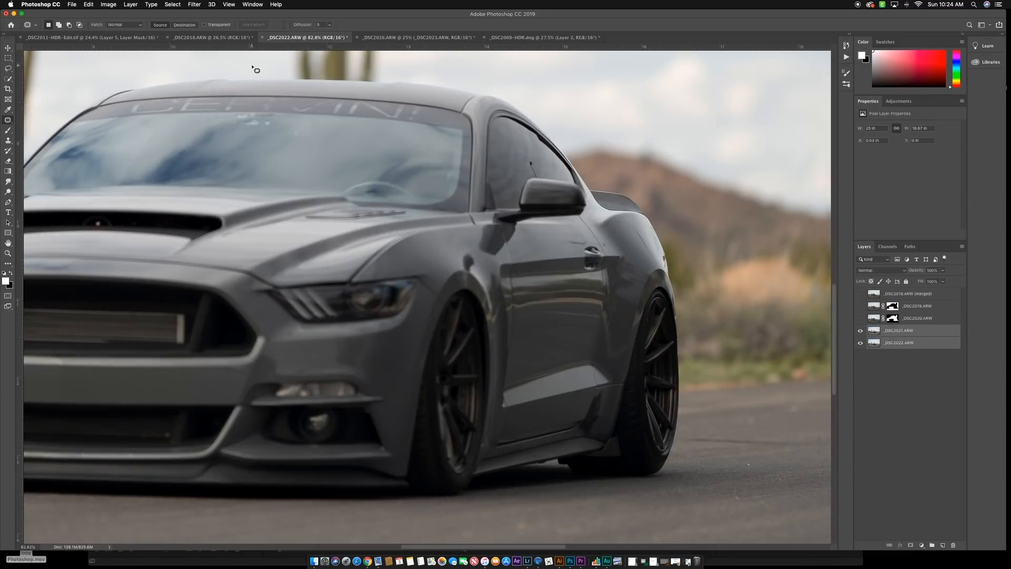
left_click(90, 5)
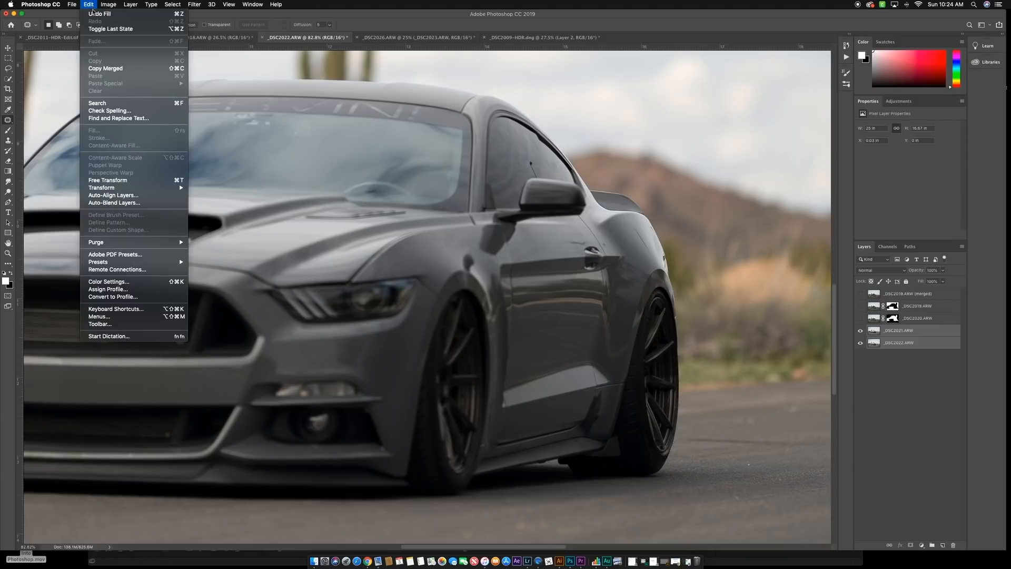
left_click(122, 205)
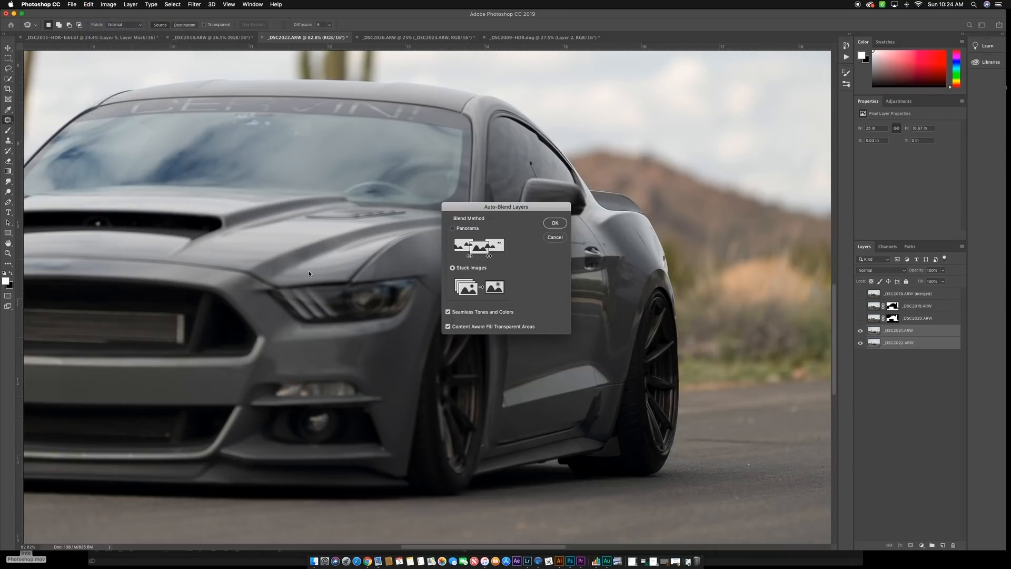
left_click(551, 222)
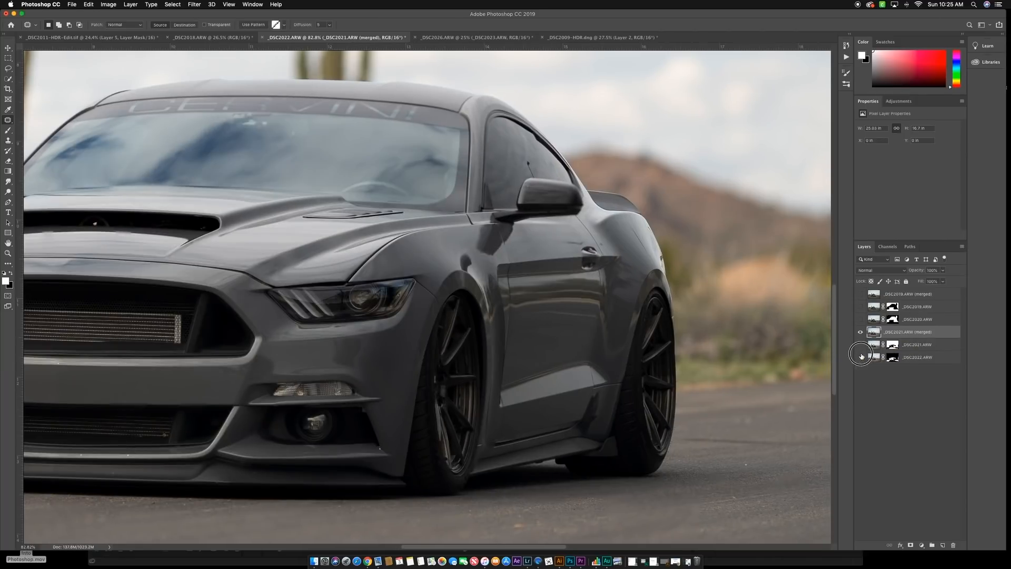
- Check the second focus blend by toggling the _DSC2021.ARW (merged) layer and its masked source layers
left_click_drag(861, 345, 862, 357)
left_click(862, 333)
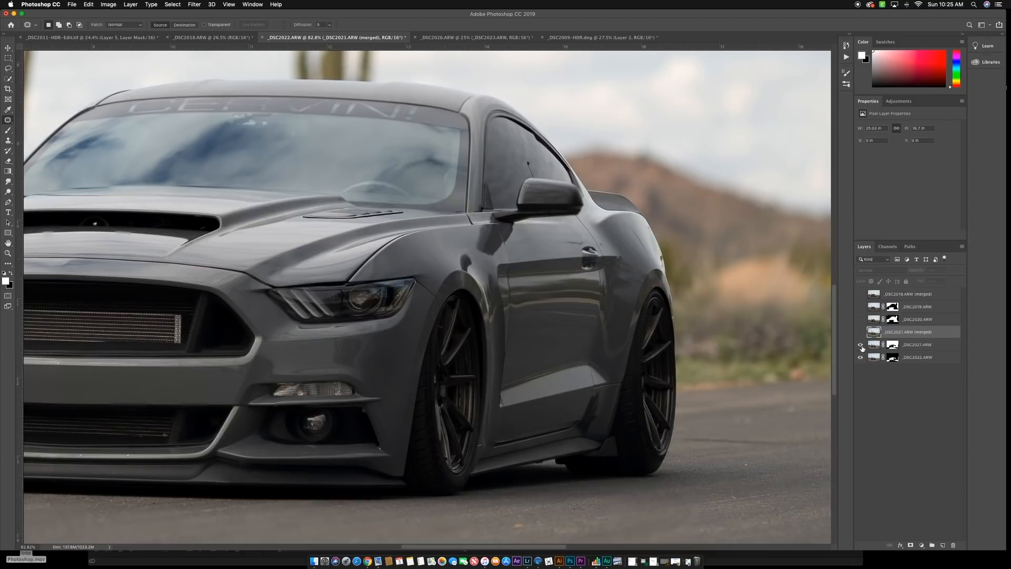
left_click(861, 345)
left_click(861, 345)
left_click(861, 333)
- Show the _DSC2019.ARW (merged) layer, move _DSC2021.ARW (merged) above it and hide the masked _DSC2021.ARW and _DSC2022.ARW layers
left_click(860, 296)
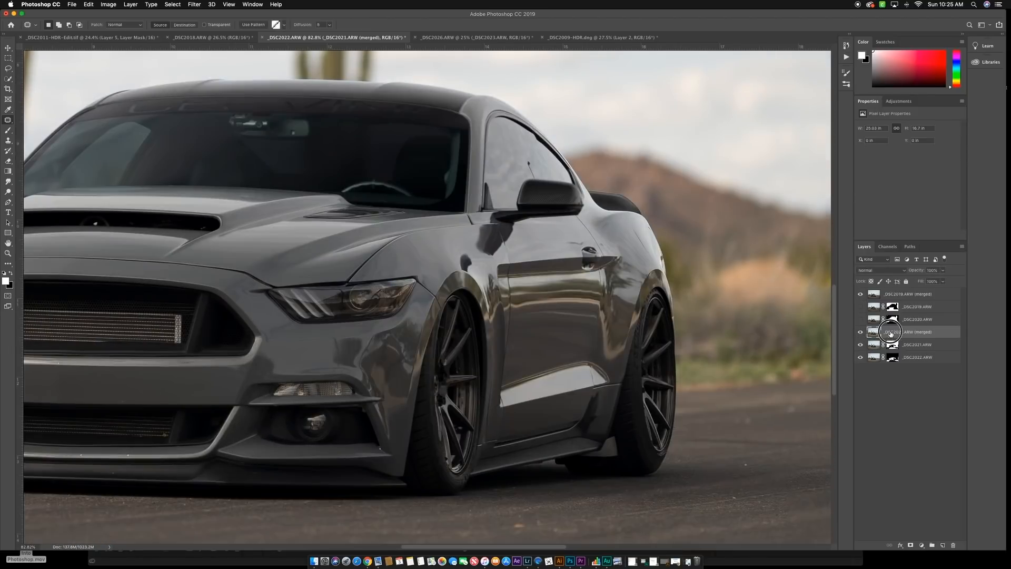
left_click_drag(895, 331, 889, 288)
left_click_drag(863, 352, 861, 356)
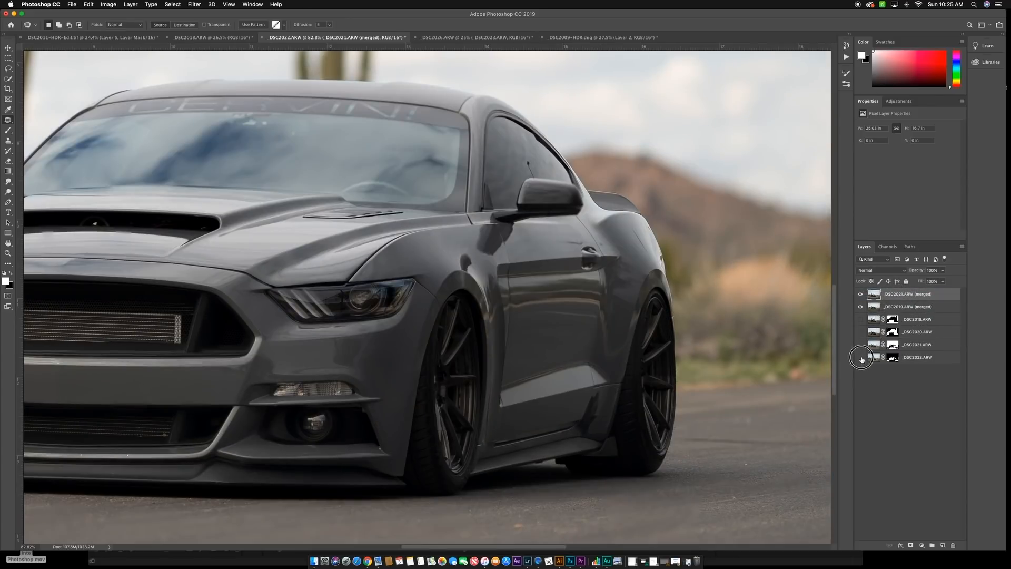
- Compare the two merged layers across the whole image by hiding and showing the _DSC2021.ARW (merged) layer
key("super+0")
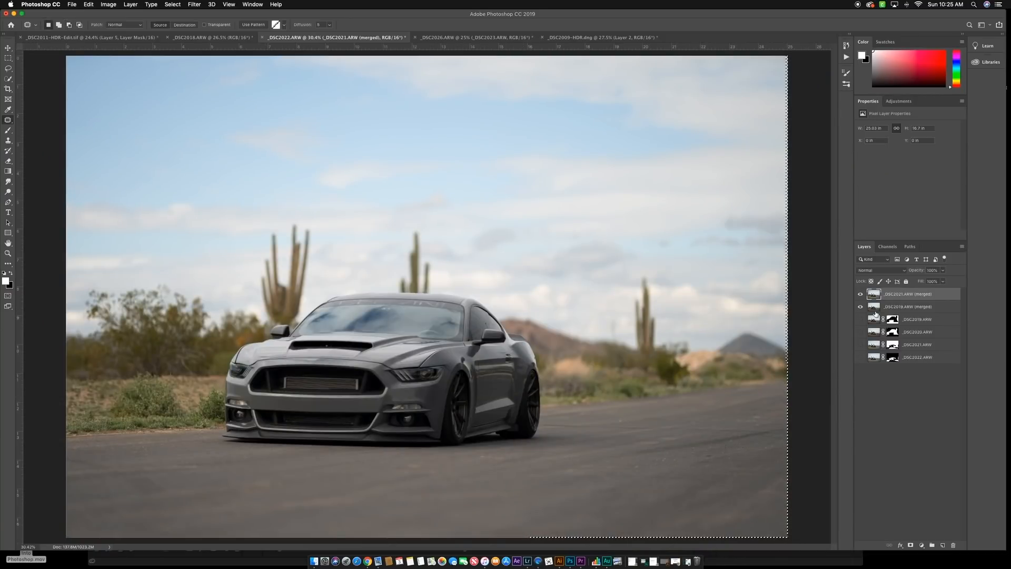
left_click(861, 294)
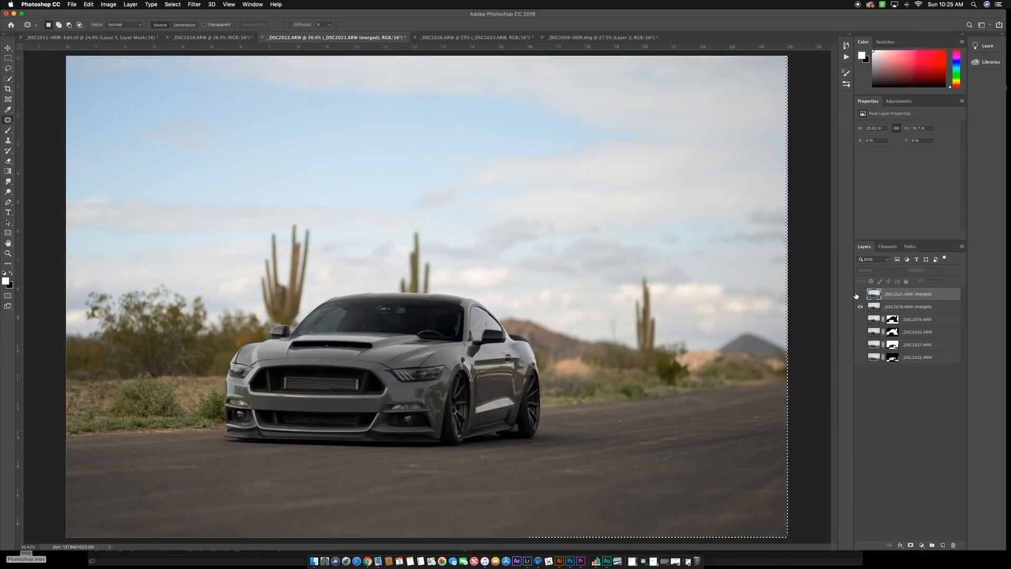
left_click(861, 294)
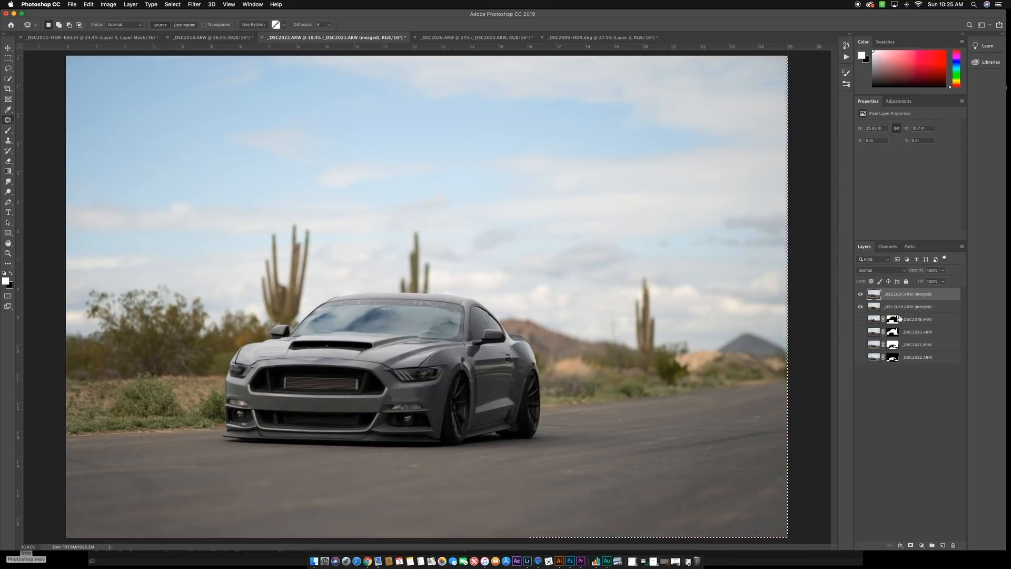
- Add a layer mask to the _DSC2021.ARW (merged) layer and invert it to black
left_click(911, 546)
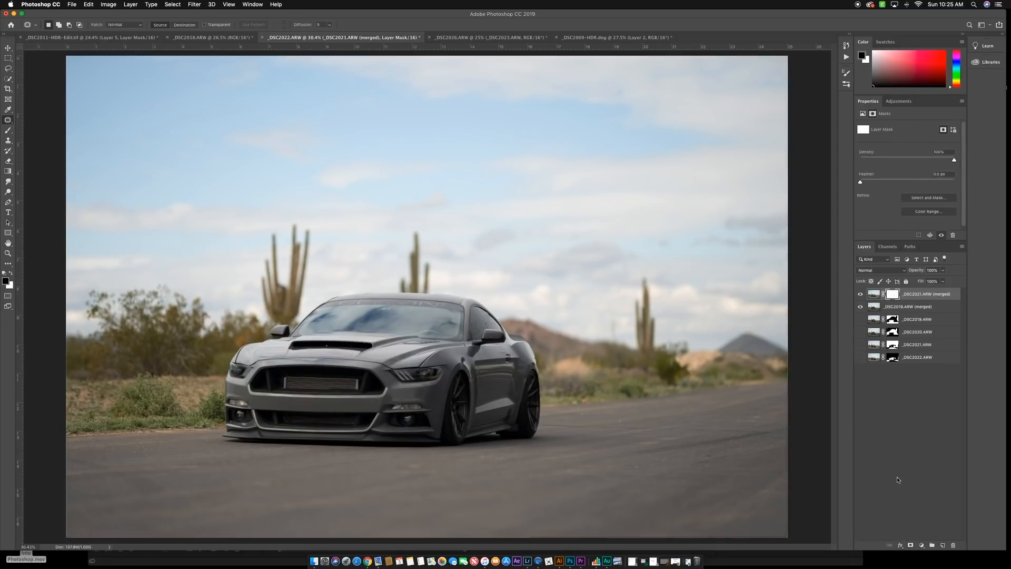
key("ctrl+i")
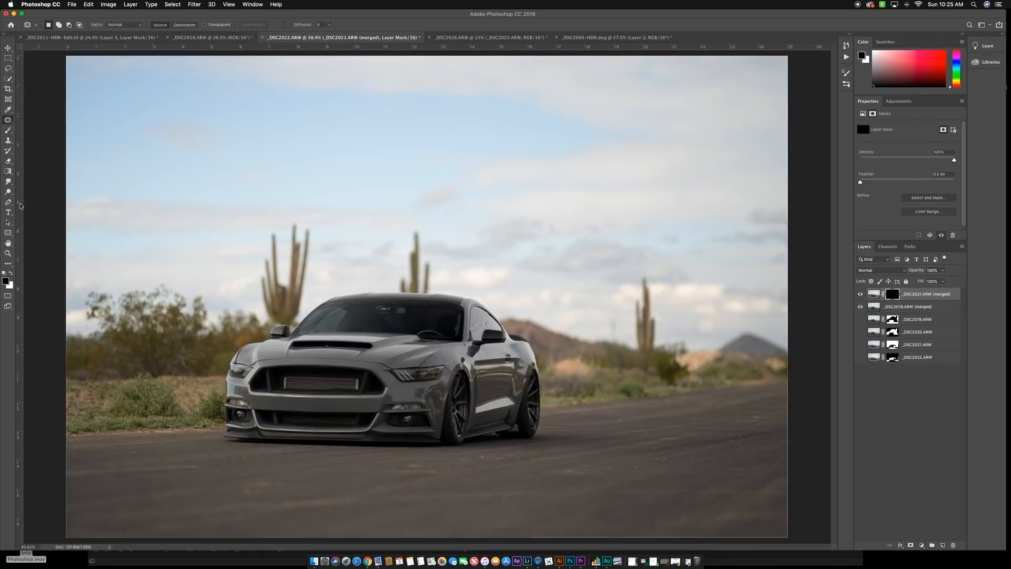
- Paint the mask white with a smaller brush over the car's door and rear quarter panel to reveal the cleaner reflections
left_click(8, 130)
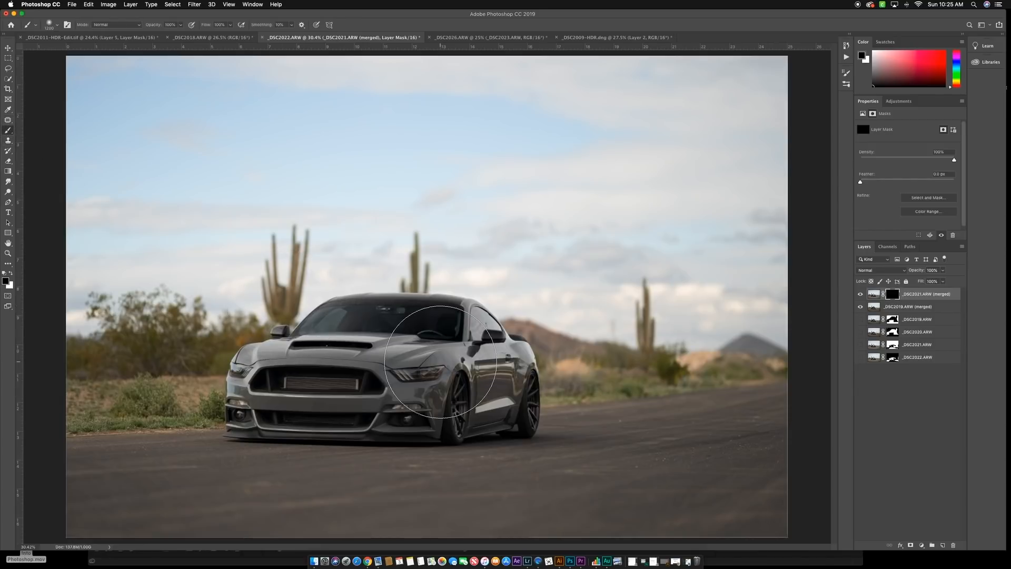
key("x")
key("bracketleft")
key("bracketleft")
key("bracketleft")
key("bracketleft")
key("bracketleft")
key("bracketleft")
key("bracketleft")
key("bracketleft")
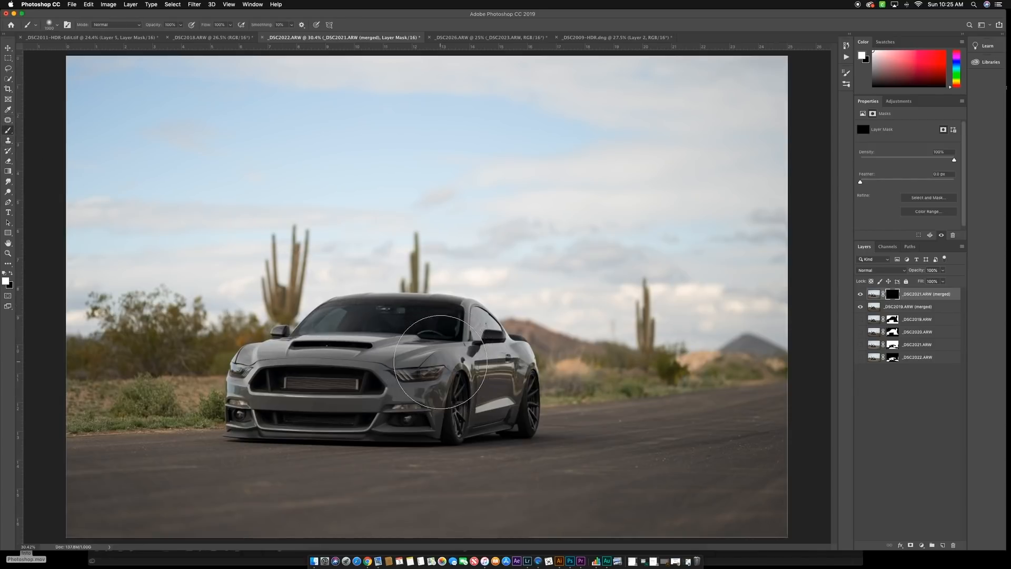
key("bracketleft")
key("bracketleft")
scroll(461, 364, "up", 3)
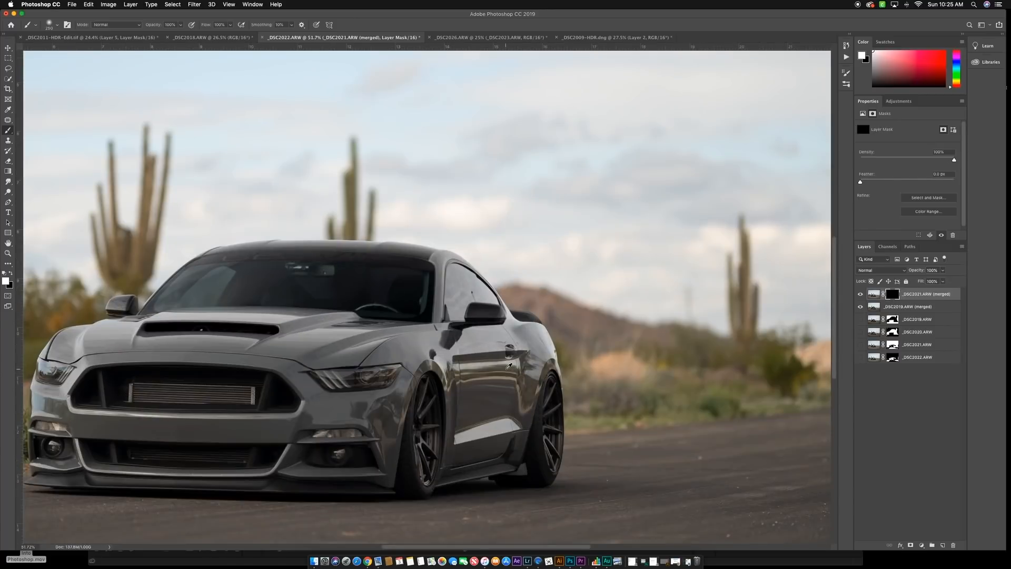
key("bracketleft")
key("bracketleft")
key("bracketleft")
key("bracketleft")
mouse_move(521, 408)
left_mouse_down()
mouse_move(524, 375)
mouse_move(523, 396)
mouse_move(508, 368)
mouse_move(470, 377)
mouse_move(533, 354)
mouse_move(533, 366)
mouse_move(550, 356)
mouse_move(533, 337)
mouse_move(545, 337)
mouse_move(526, 330)
mouse_move(493, 337)
mouse_move(522, 340)
mouse_move(478, 343)
mouse_move(521, 342)
mouse_move(460, 344)
mouse_move(488, 349)
mouse_move(479, 336)
mouse_move(429, 337)
mouse_move(446, 338)
mouse_move(434, 340)
mouse_move(462, 362)
mouse_move(436, 350)
mouse_move(457, 370)
mouse_move(410, 347)
mouse_move(441, 353)
mouse_move(473, 336)
mouse_move(504, 337)
mouse_move(456, 305)
mouse_move(455, 285)
mouse_move(456, 312)
mouse_move(455, 268)
mouse_move(538, 320)
left_mouse_up()
- Paint white on the mask with a finer brush along the car's lower side between the front and rear wheels
scroll(537, 319, "right", 8)
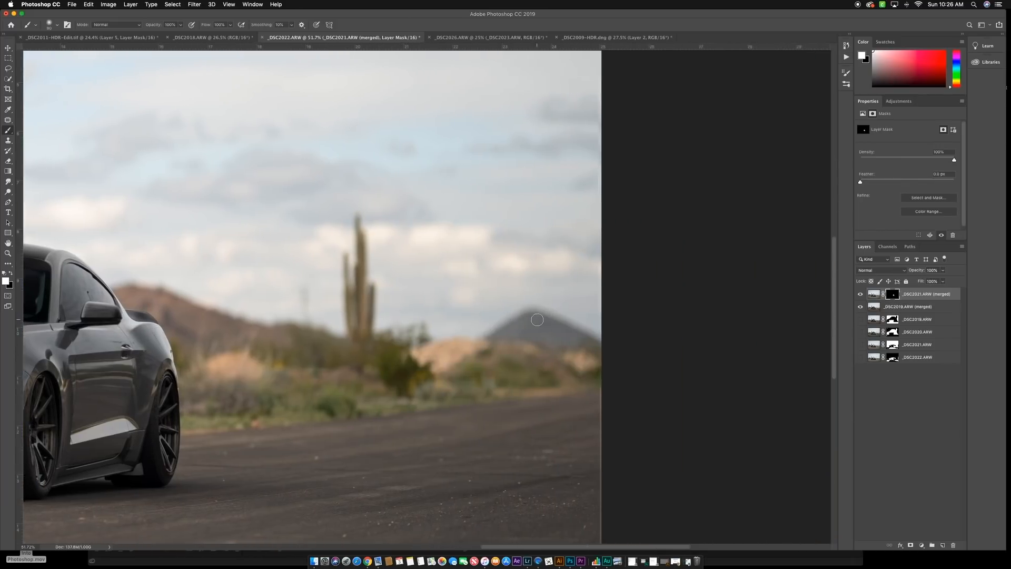
scroll(536, 320, "left", 6)
key("bracketleft")
key("bracketleft")
key("bracketleft")
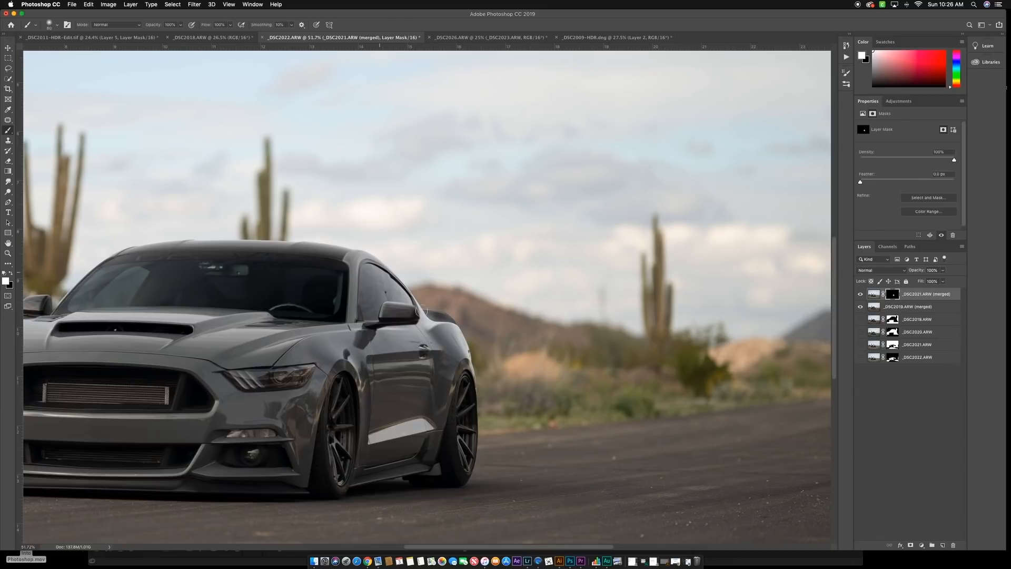
key("bracketleft")
key("bracketleft")
key("bracketleft")
key("bracketleft")
key("x")
key("x")
left_click_drag(405, 465, 361, 478)
- Compare the car's side before and after the mask painting by toggling the _DSC2021.ARW (merged) layer in the full view
scroll(462, 337, "down", 10)
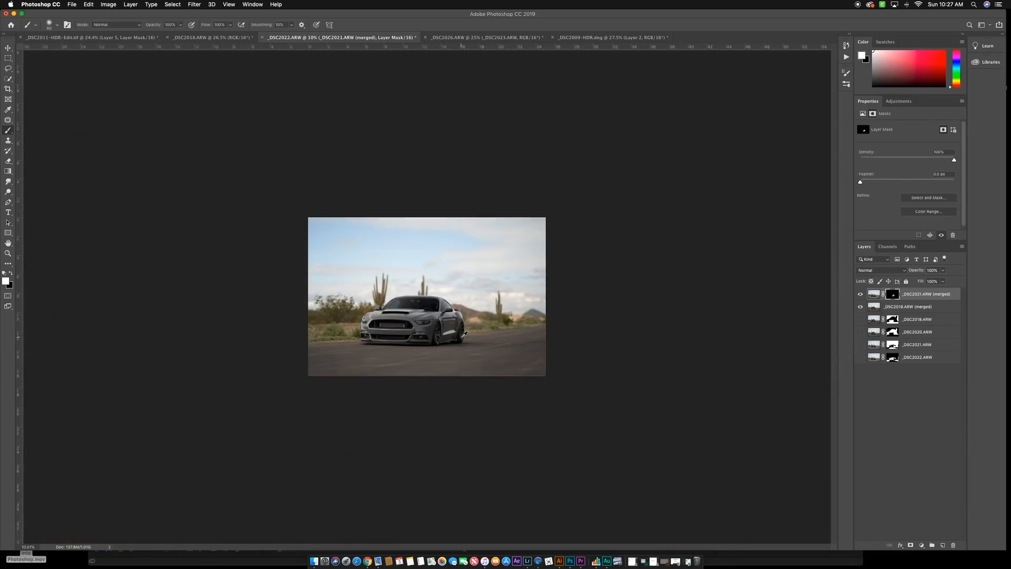
key("super+0")
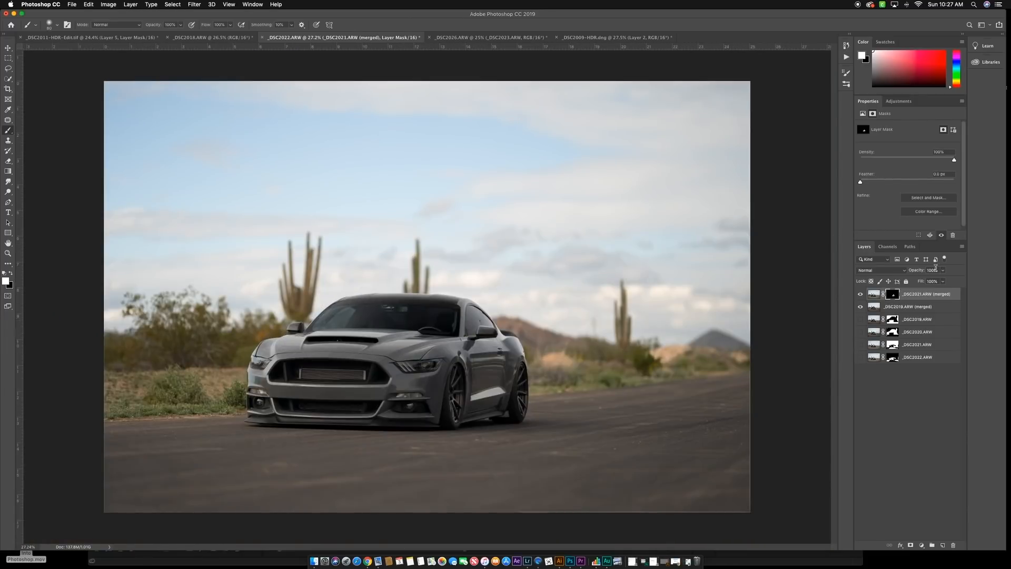
left_click(861, 294)
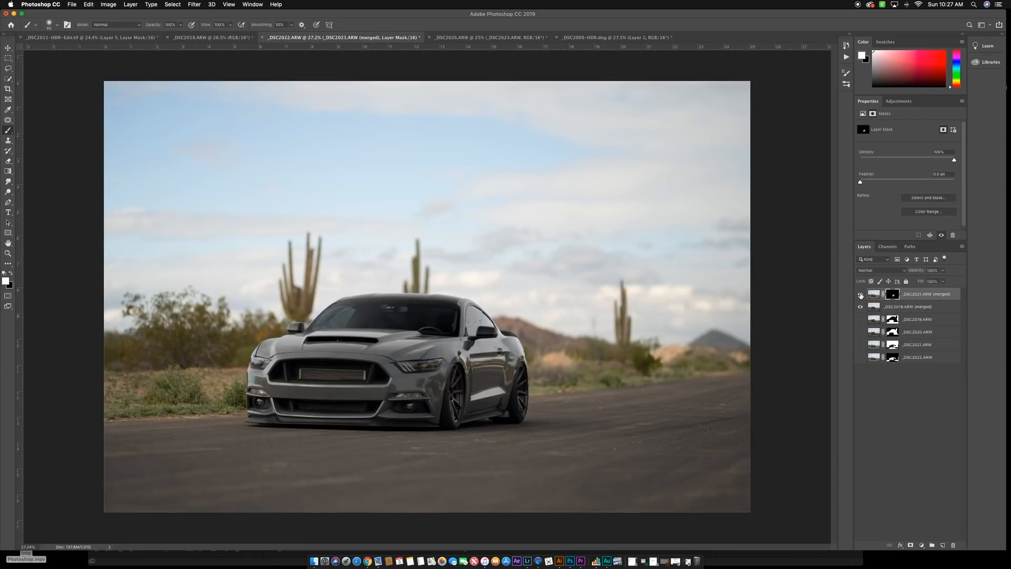
left_click(860, 295)
left_click(861, 295)
left_click(861, 295)
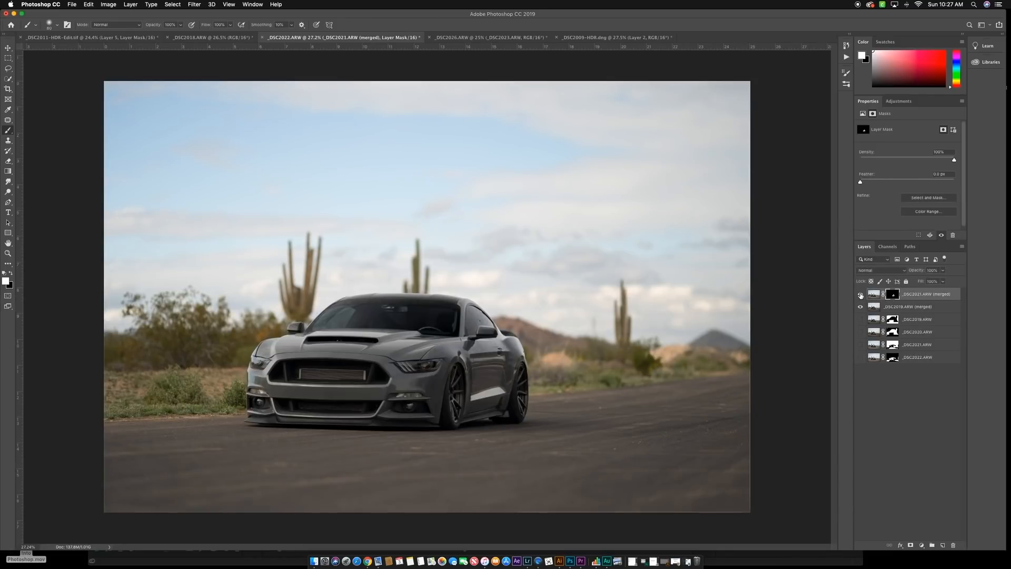
left_click(860, 295)
left_click(860, 295)
- Stamp all visible layers into a new layer above the masked _DSC2021.ARW (merged) layer
left_click(923, 298)
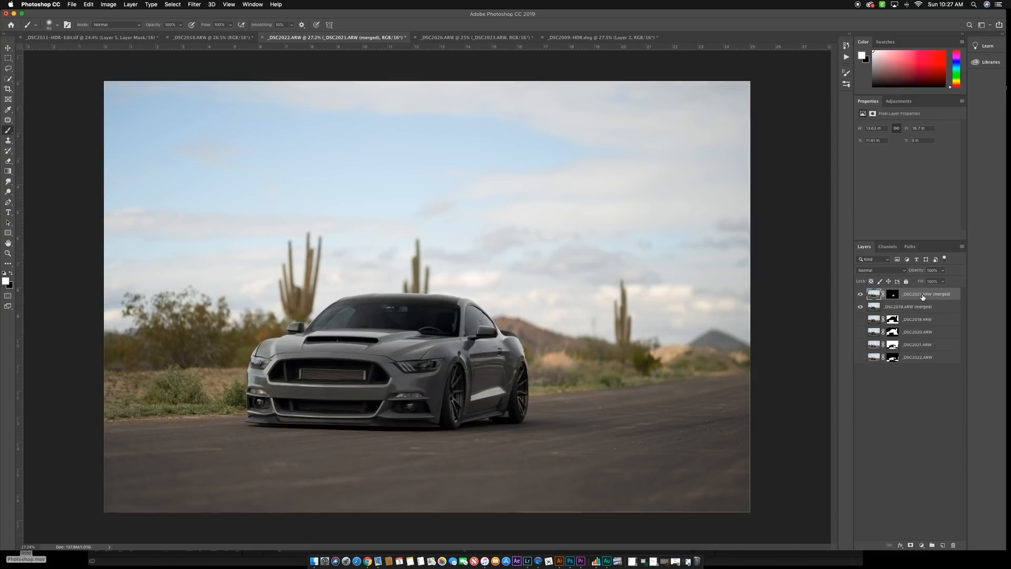
key("super+alt+shift+e")
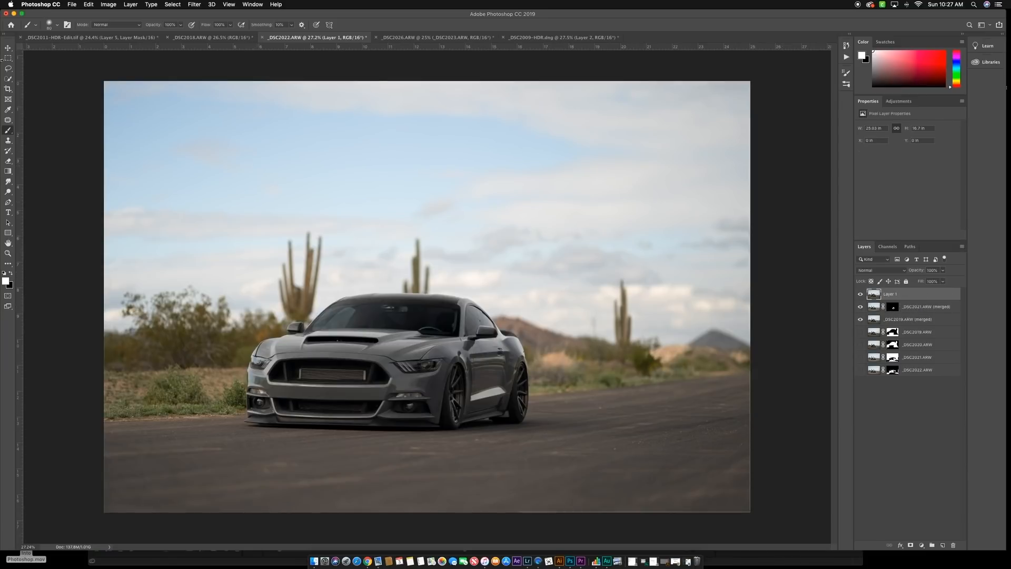
- Rotate the image slightly counter-clockwise with the Crop tool and crop it to the tilted frame
left_click(8, 89)
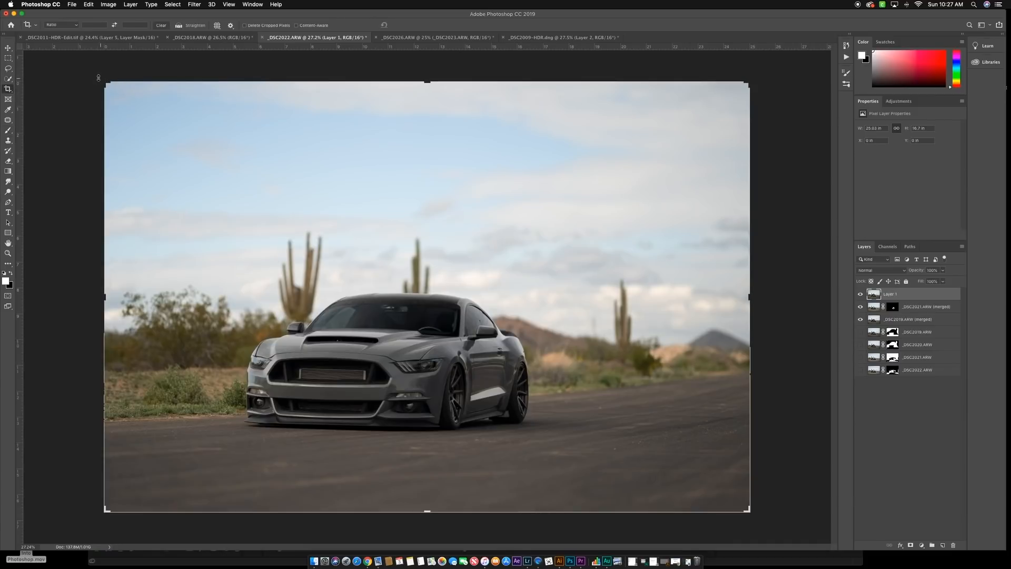
left_click_drag(98, 77, 80, 83)
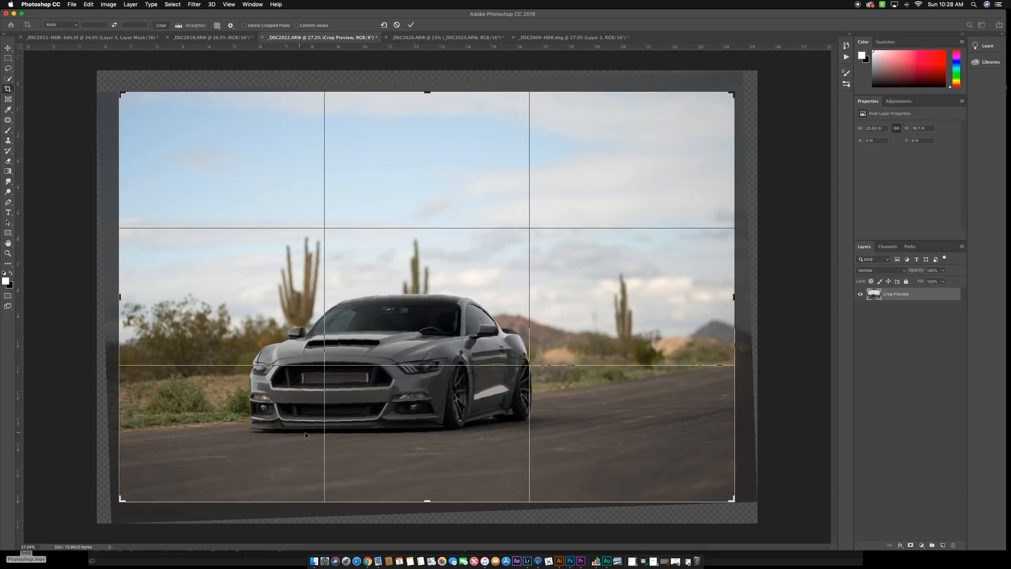
key("Return")
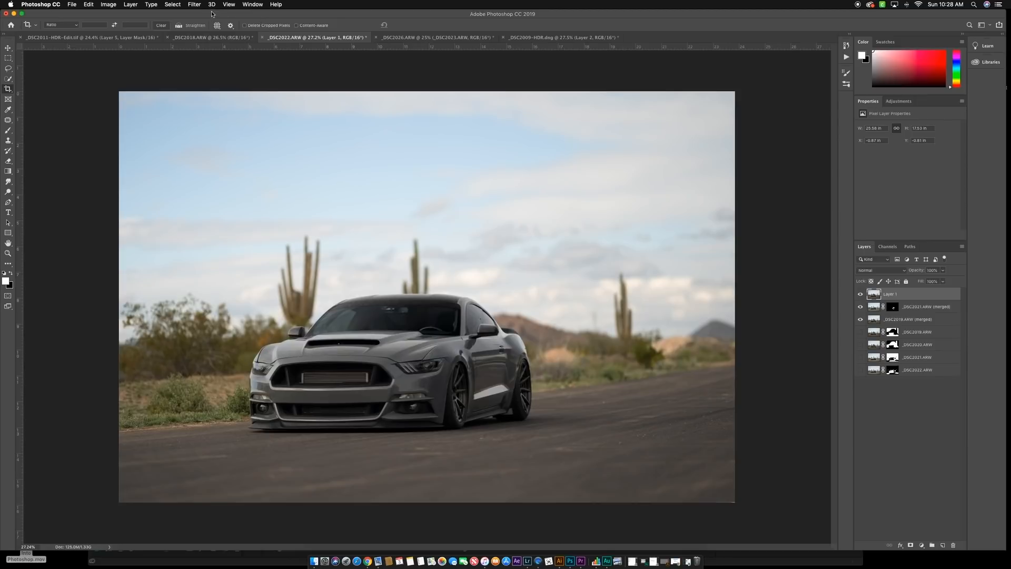
- In the Camera Raw filter, add a graduated filter over the sky with Exposure -0.90, Highlights -19, Clarity +13, Saturation +10 and Temperature -9
left_click(194, 4)
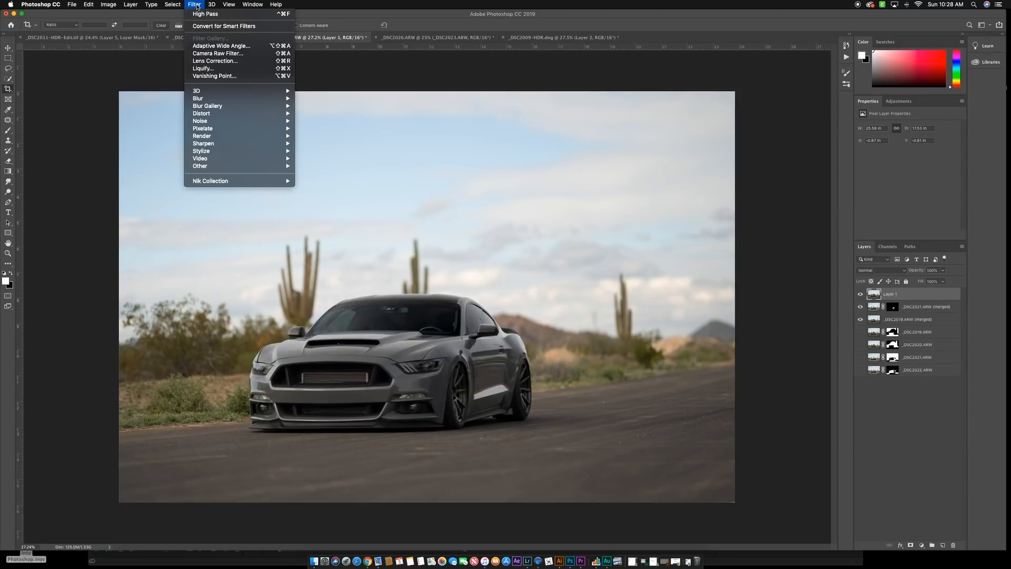
left_click(217, 54)
left_click_drag(418, 111, 418, 297)
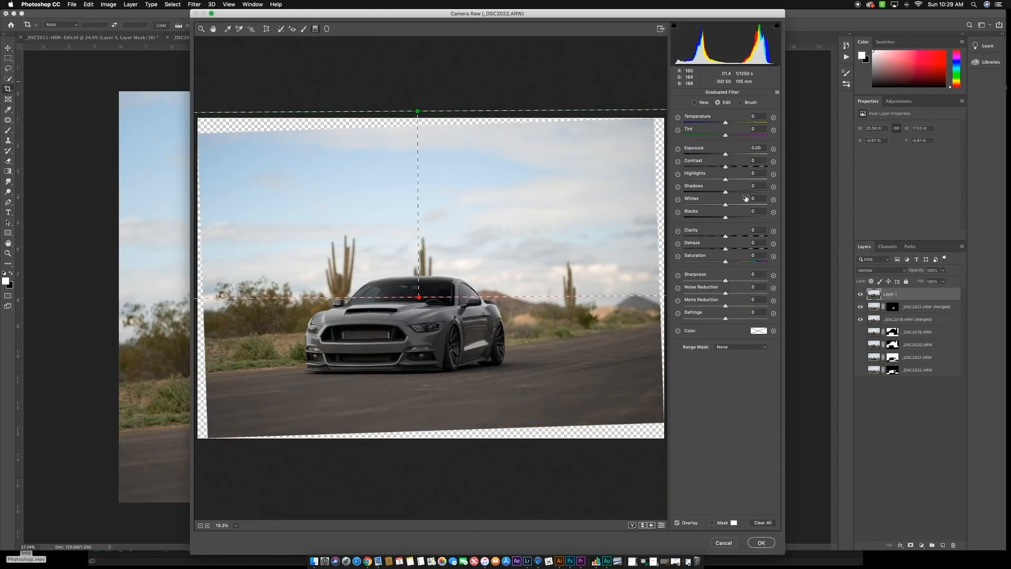
left_click_drag(721, 155, 717, 182)
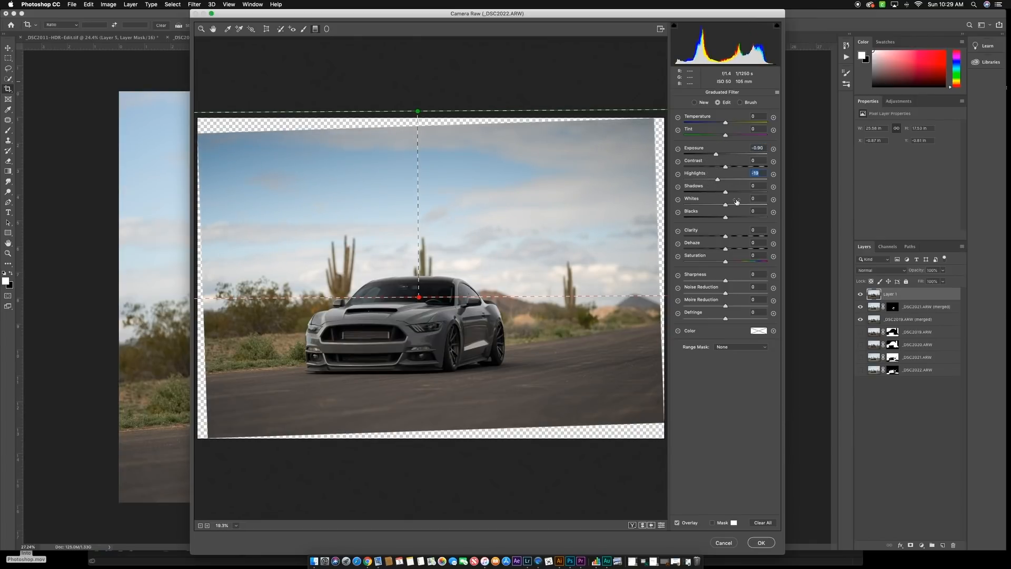
left_click_drag(725, 238, 729, 262)
left_click_drag(726, 126, 723, 125)
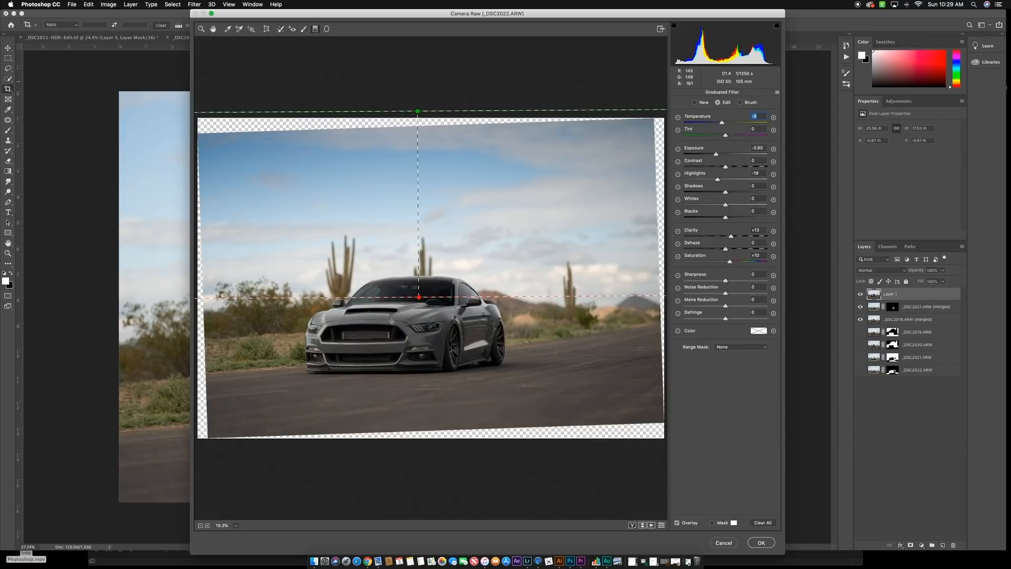
- Add a second graduated filter upward over the road with Temperature 0, Saturation -57, Highlights -26 and Exposure -1.50
left_click_drag(446, 446, 445, 360)
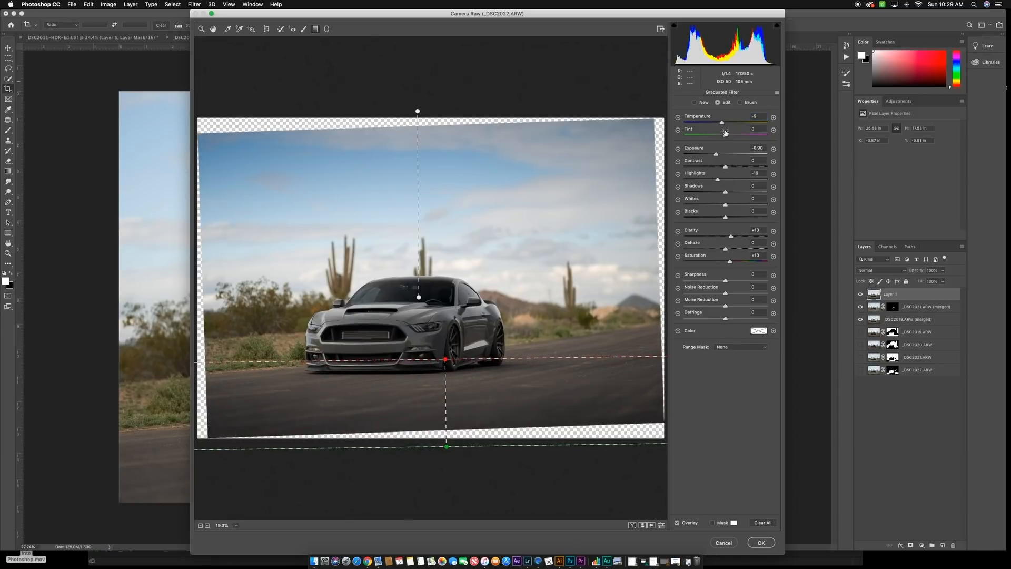
left_click_drag(722, 123, 726, 123)
left_click_drag(730, 262, 702, 264)
left_click_drag(718, 180, 710, 155)
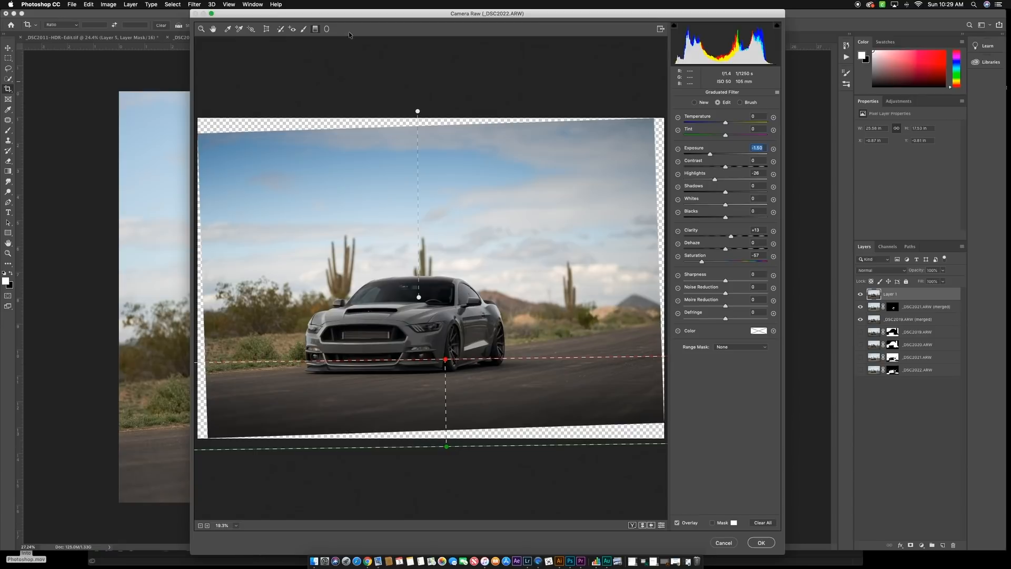
- Place a radial filter ellipse around the whole car with Exposure +0.25 and the other adjustments reset, tilting it slightly to match the car
left_click(327, 29)
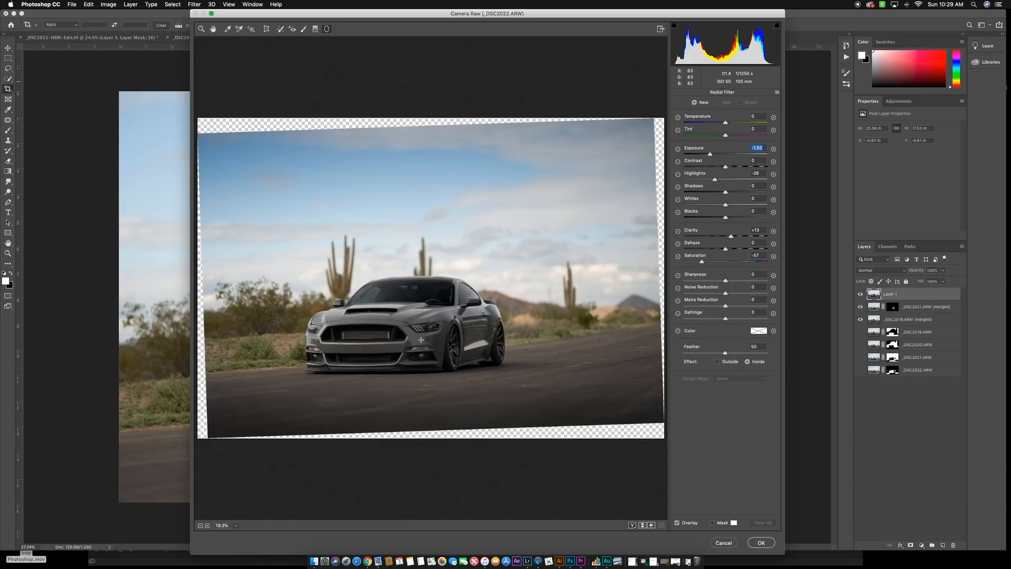
left_click_drag(403, 329, 517, 364)
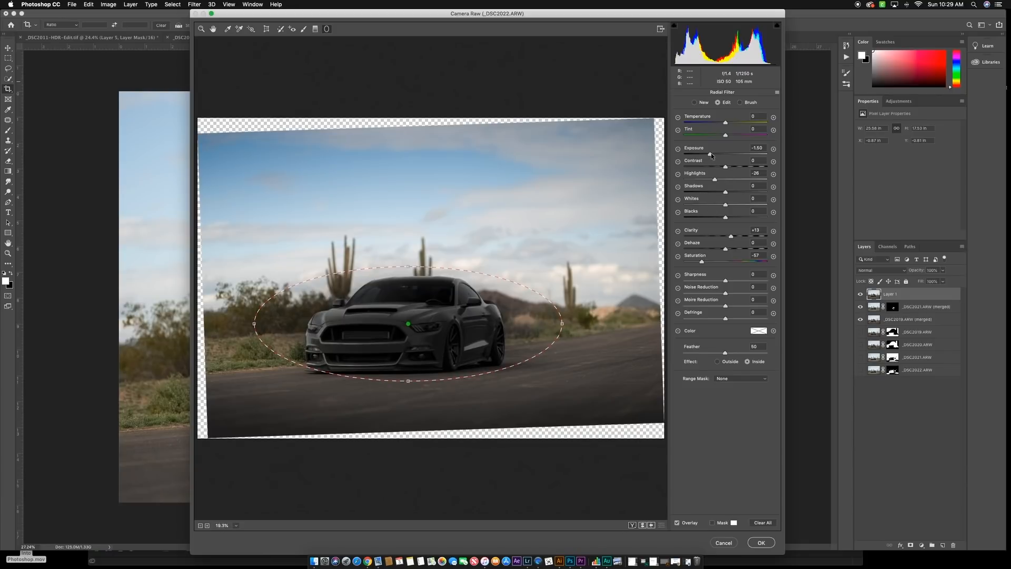
key("Delete")
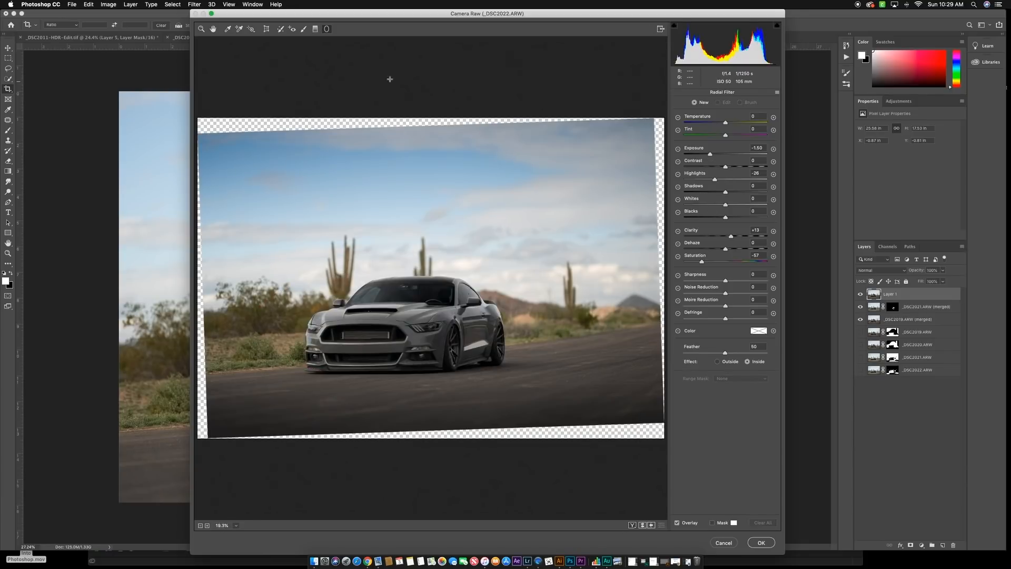
left_click(678, 149)
left_click_drag(715, 154, 728, 154)
left_click_drag(423, 328, 543, 368)
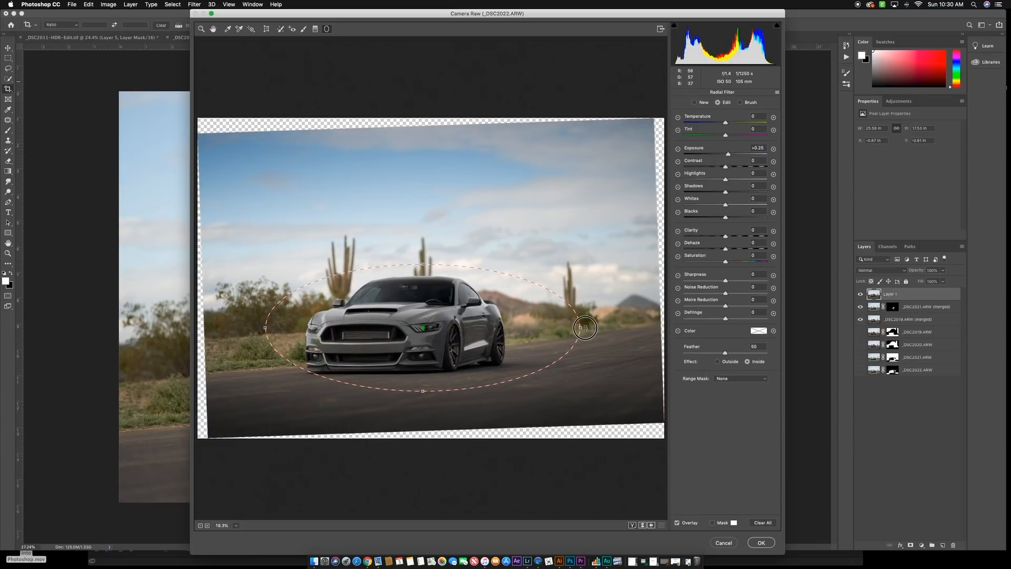
left_click_drag(598, 329, 598, 316)
left_click_drag(492, 336, 483, 340)
- Set the car's radial filter to Shadows +10, Clarity +14 and Highlights +7, raise its contrast slightly, and leave the radial filter
left_click_drag(730, 193, 730, 193)
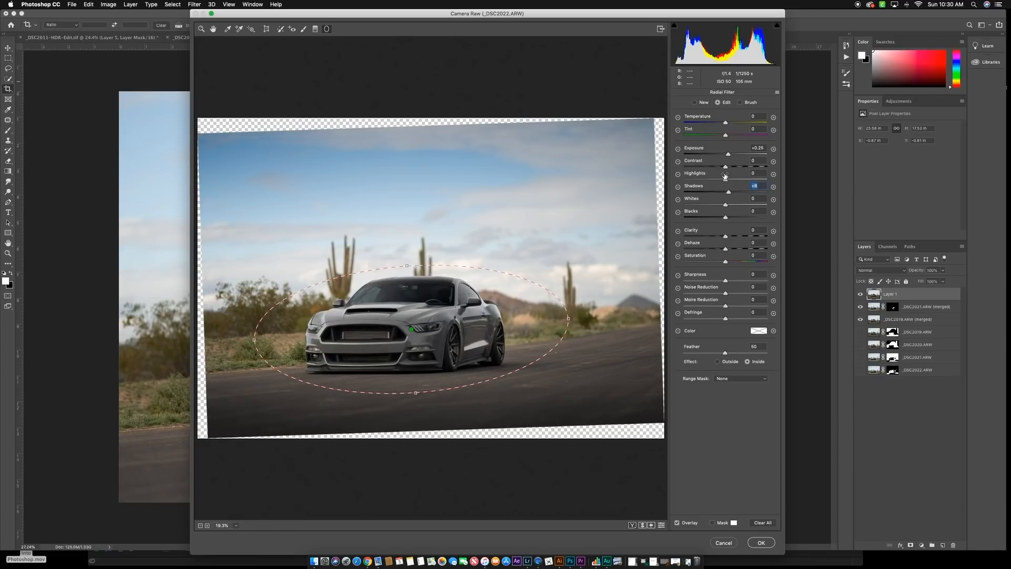
left_click_drag(727, 237, 732, 238)
left_click_drag(729, 194, 729, 183)
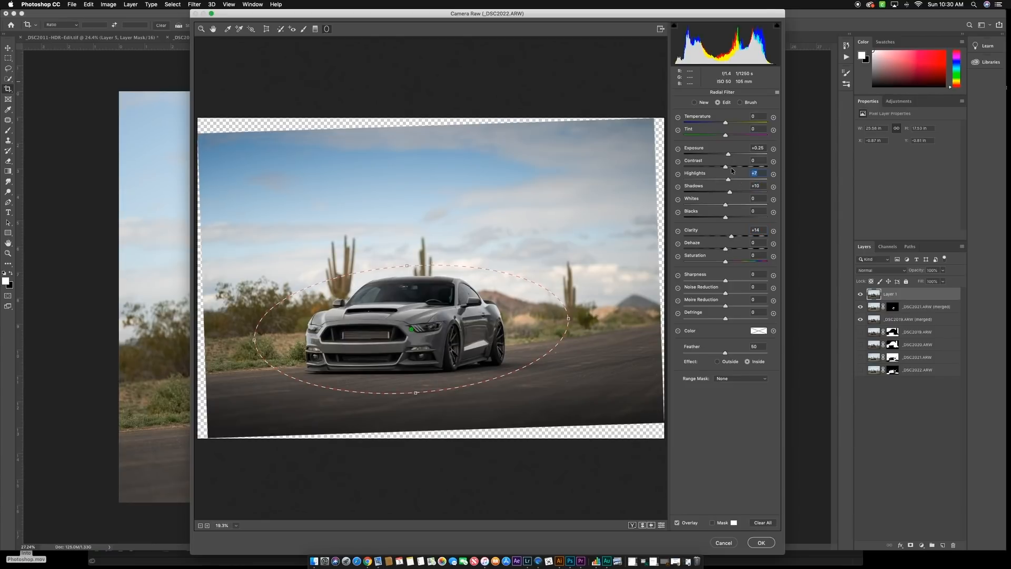
left_click_drag(724, 167, 729, 167)
left_click(202, 30)
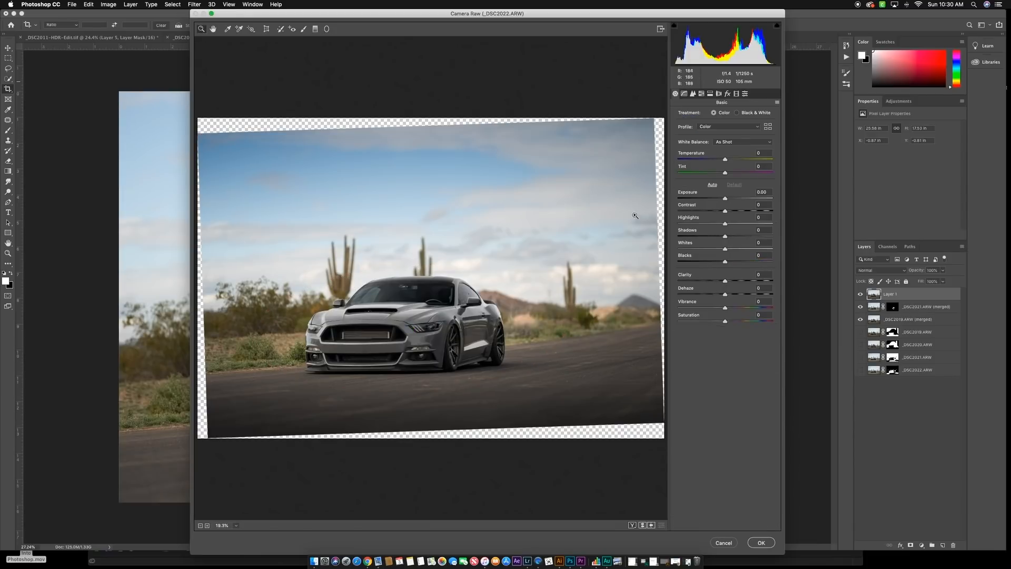
- In the HSL adjustments, set the greens' luminance to -37 and slightly lower the luminance of the blues
left_click(702, 94)
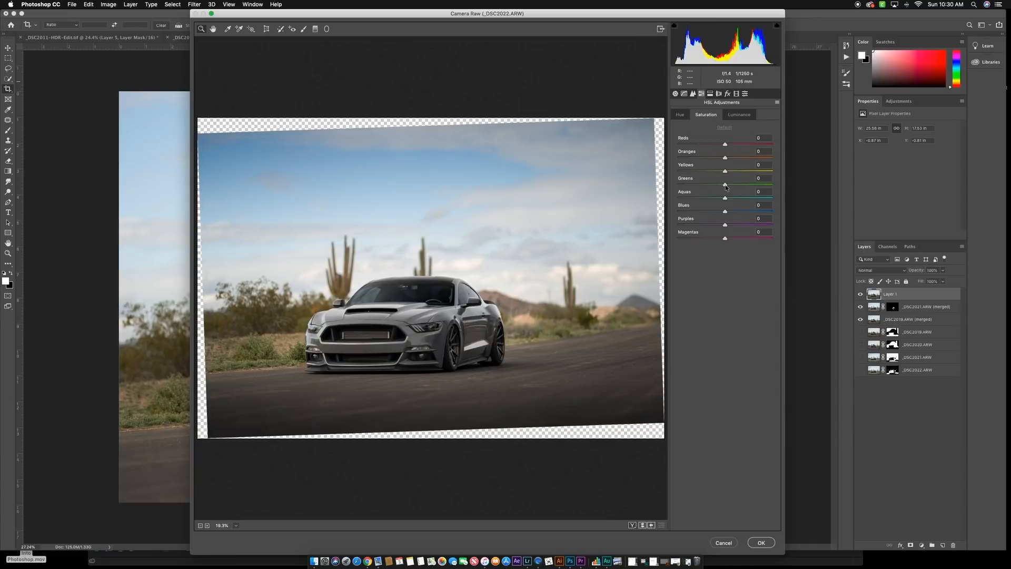
mouse_move(726, 185)
left_mouse_down()
mouse_move(741, 185)
mouse_move(699, 187)
mouse_move(735, 187)
mouse_move(708, 188)
left_mouse_up()
left_click(731, 114)
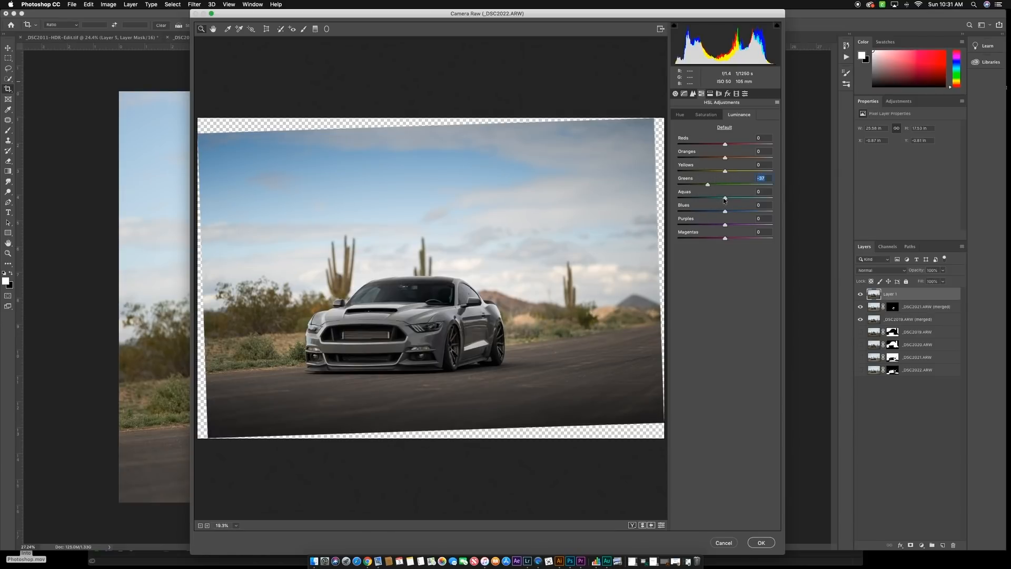
left_click_drag(725, 212, 716, 212)
- Try small hue changes on the blues and aquas, and shift the greens' hue slightly toward yellow
left_click(680, 114)
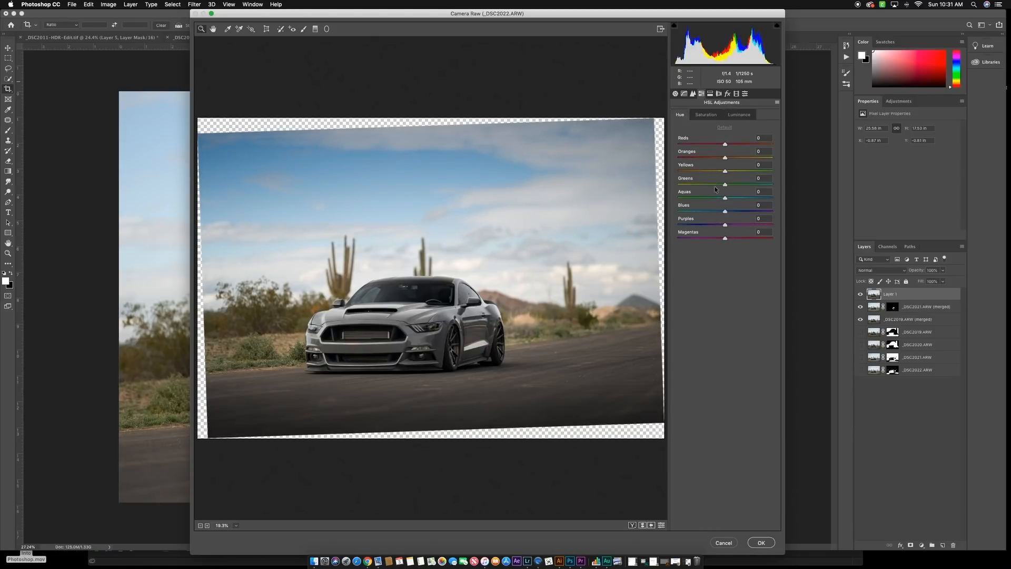
mouse_move(725, 213)
left_mouse_down()
mouse_move(724, 199)
mouse_move(664, 199)
mouse_move(763, 200)
mouse_move(726, 199)
left_mouse_up()
left_click(726, 199)
mouse_move(725, 185)
left_mouse_down()
mouse_move(700, 188)
mouse_move(757, 187)
mouse_move(707, 188)
mouse_move(716, 188)
left_mouse_up()
- Sharpen the photo with an amount slightly above 66 and masking 93, add light noise reduction, and apply the Camera Raw filter
left_click(693, 93)
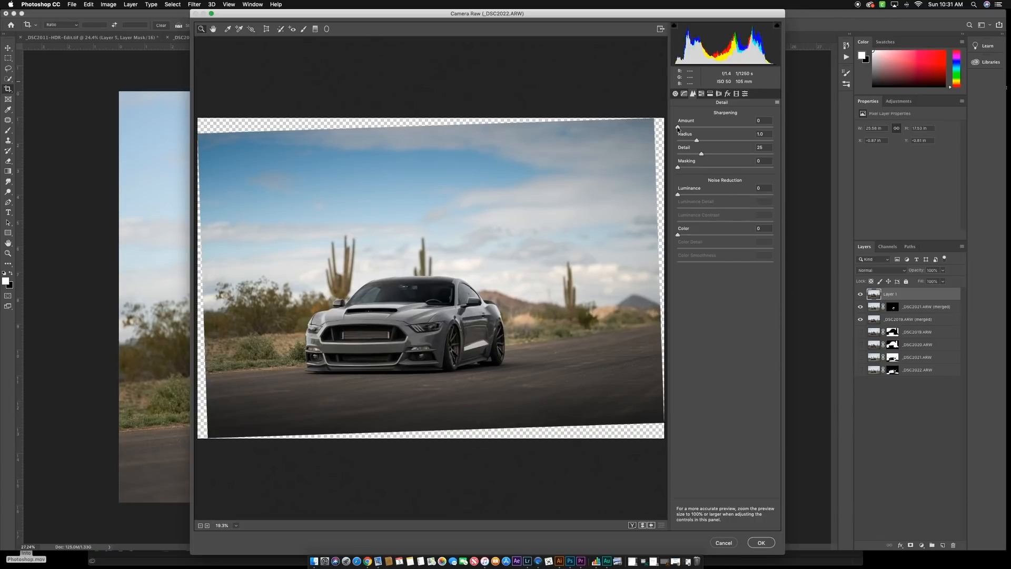
left_click_drag(677, 128, 721, 127)
left_click_drag(683, 168, 698, 170)
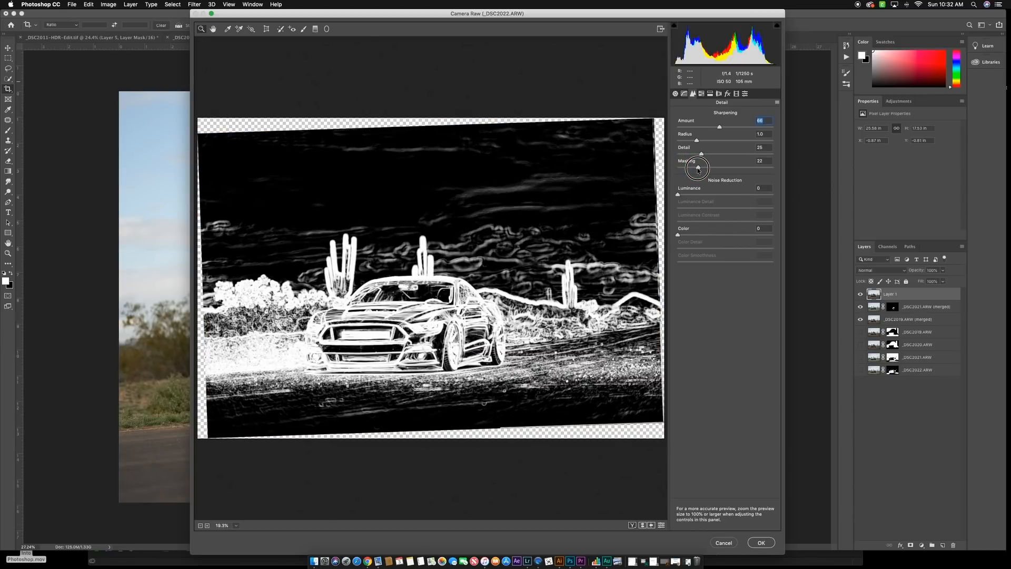
left_click_drag(698, 171, 765, 170)
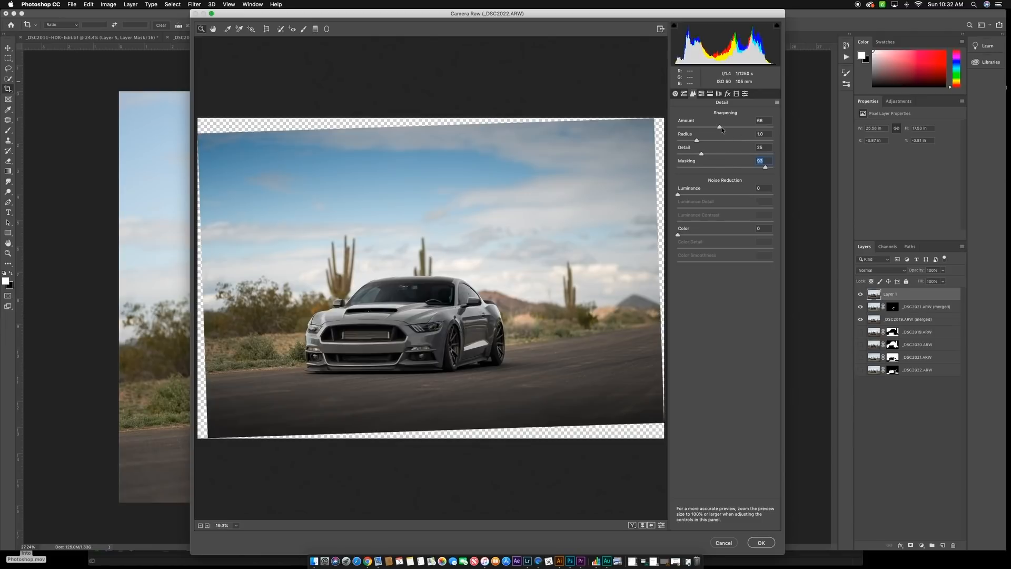
mouse_move(721, 130)
left_mouse_down()
mouse_move(733, 130)
mouse_move(725, 132)
left_mouse_up()
left_click_drag(678, 194, 693, 240)
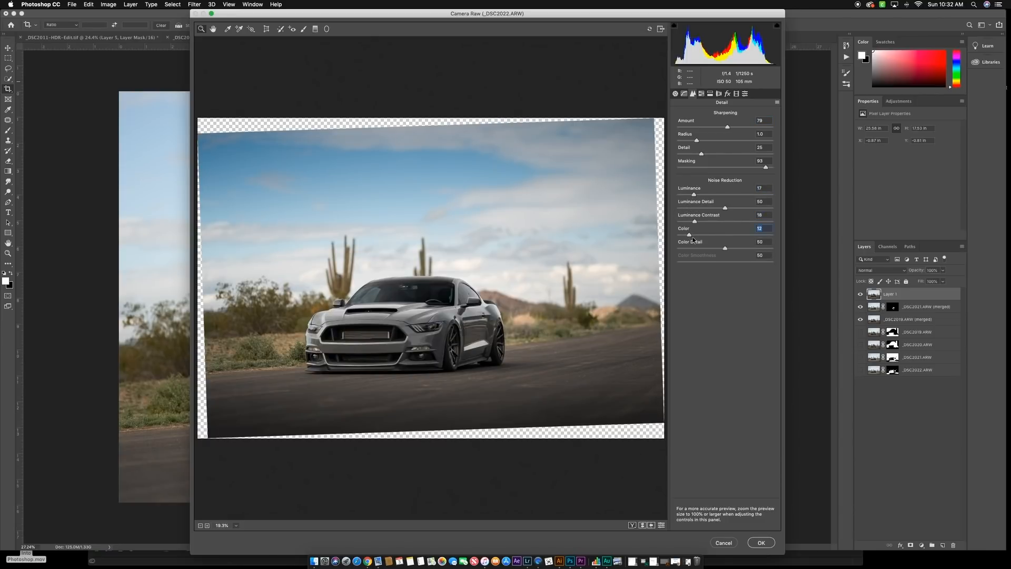
left_click(760, 542)
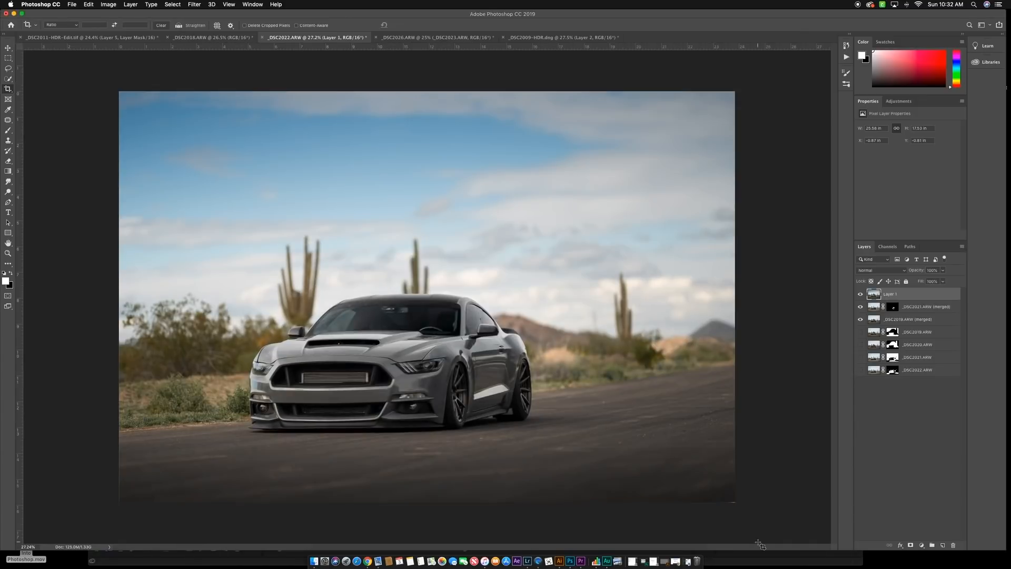
- Compare the photo before and after the Camera Raw edits by toggling the visibility of Layer 1
left_click(861, 295)
left_click(861, 295)
left_click(861, 294)
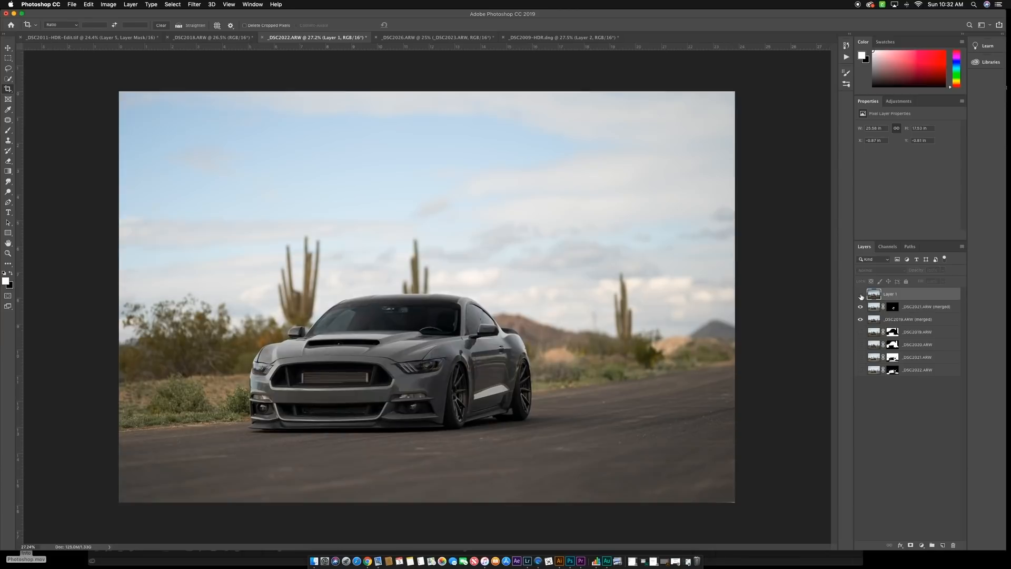
left_click(861, 295)
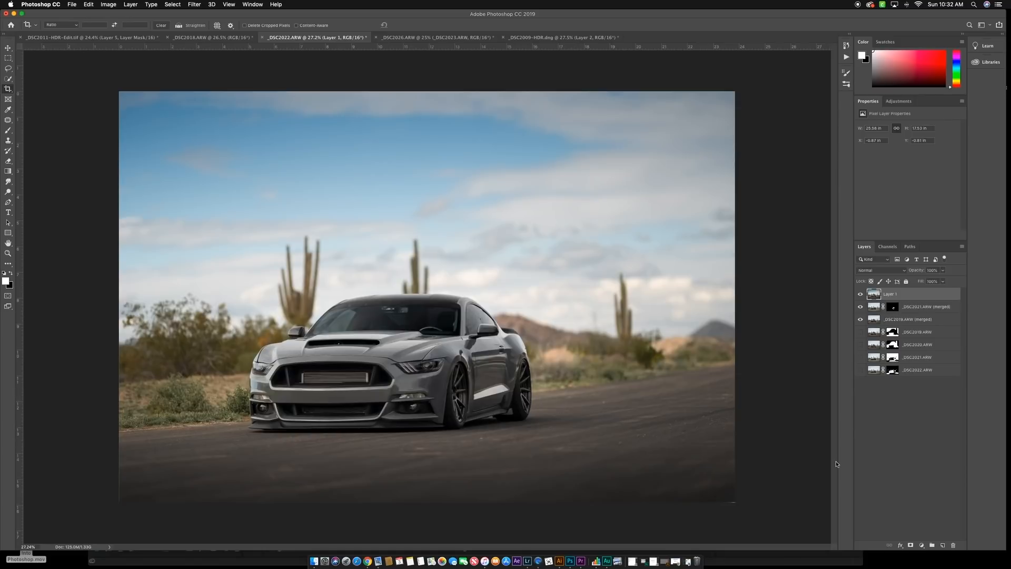
- Add a new layer and draw a white radial gradient from outside the photo's upper-left corner into the sky as a light glow
left_click(942, 545)
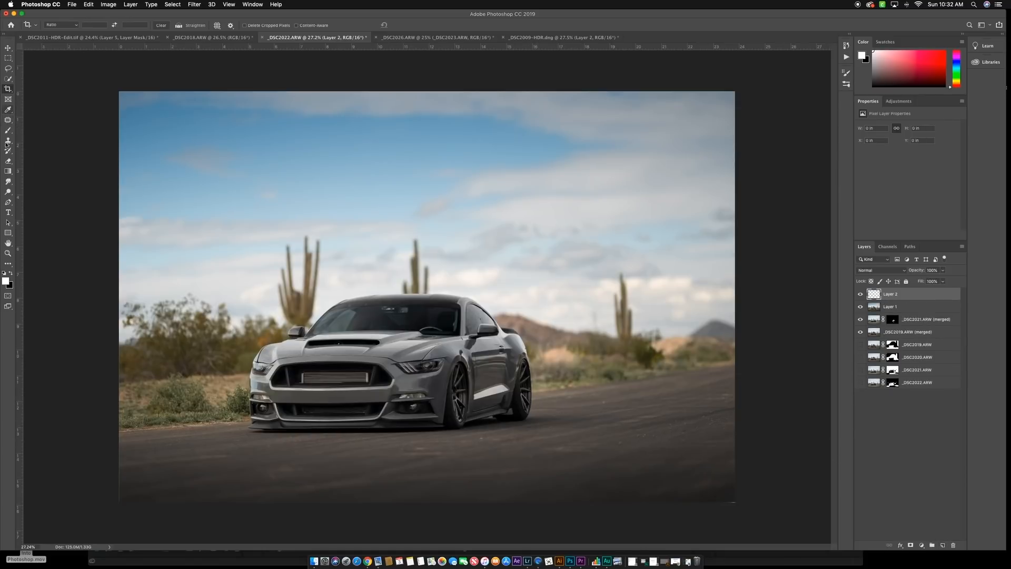
left_click(7, 171)
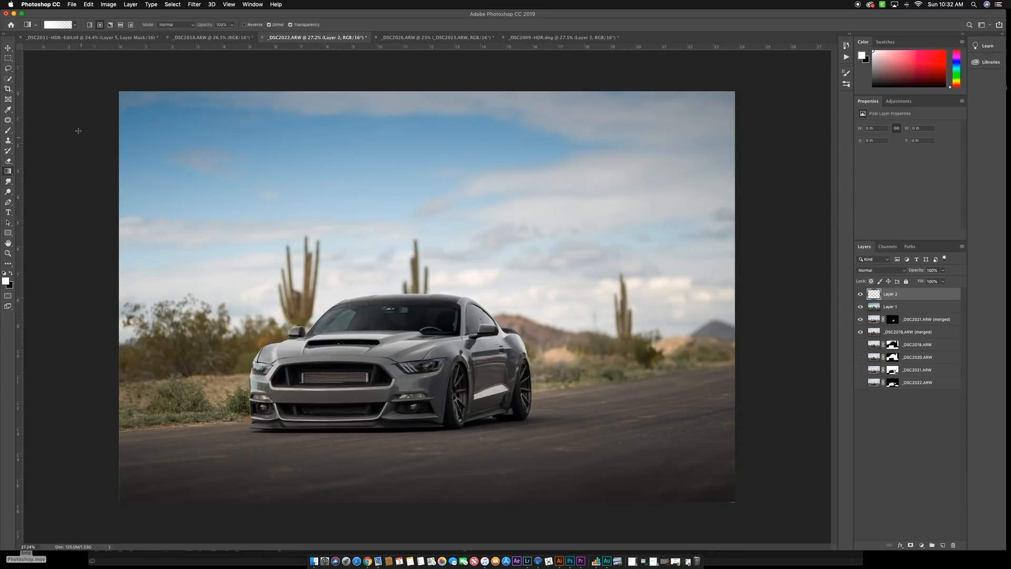
left_click_drag(78, 131, 252, 217)
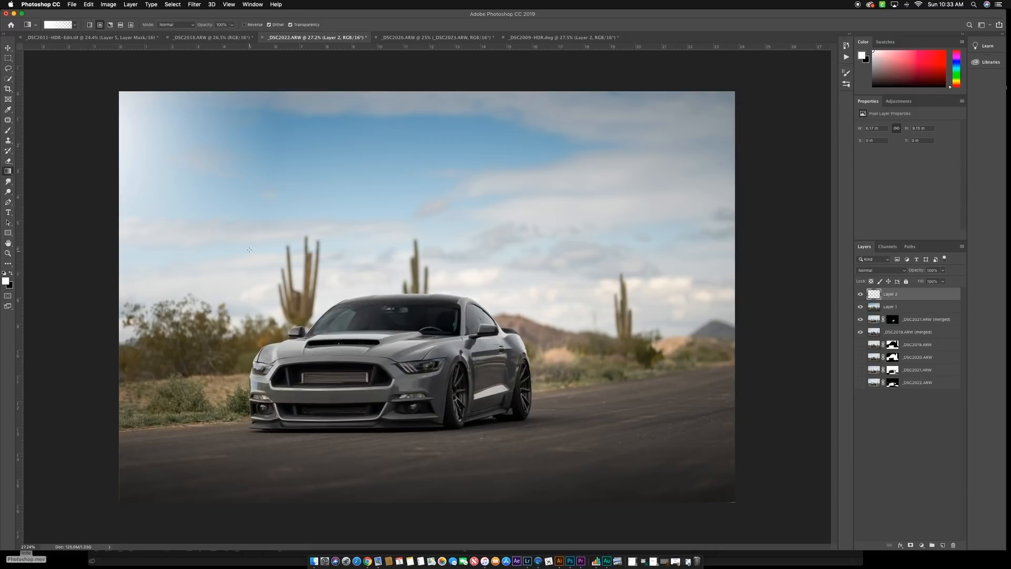